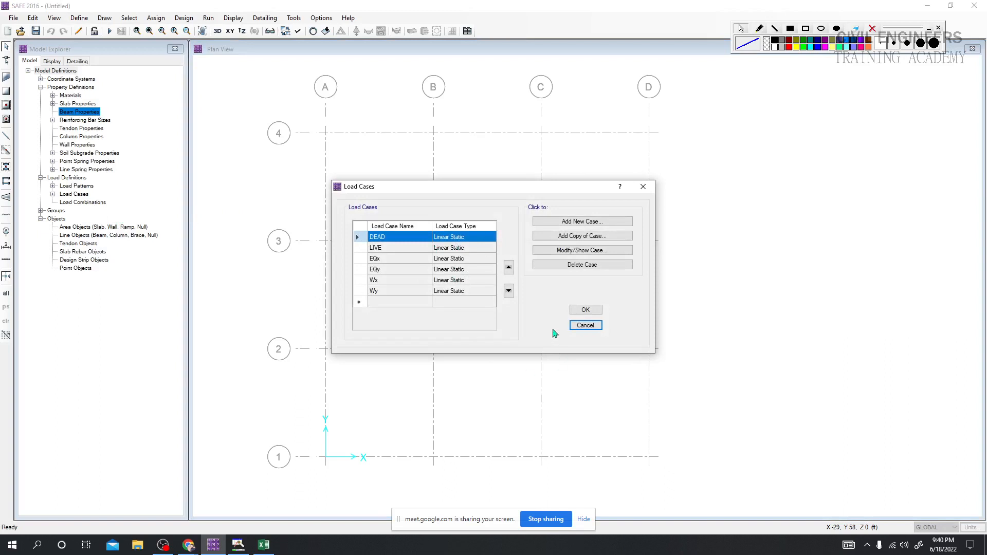
Close the load cases list without changes and open the load combinations definition, moving its dialog higher over the plan view.
left_click(584, 324)
left_click(80, 19)
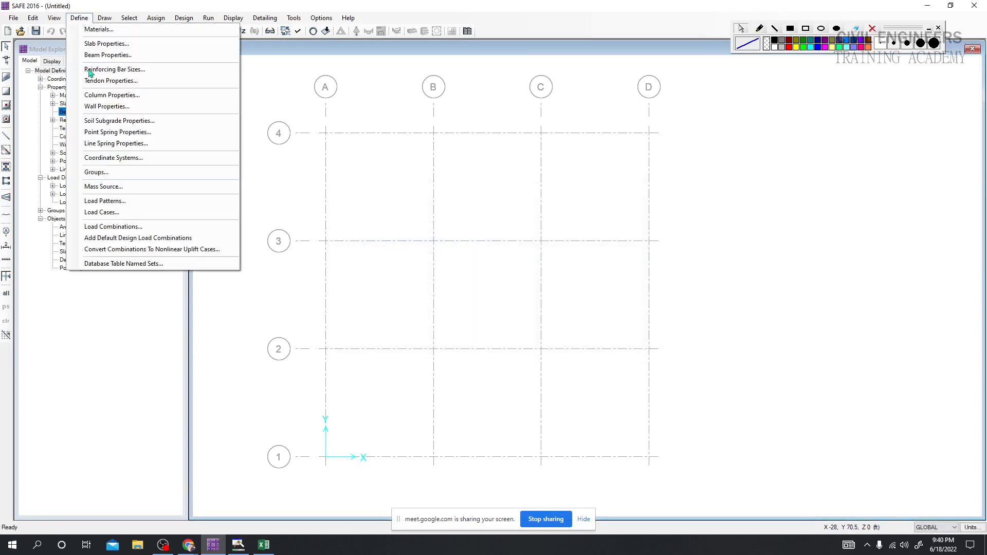
left_click(115, 228)
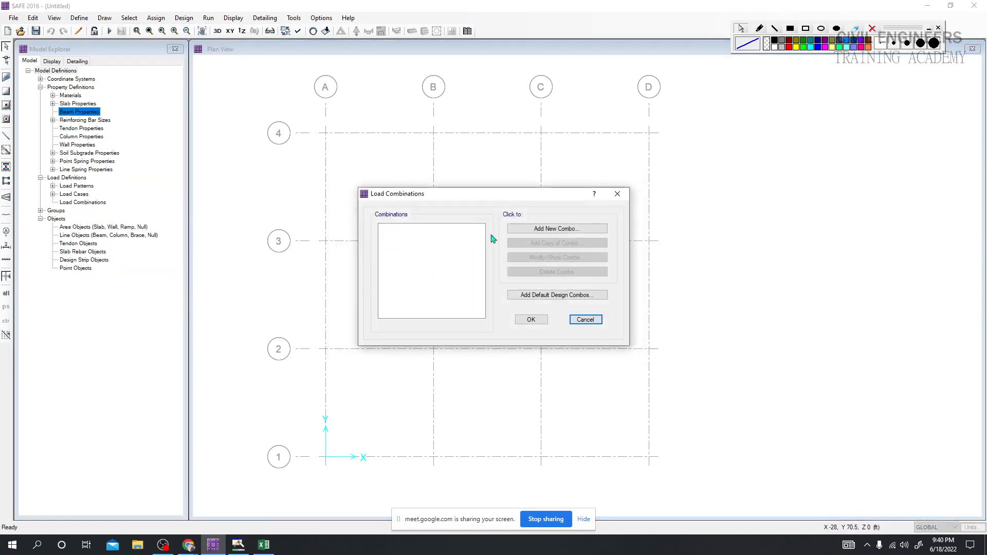
left_click_drag(493, 197, 460, 137)
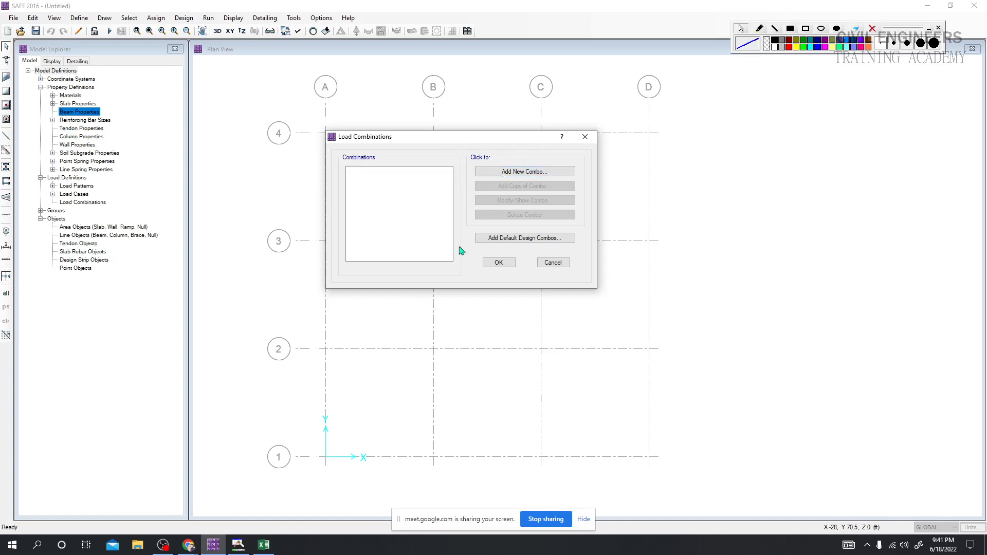
left_click(407, 546)
left_click(470, 139)
left_click(432, 548)
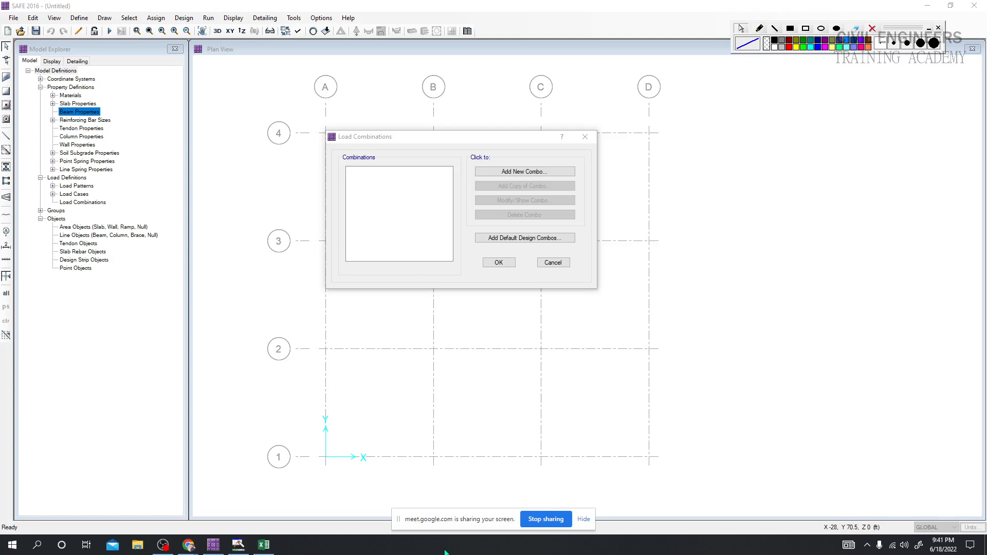
Switch to C-III.pdf in Adobe Acrobat and examine the opening title of Part VI Chapter 3, Soils And Foundations.
scroll(431, 315, "up", 15)
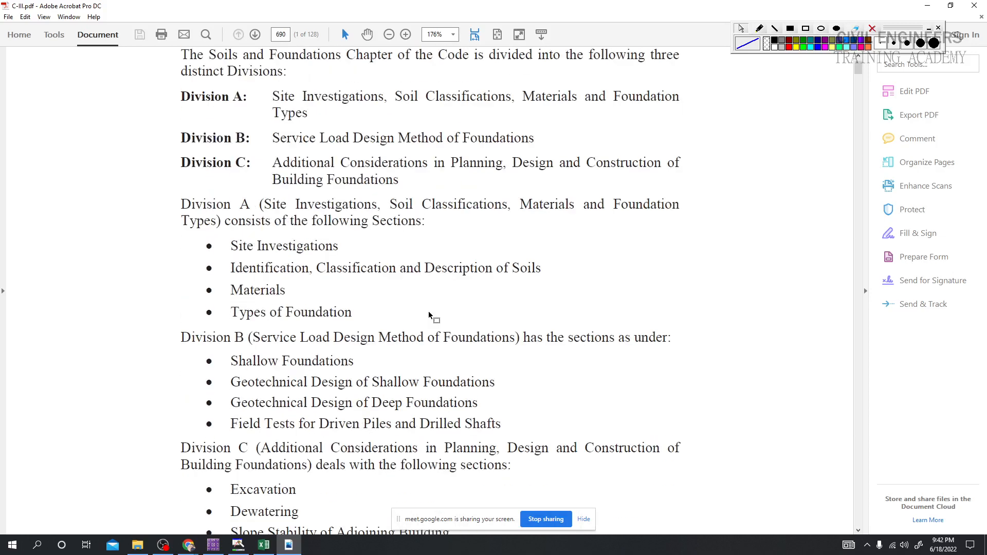
scroll(429, 315, "up", 5)
left_click_drag(516, 229, 679, 231)
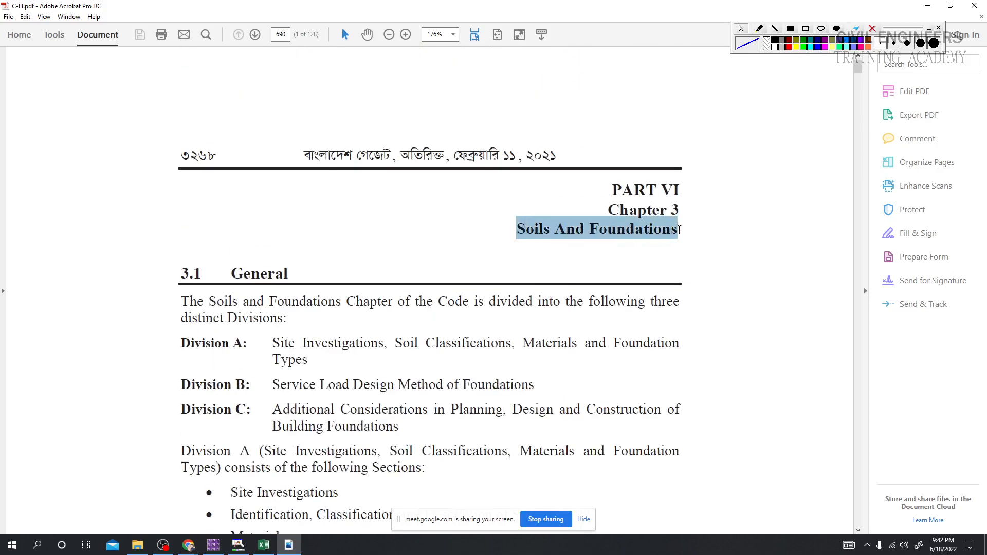
mouse_move(611, 190)
left_mouse_down()
mouse_move(679, 189)
mouse_move(611, 190)
left_mouse_up()
left_click(678, 188)
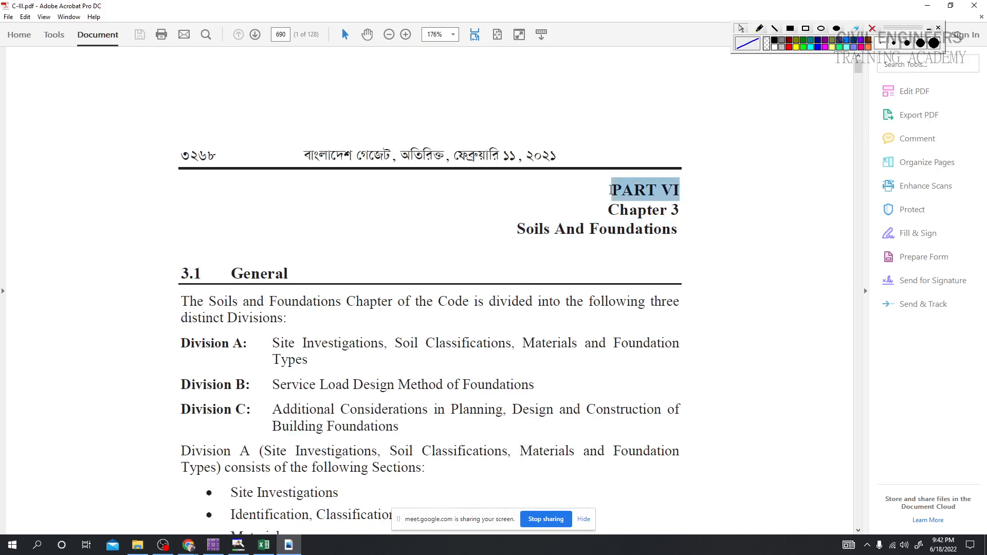
left_click(664, 211)
Look through the chapter's general provisions and its section 3.3.1 definitions up to page 695.
scroll(392, 293, "down", 10)
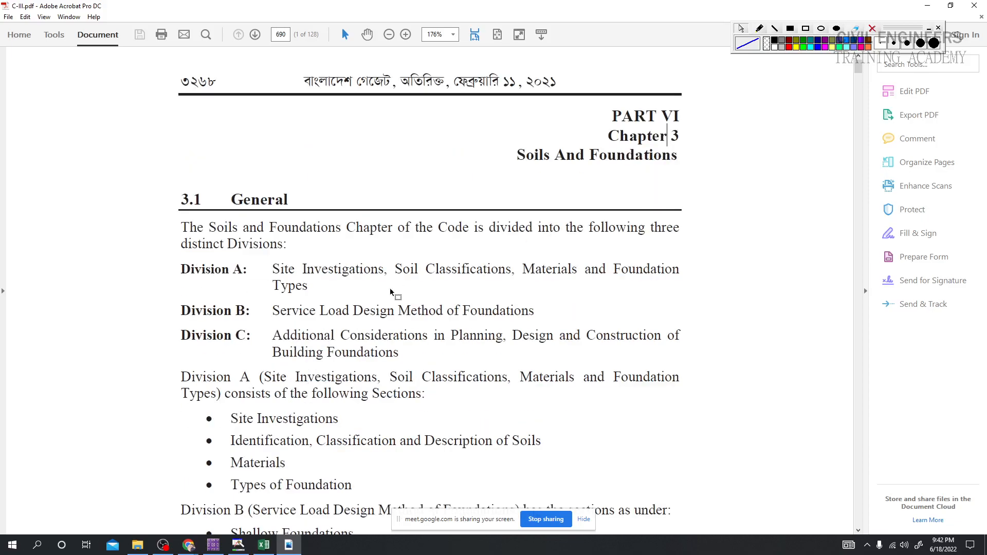
scroll(392, 291, "down", 20)
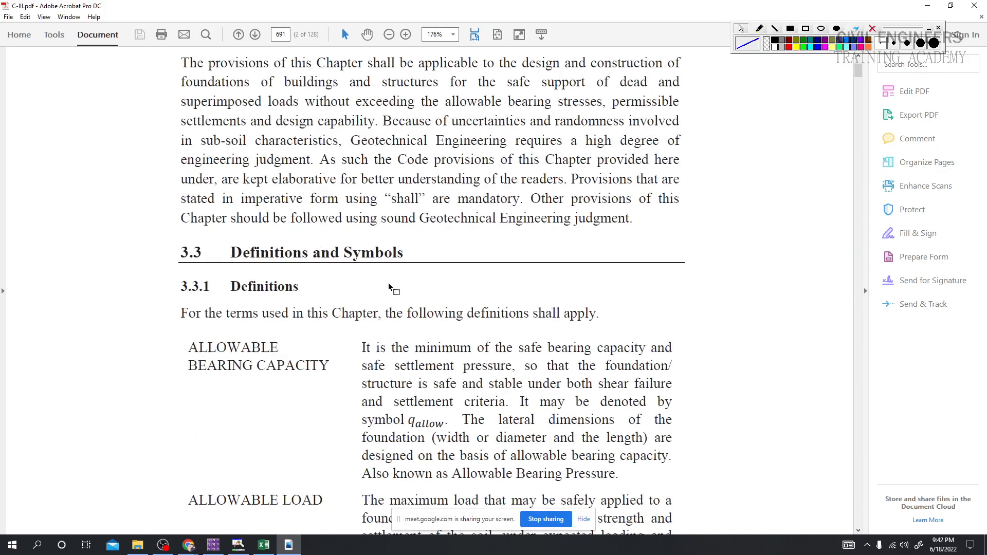
scroll(413, 276, "down", 20)
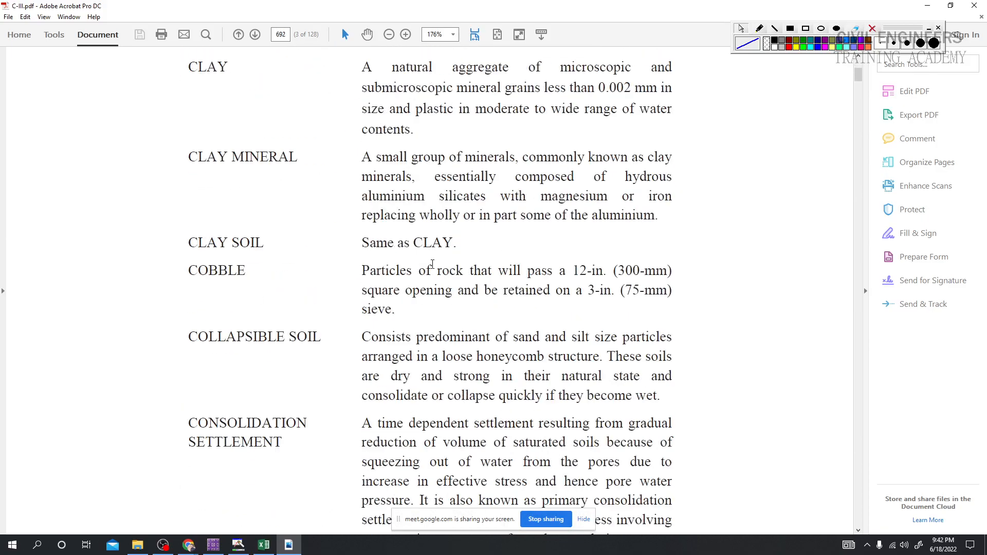
scroll(411, 273, "down", 20)
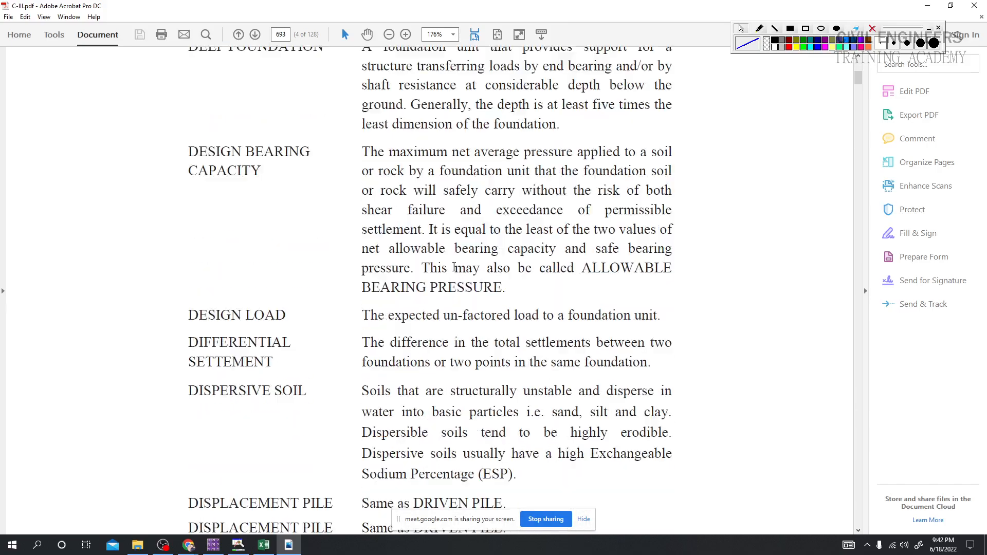
scroll(400, 271, "down", 20)
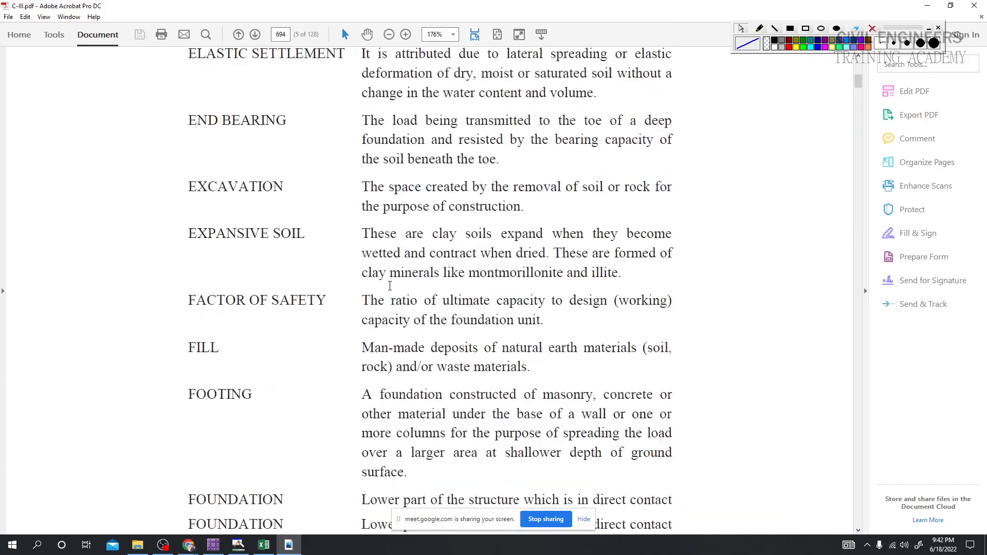
scroll(390, 286, "down", 20)
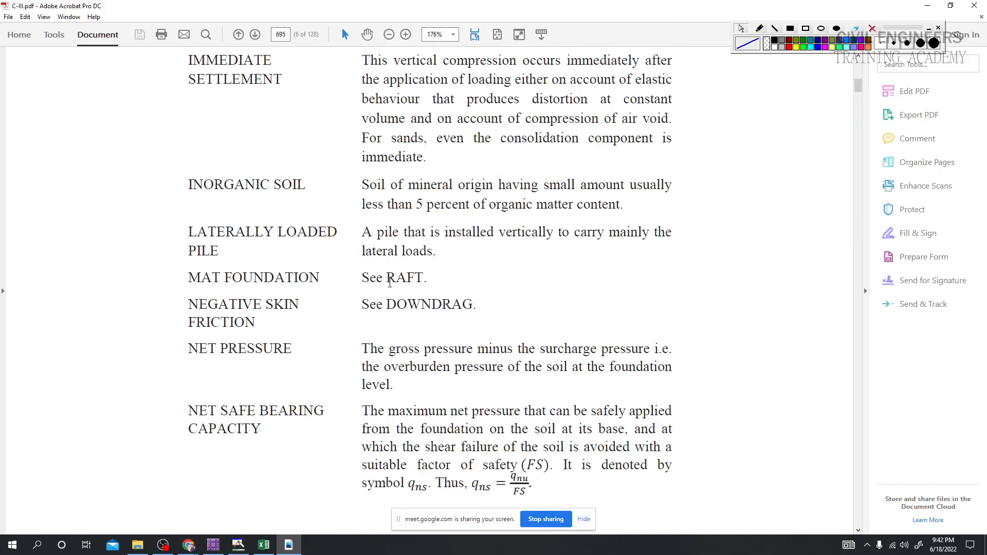
Fit whole pages in the view and page through the chapter to section 3.9, Geotechnical Design of Shallow Foundations, on page 730.
left_click(475, 34)
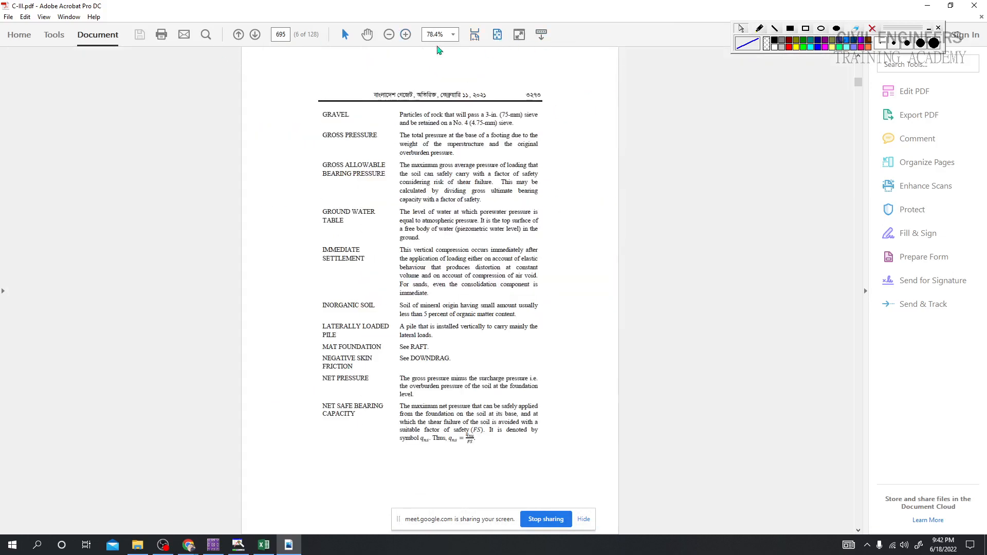
scroll(441, 195, "down", 12)
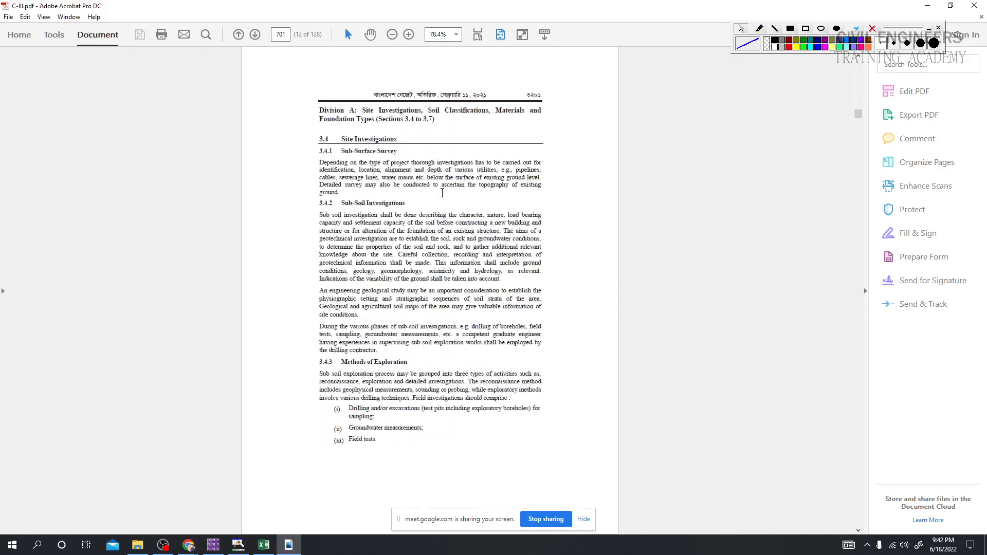
left_click(255, 34)
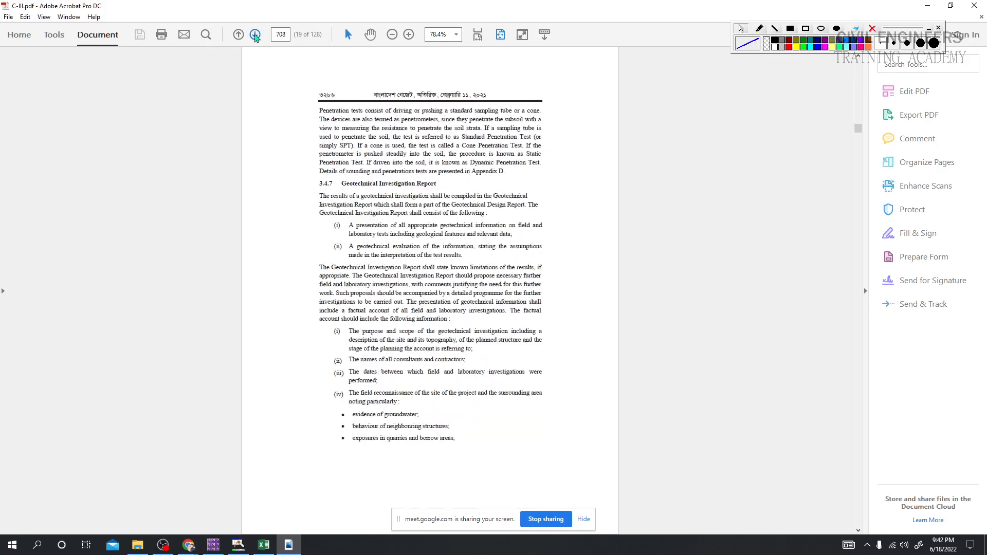
left_click(238, 34)
left_click(238, 35)
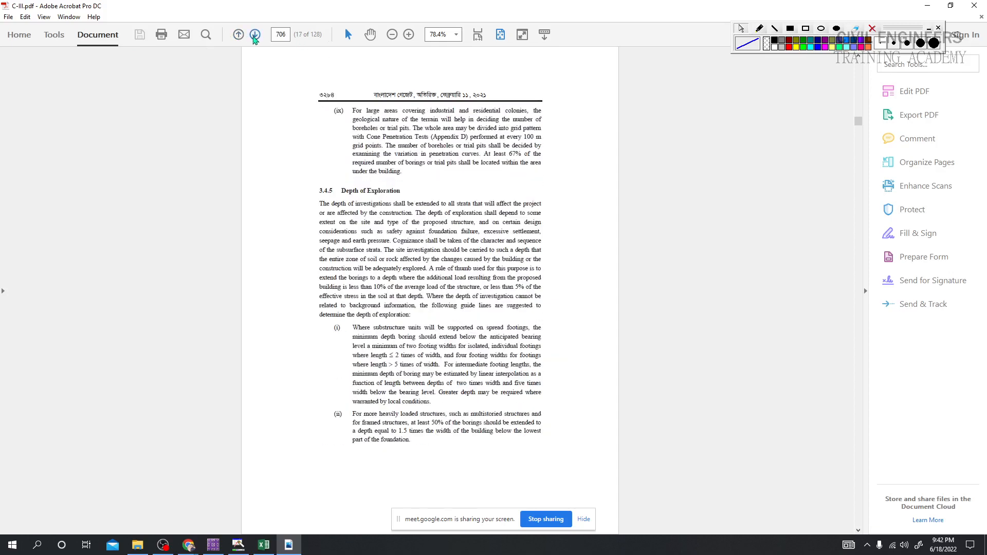
left_click(255, 35)
left_click(255, 35)
left_click(255, 34)
left_click(255, 34)
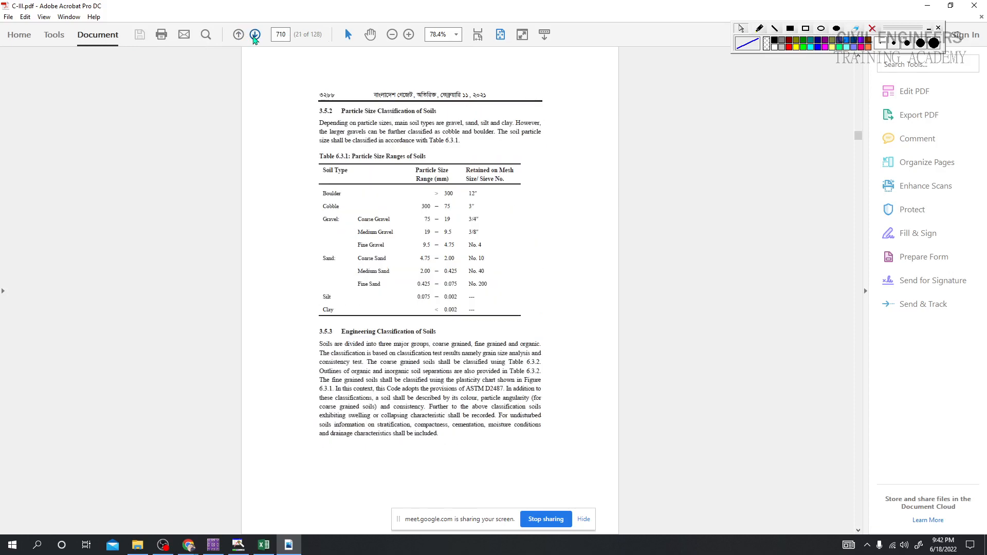
left_click(255, 34)
left_click(255, 34)
left_click(255, 35)
left_click(255, 34)
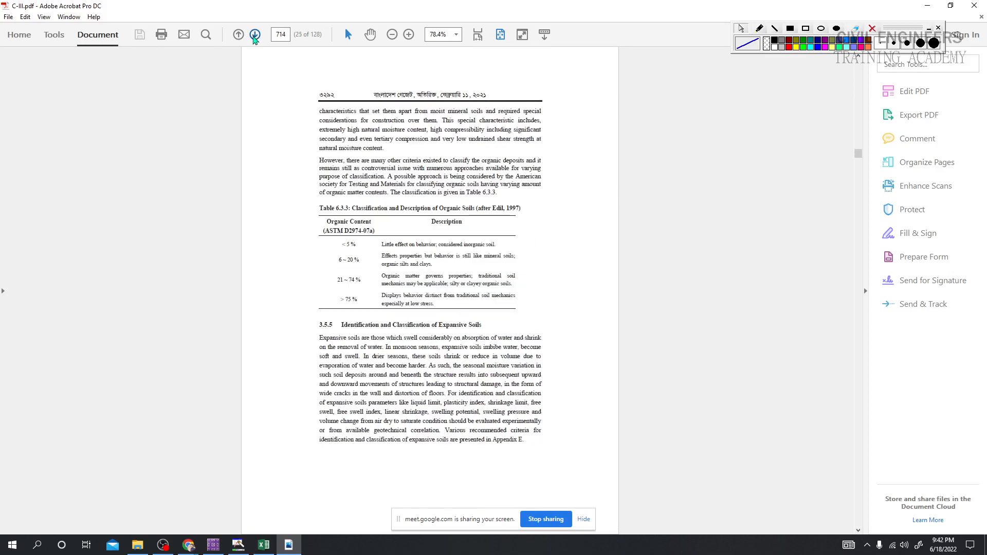
left_click(255, 35)
left_click(255, 34)
left_click(257, 36)
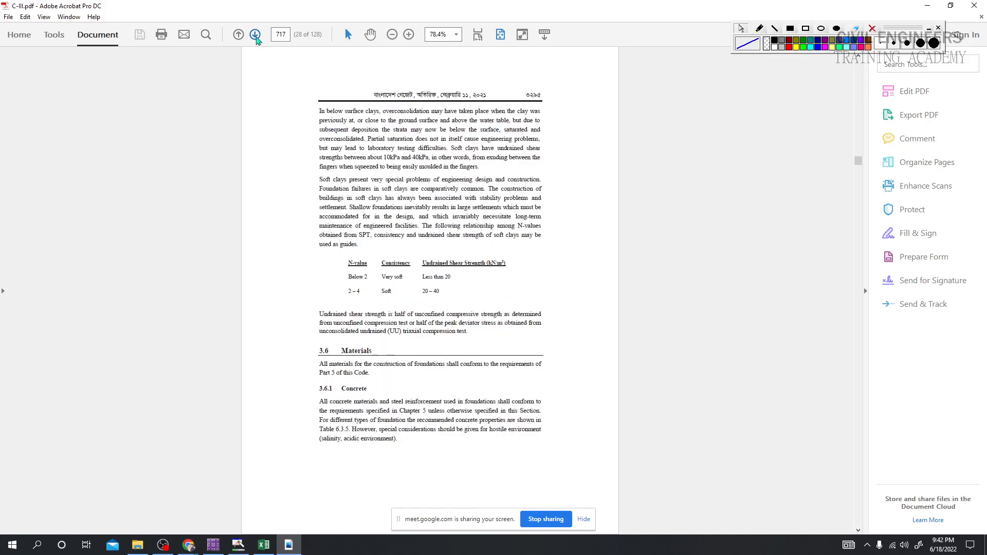
left_click(255, 35)
left_click(255, 35)
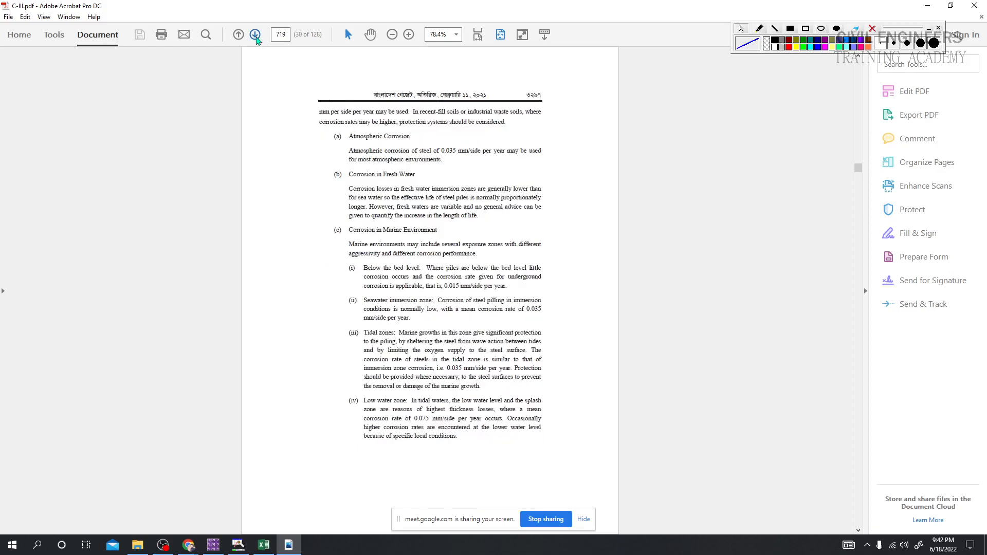
left_click(255, 35)
left_click(255, 35)
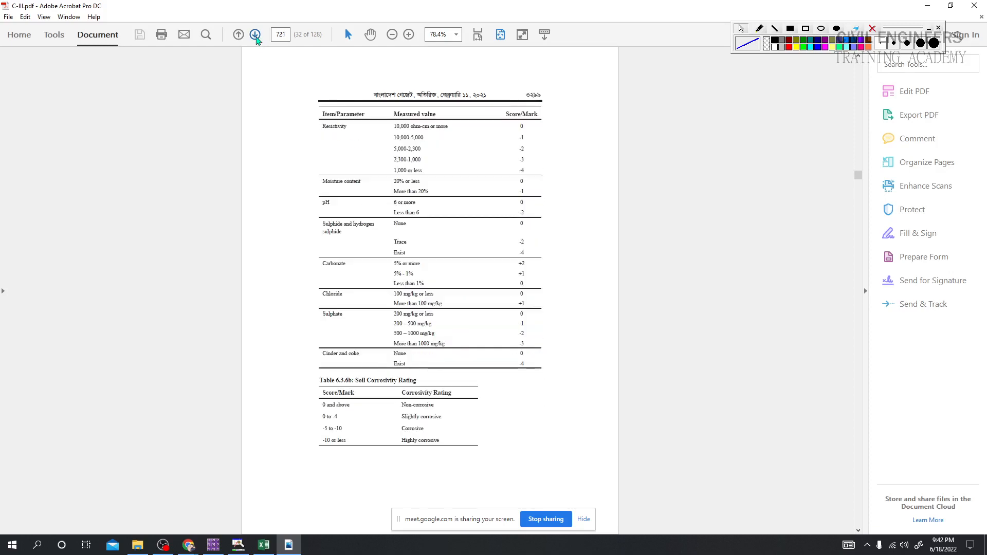
left_click(255, 34)
left_click(255, 34)
left_click(255, 35)
left_click(256, 35)
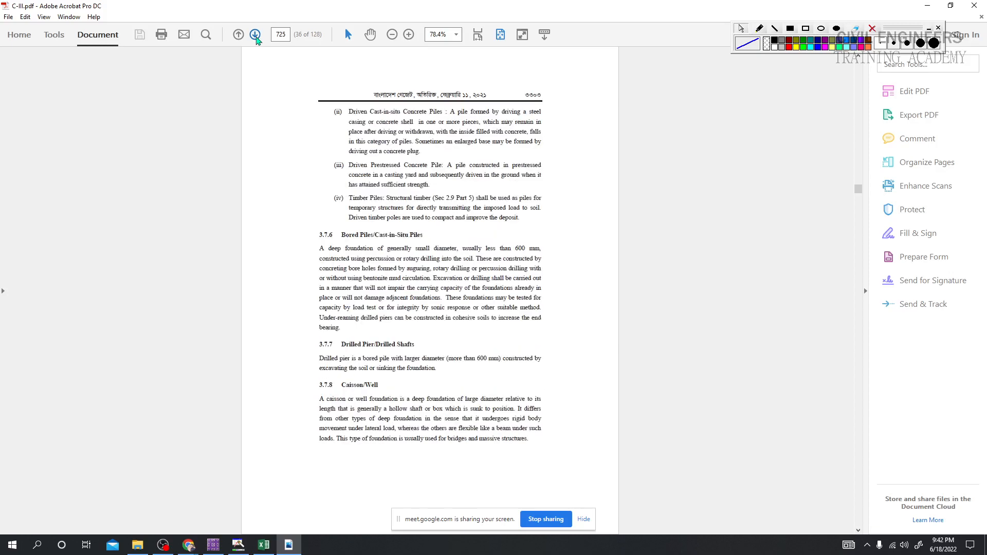
left_click(255, 35)
left_click(255, 35)
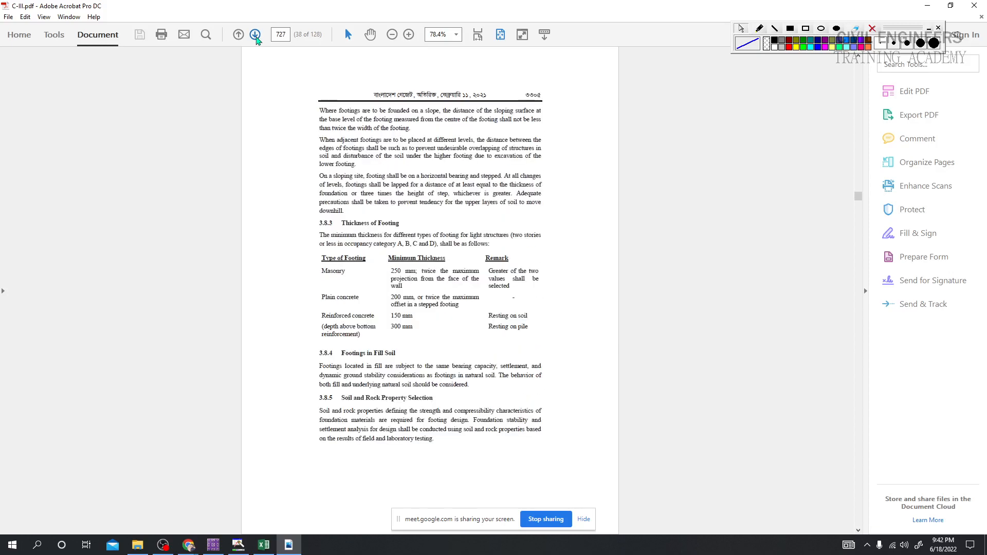
left_click(255, 35)
left_click(255, 35)
left_click(255, 35)
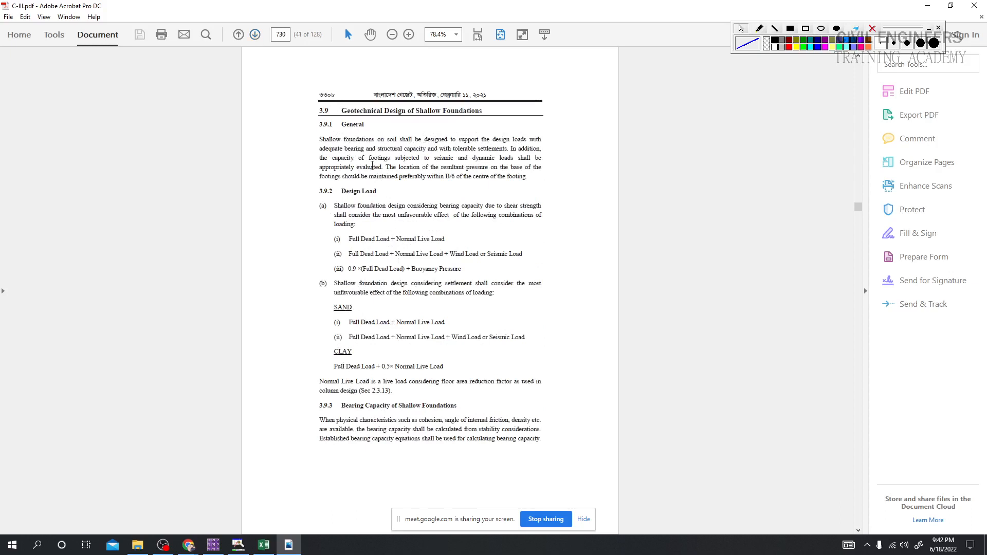
Mark the section 3.9 title, Geotechnical Design of Shallow Foundations, and the 3.9.2 Design Load heading in turn.
left_click_drag(341, 110, 489, 116)
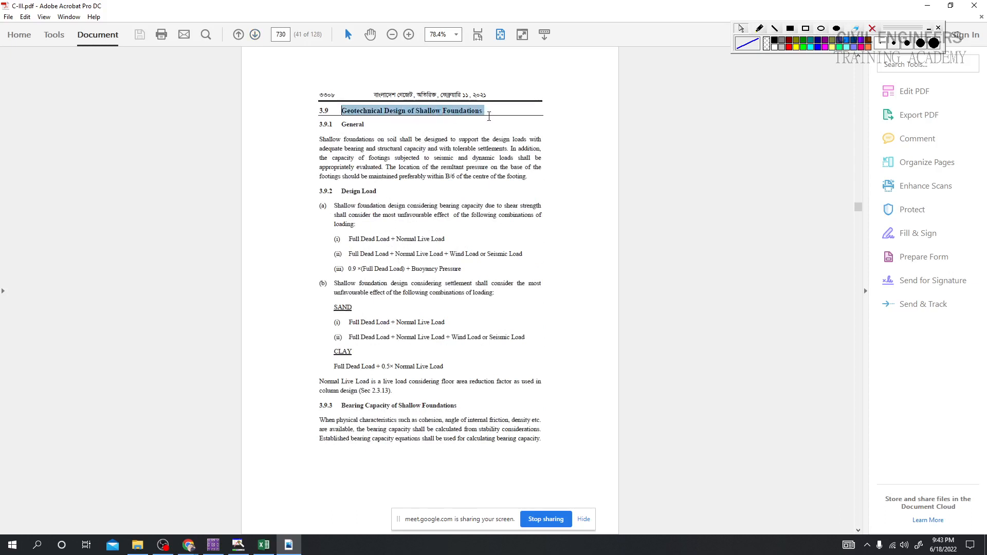
left_click(404, 117)
left_click_drag(483, 111, 345, 109)
left_click_drag(341, 191, 386, 190)
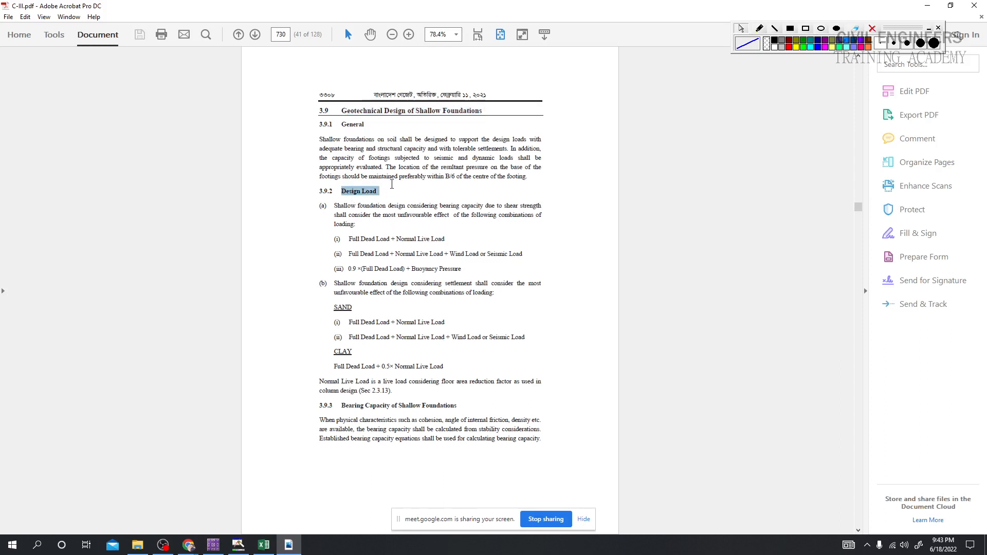
Enlarge the page to 100% and read the general paragraph of section 3.9.1 on shallow foundations.
scroll(410, 262, "up", 1, "ctrl")
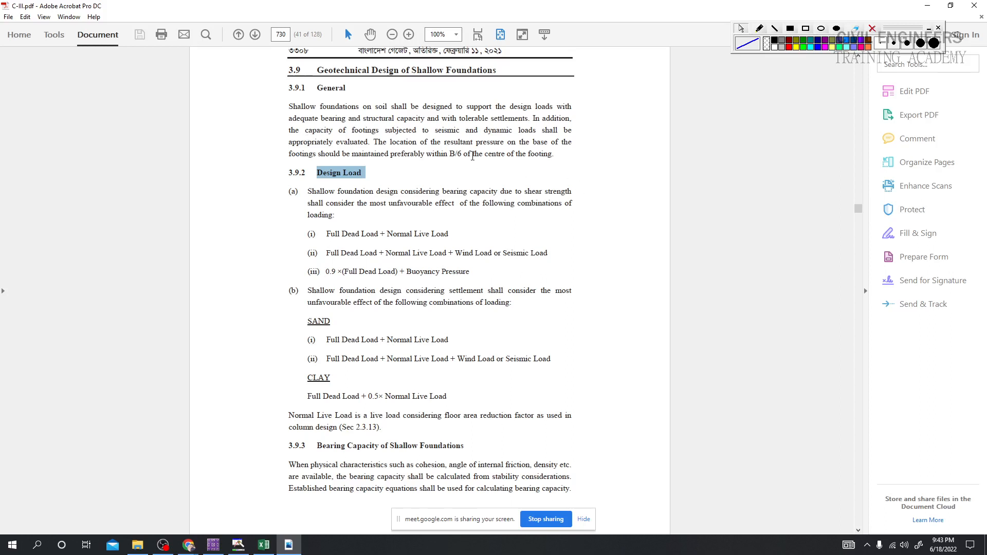
left_click_drag(558, 155, 290, 107)
left_click(449, 154)
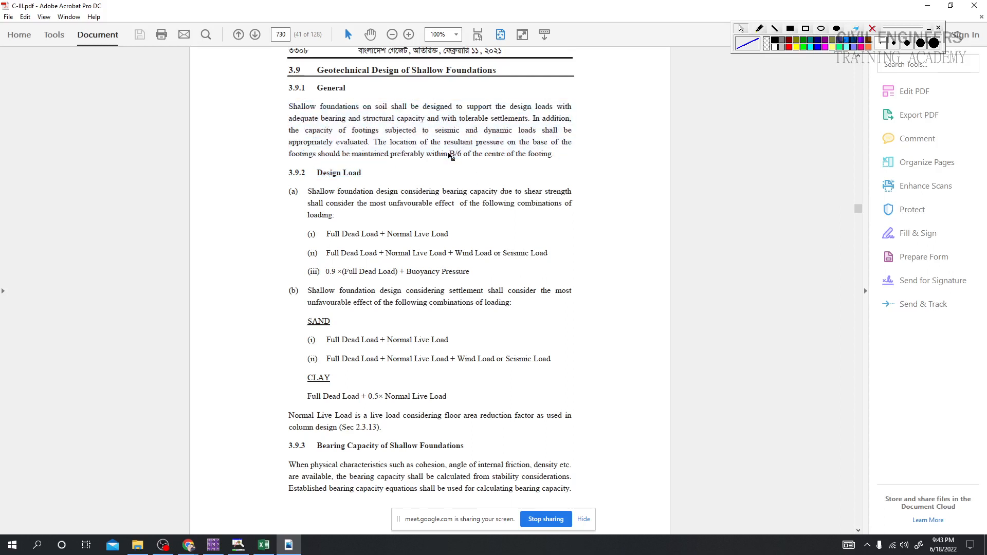
scroll(442, 167, "down", 1)
scroll(318, 187, "down", 1)
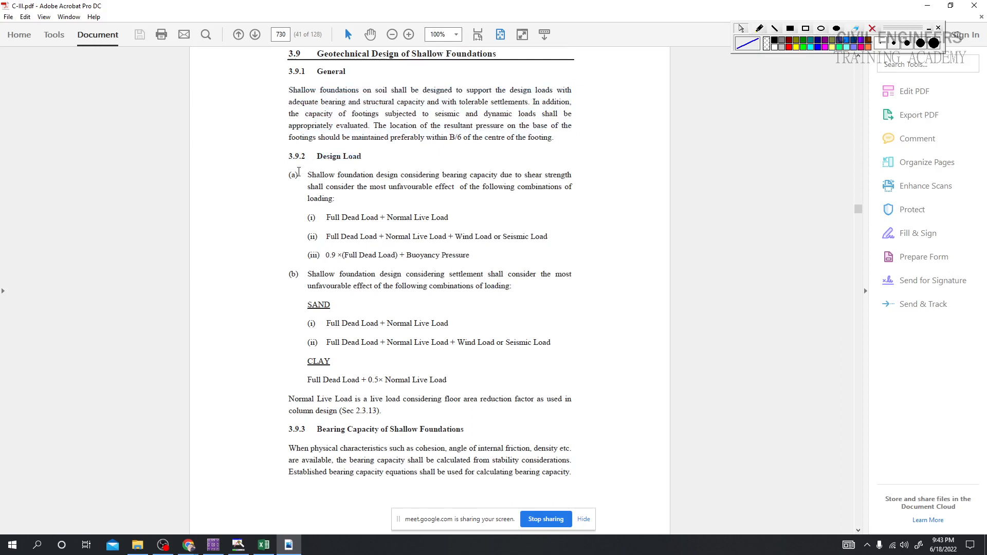
Examine Design Load clause (a) on bearing capacity due to shear strength, marking its text and its load combinations.
left_click_drag(288, 174, 301, 176)
left_click_drag(288, 274, 300, 274)
left_click_drag(307, 175, 577, 211)
left_click(554, 184)
left_click_drag(525, 174, 577, 175)
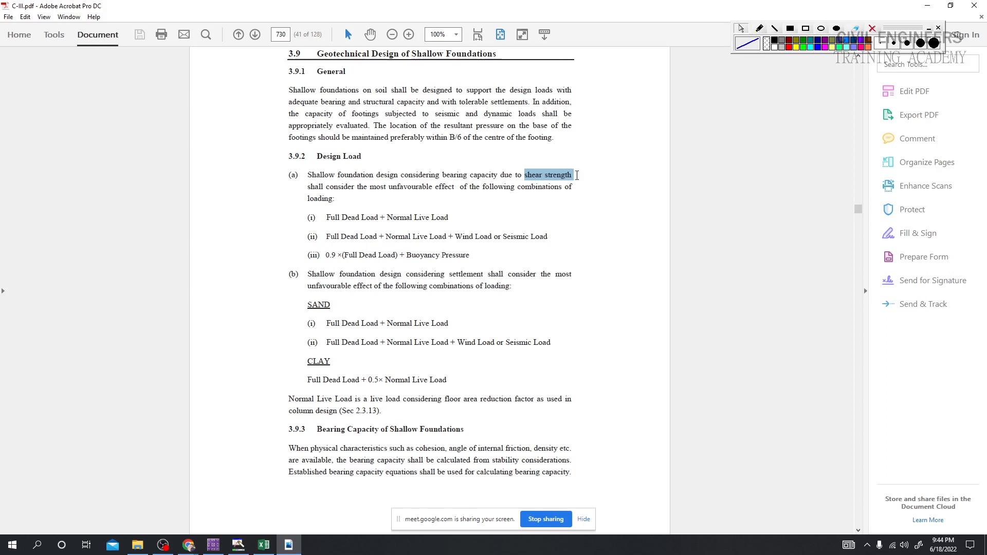
left_click(429, 206)
left_click_drag(306, 215, 515, 247)
Examine Design Load clause (b) on settlement and compare its criterion with the shear strength criterion of clause (a).
left_click_drag(307, 274, 510, 287)
left_click(476, 284)
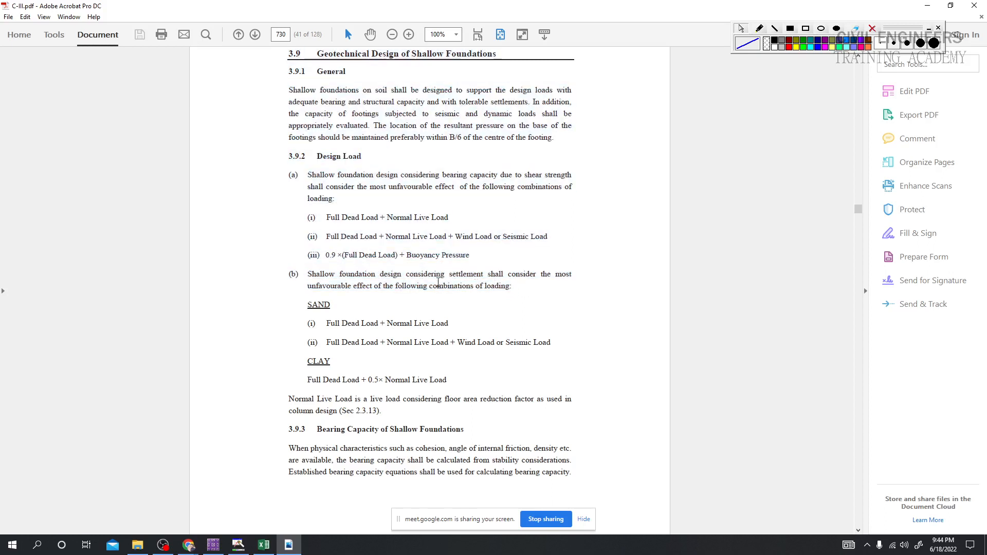
left_click_drag(449, 275, 527, 280)
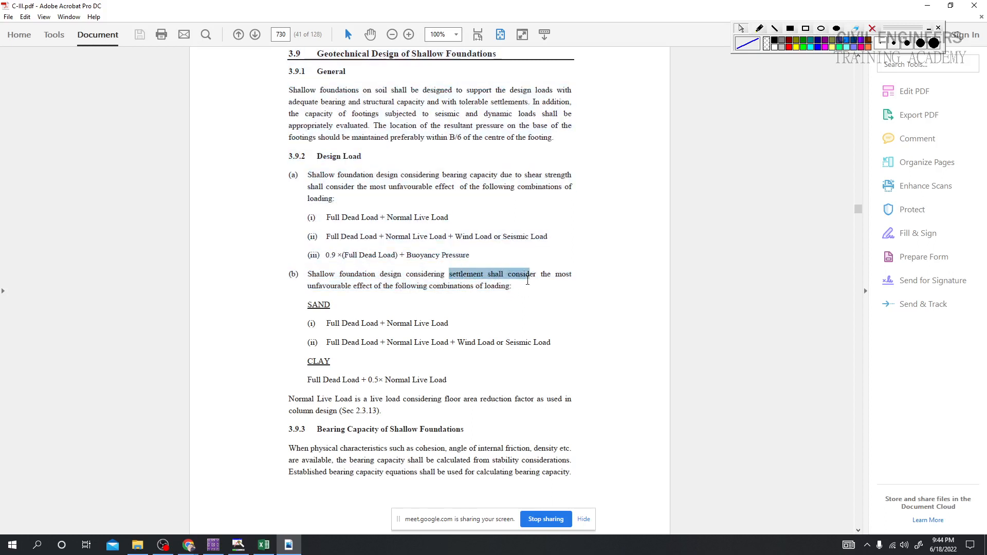
left_click_drag(524, 174, 573, 177)
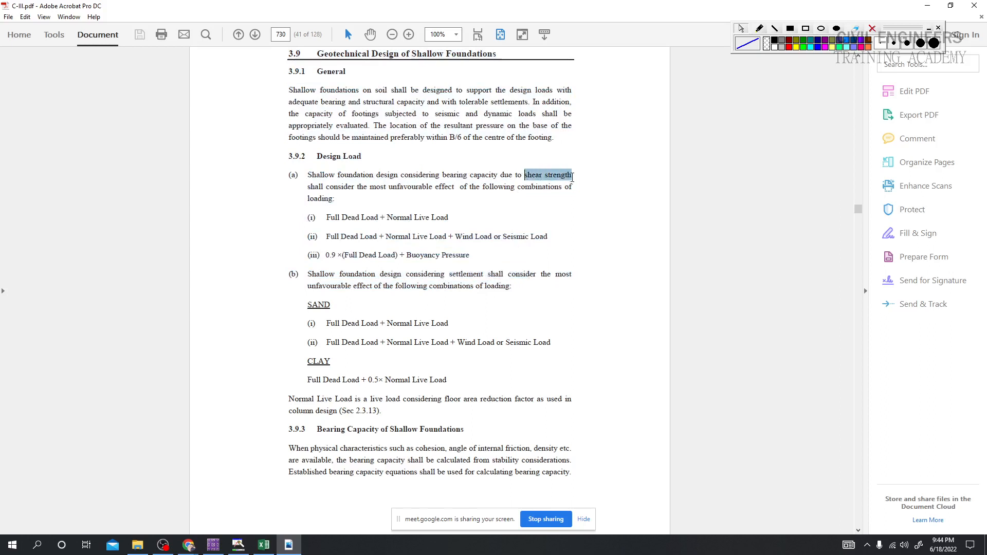
left_click_drag(447, 275, 502, 275)
left_click(477, 283)
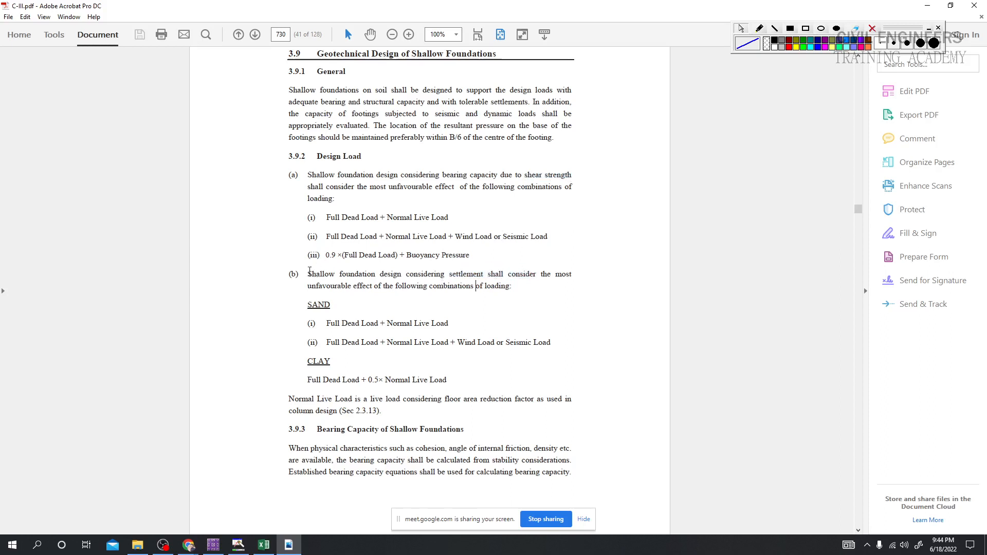
Mark the settlement text of clause (b) and its two SAND load combinations, including the wind or seismic load term.
left_click_drag(310, 271, 403, 281)
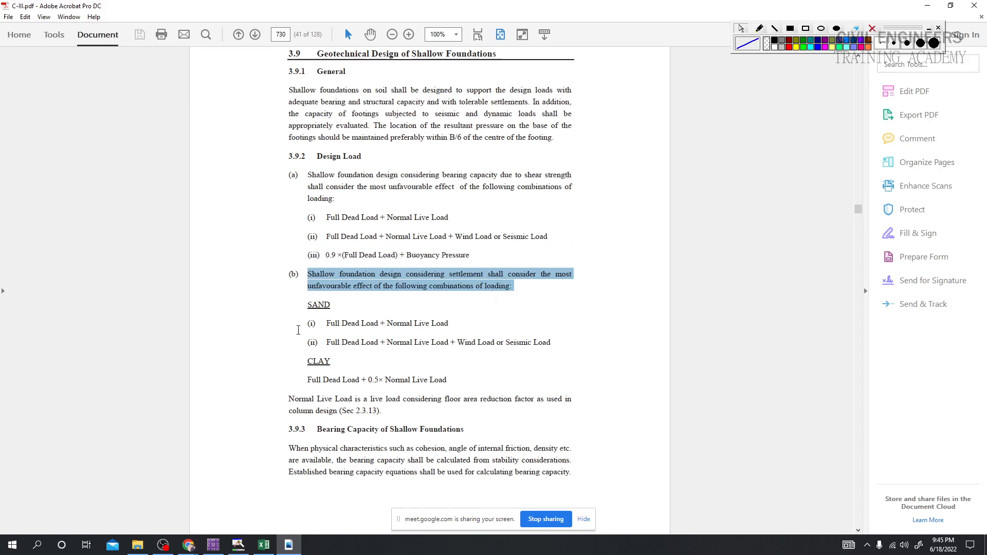
left_click_drag(324, 324, 456, 325)
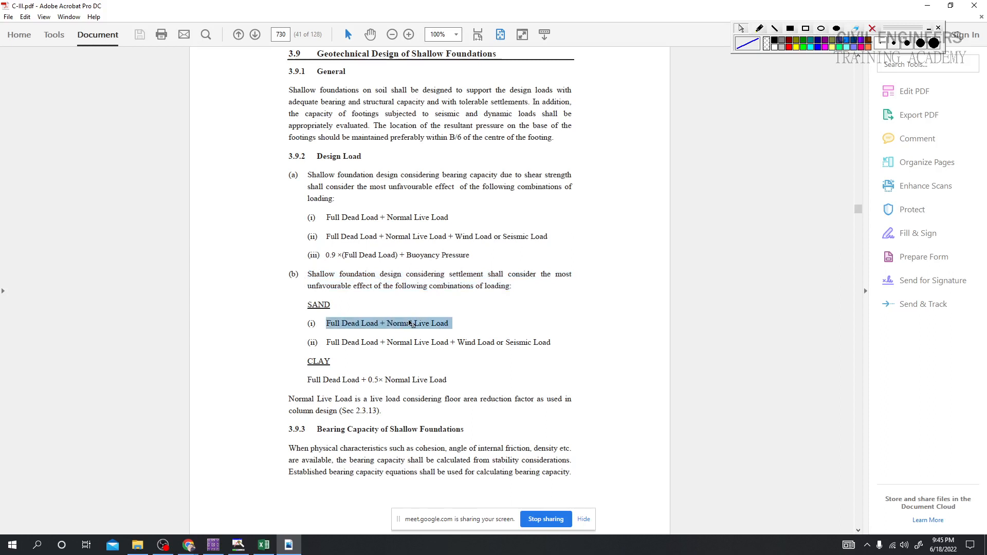
left_click(410, 324)
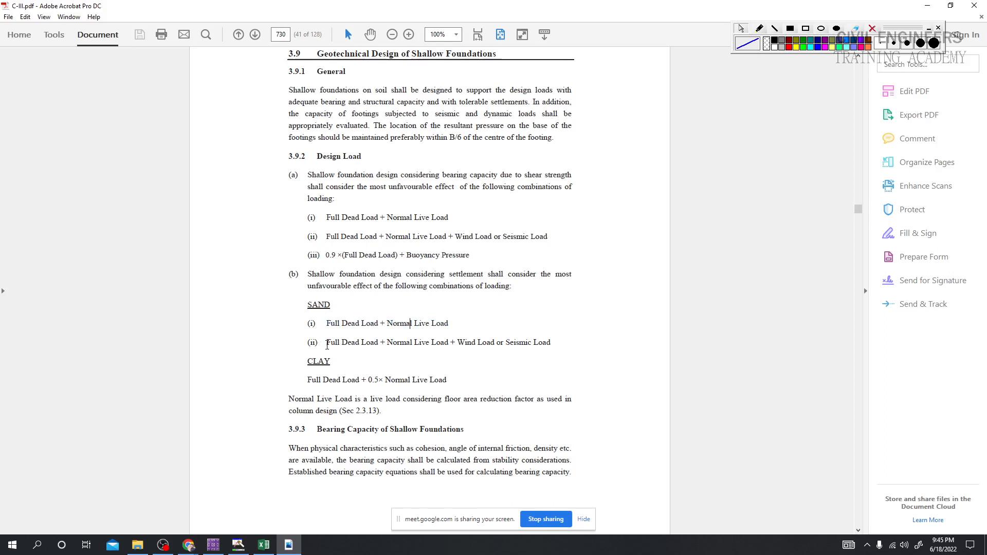
left_click_drag(327, 343, 445, 343)
left_click_drag(457, 343, 567, 349)
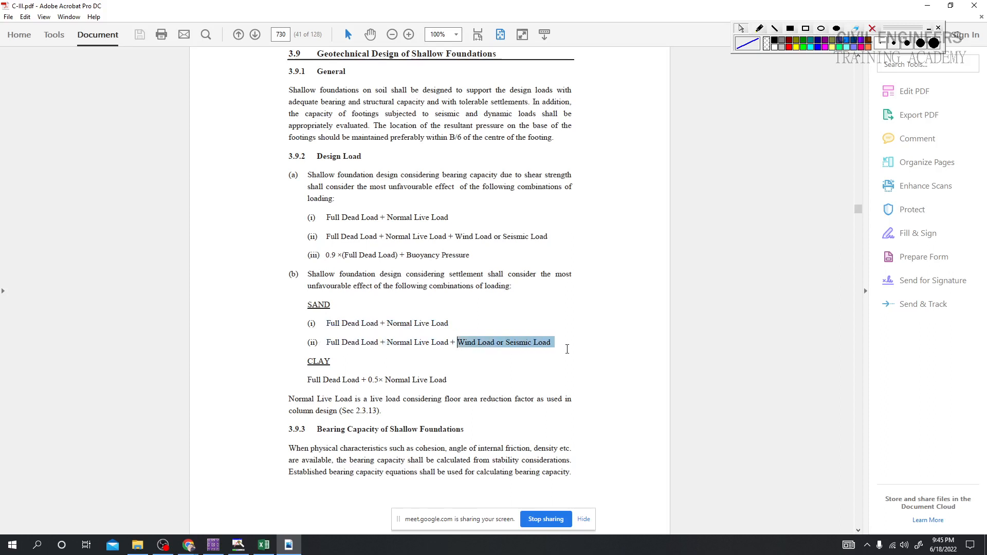
left_click(550, 344)
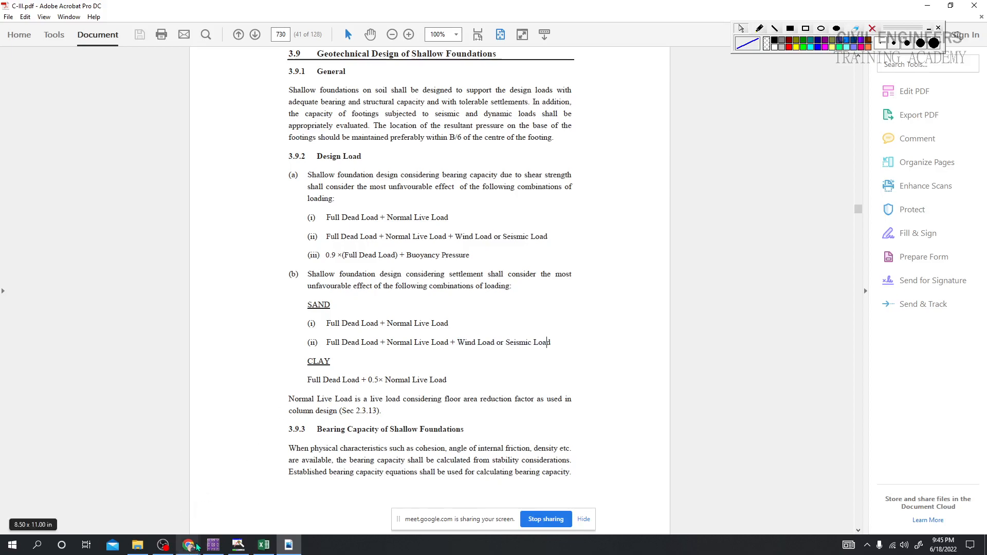
left_click(131, 494)
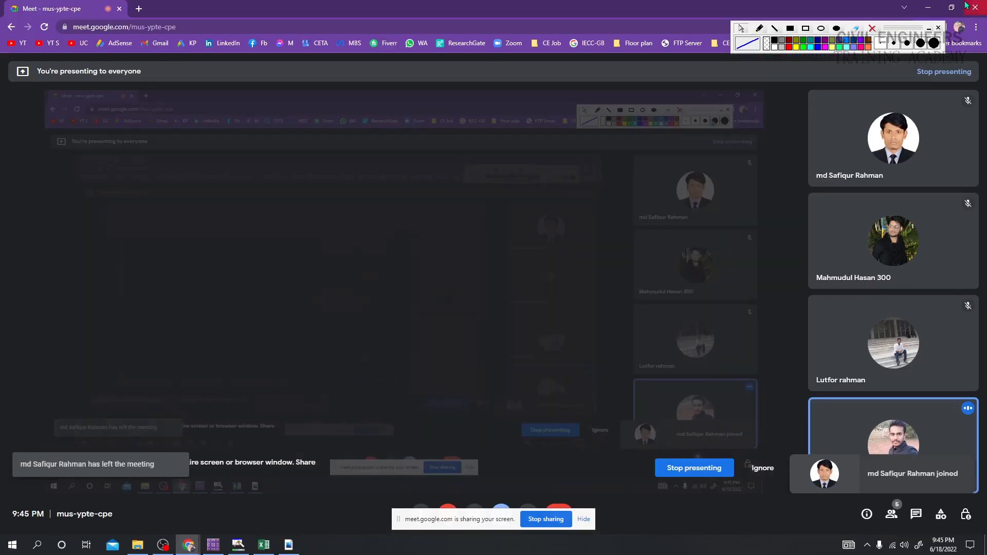
left_click(928, 7)
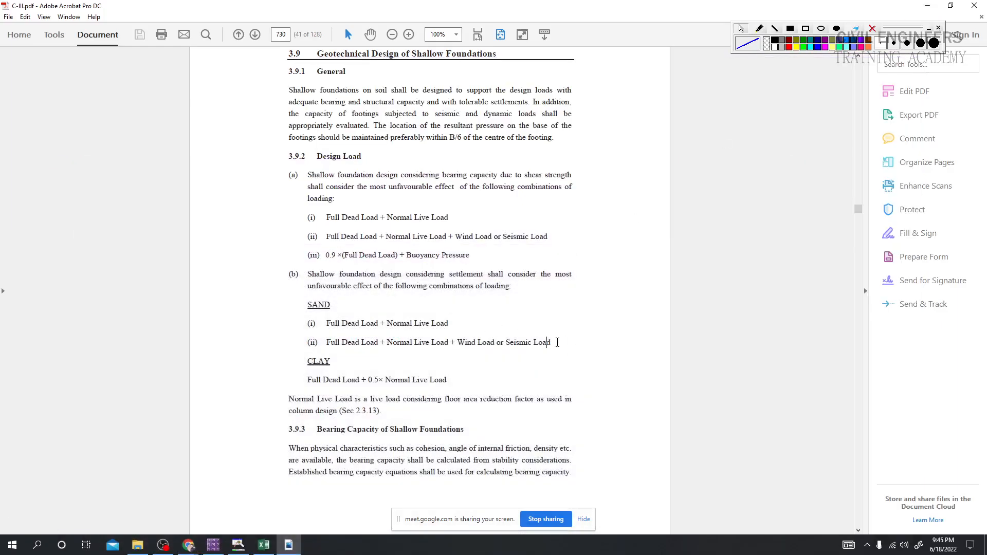
Compare the SAND load combinations of clause (b) with the CLAY combination, marking each in the code page.
left_click_drag(557, 342, 305, 319)
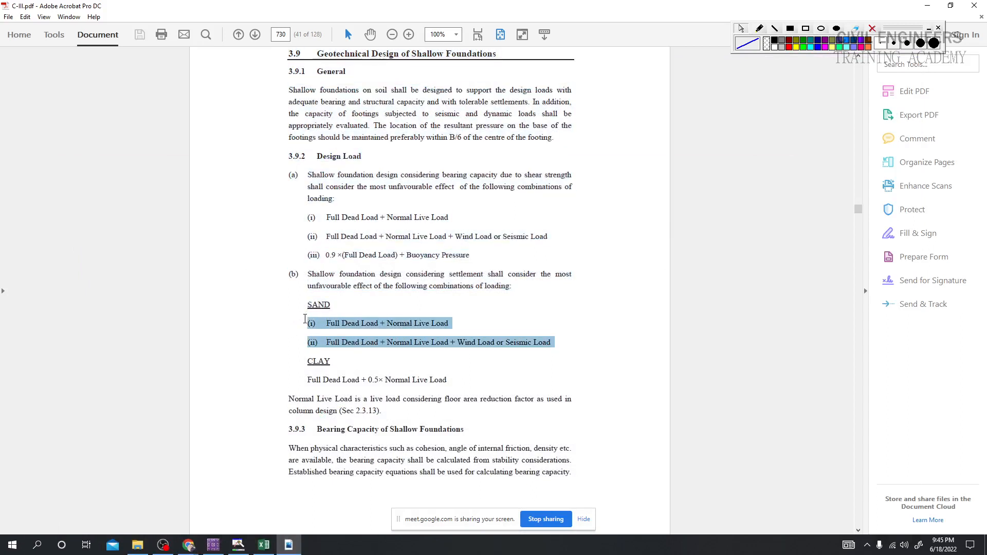
left_click(334, 333)
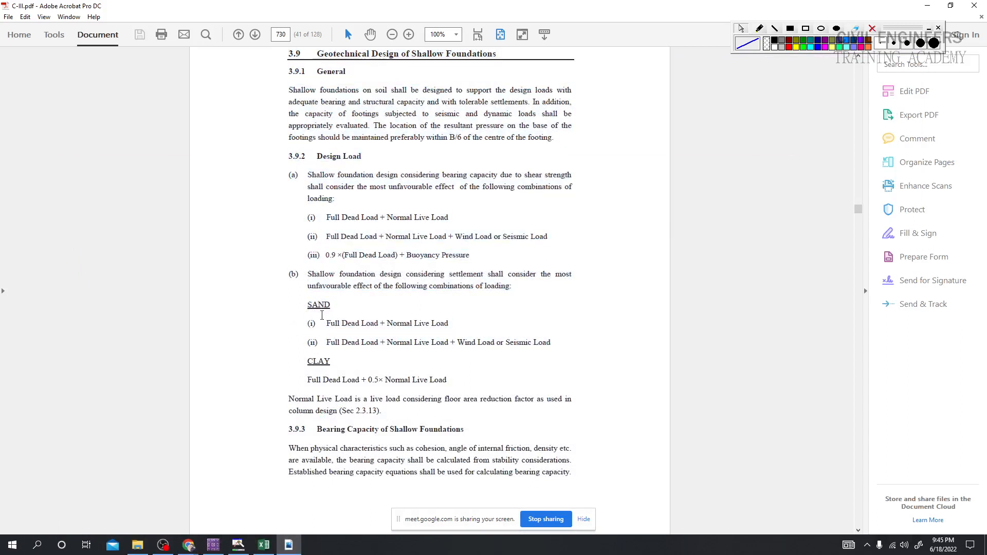
left_click_drag(323, 314, 609, 345)
left_click(326, 373)
left_click_drag(306, 381, 449, 382)
left_click(406, 381)
left_click_drag(326, 323, 452, 324)
left_click(340, 324)
Switch to SAFE 2016 and create a new load combination named 1.FS.
left_click(213, 543)
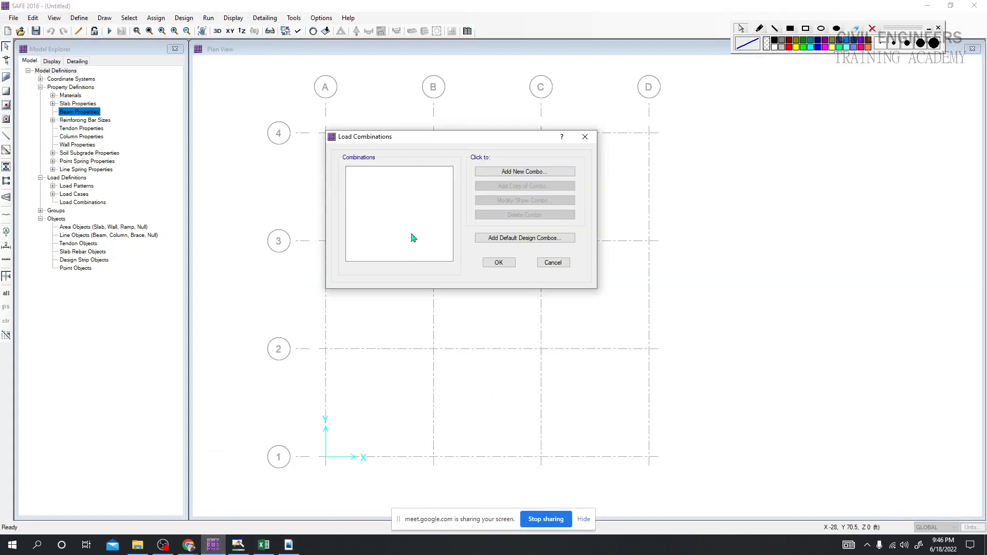
left_click(498, 177)
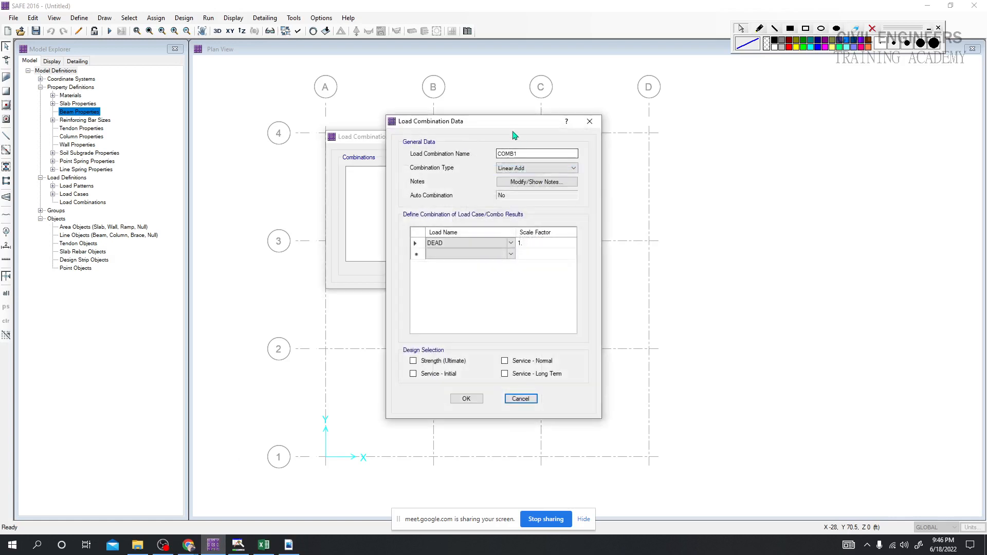
left_click_drag(403, 129, 290, 130)
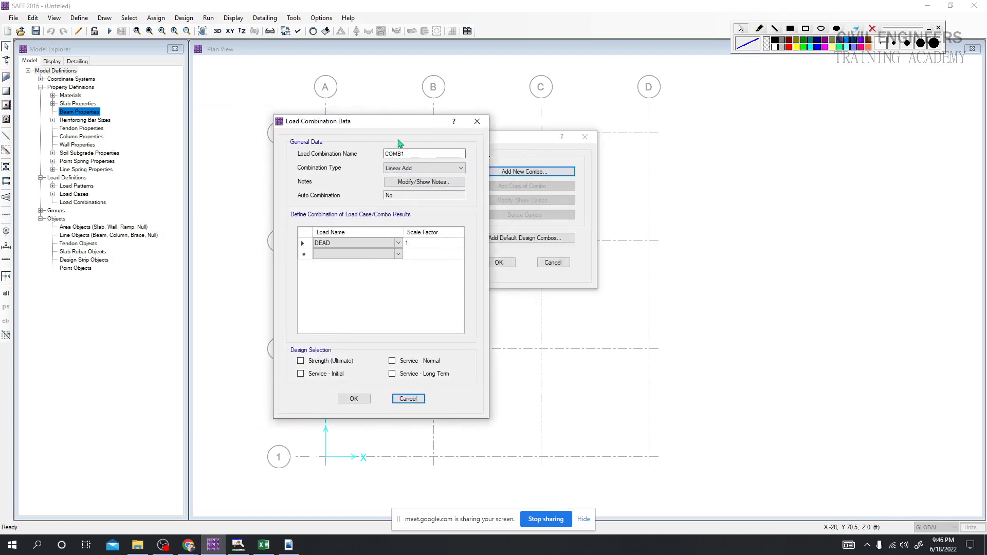
left_click(414, 153)
left_click_drag(414, 121, 597, 136)
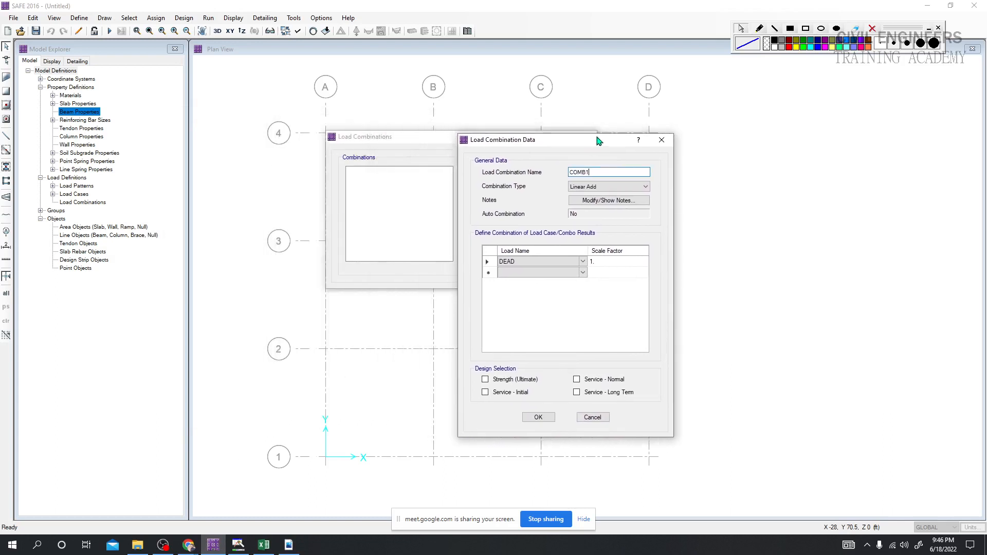
double_click(604, 167)
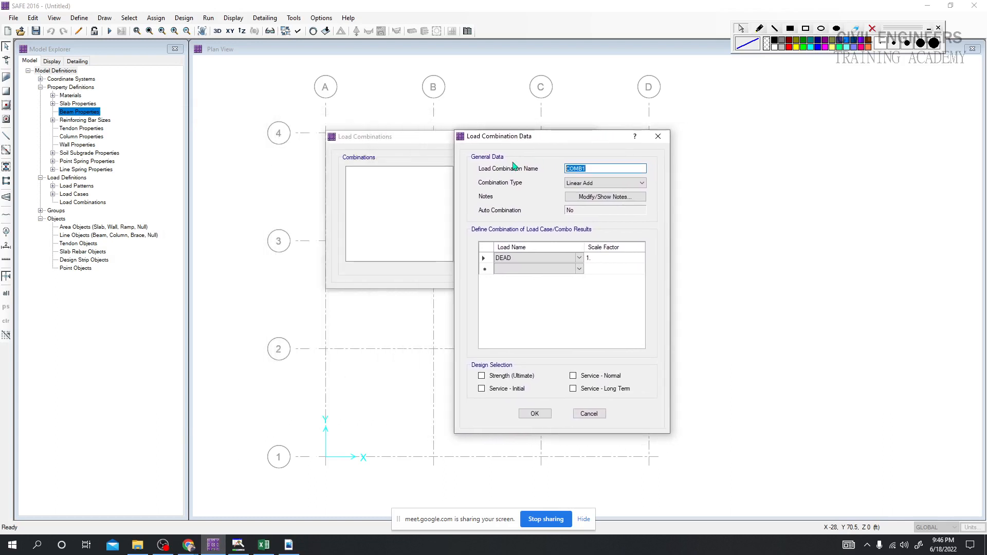
type("F")
type("1")
type(".")
Add the LIVE load beneath DEAD in load combination 1.FS.
left_click(533, 270)
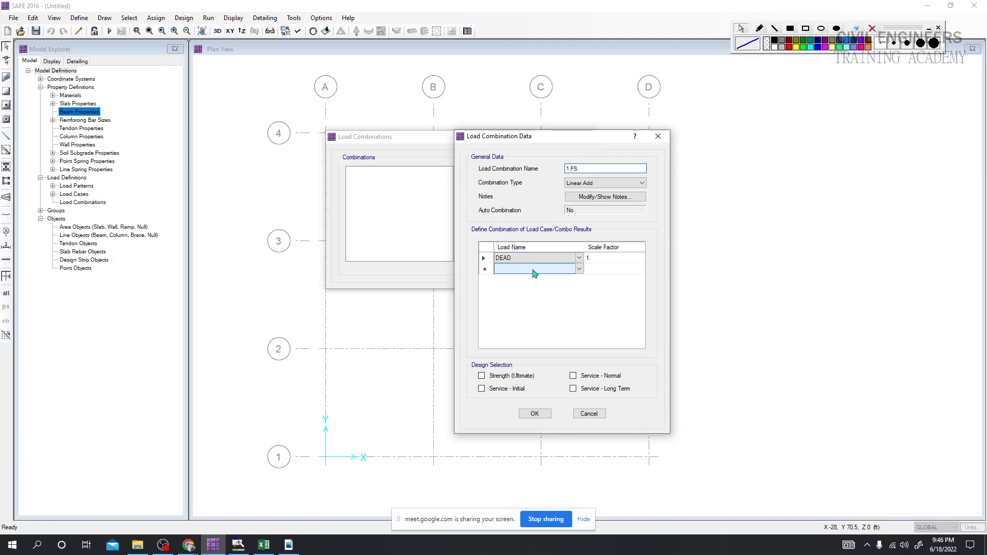
left_click(579, 270)
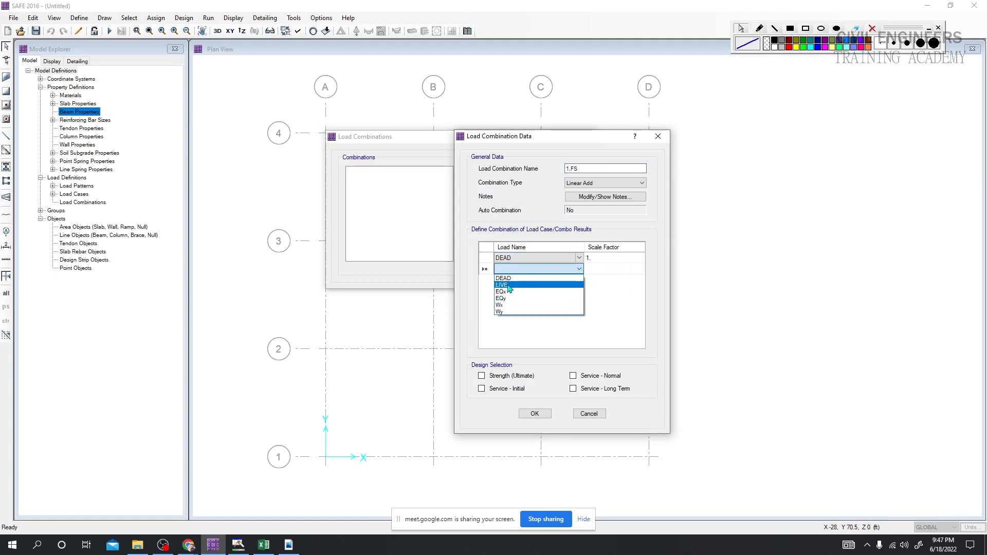
left_click(509, 285)
left_click(596, 269)
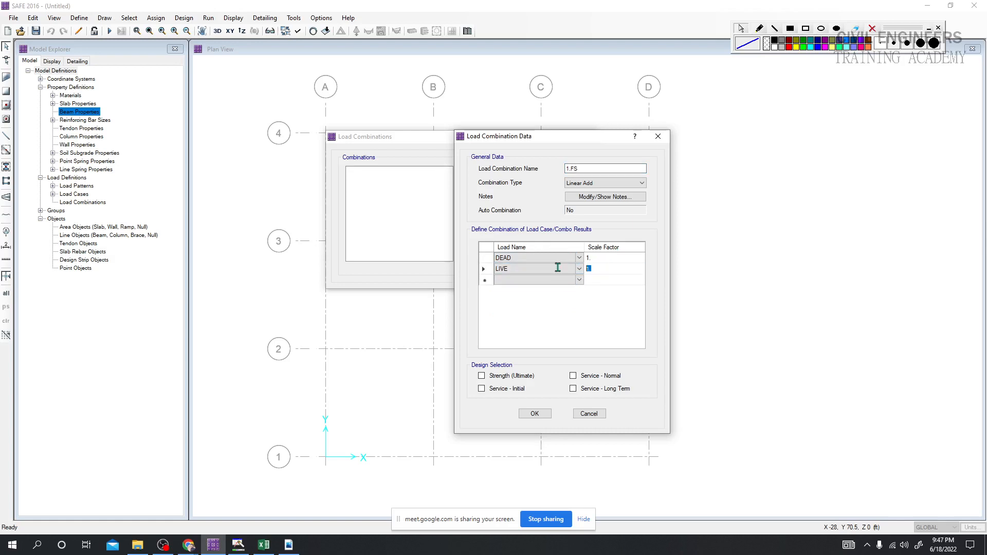
left_click(605, 267)
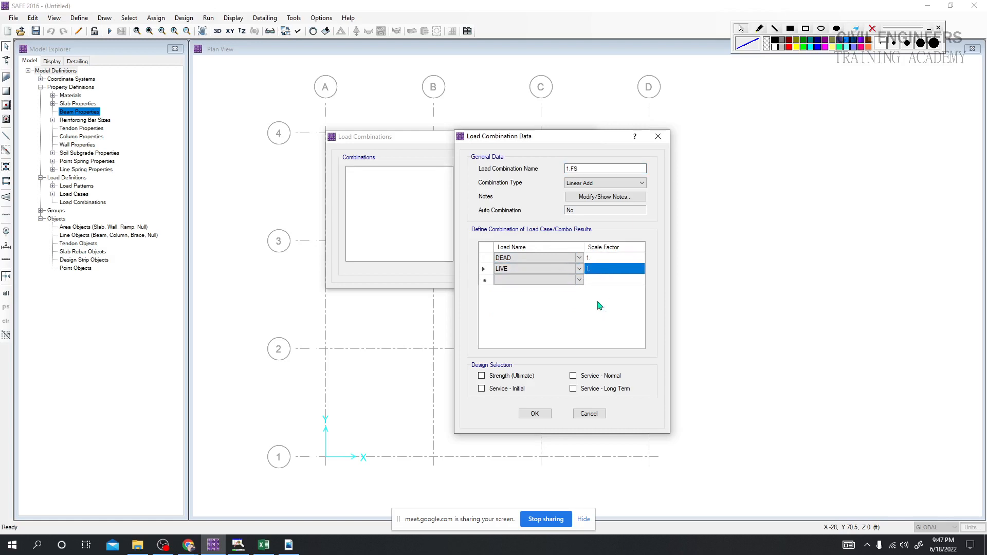
Set the DEAD and LIVE scale factors to 1 and save combination 1.FS for Service - Normal design.
left_click(604, 259)
left_click(603, 259)
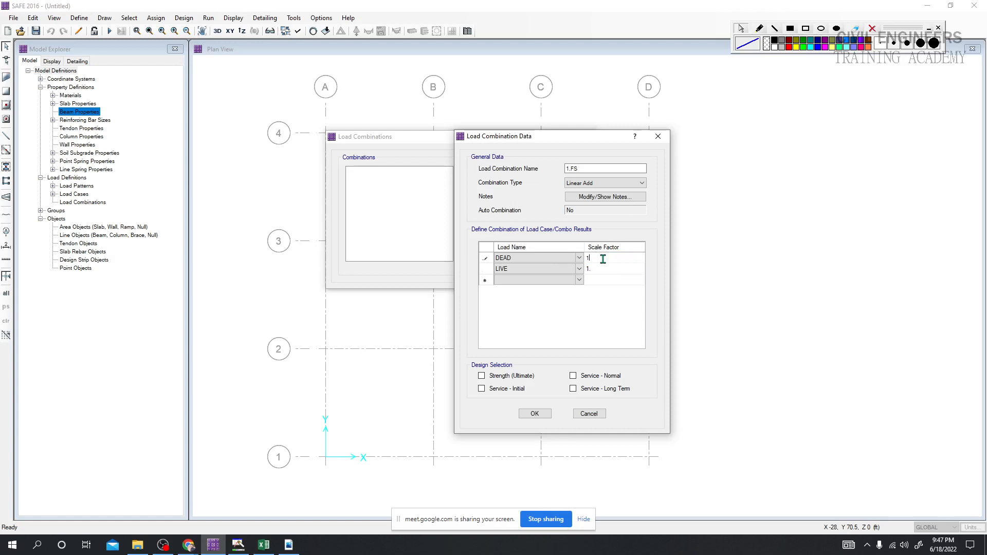
key("Return")
type("1")
left_click(600, 259)
left_click(601, 271)
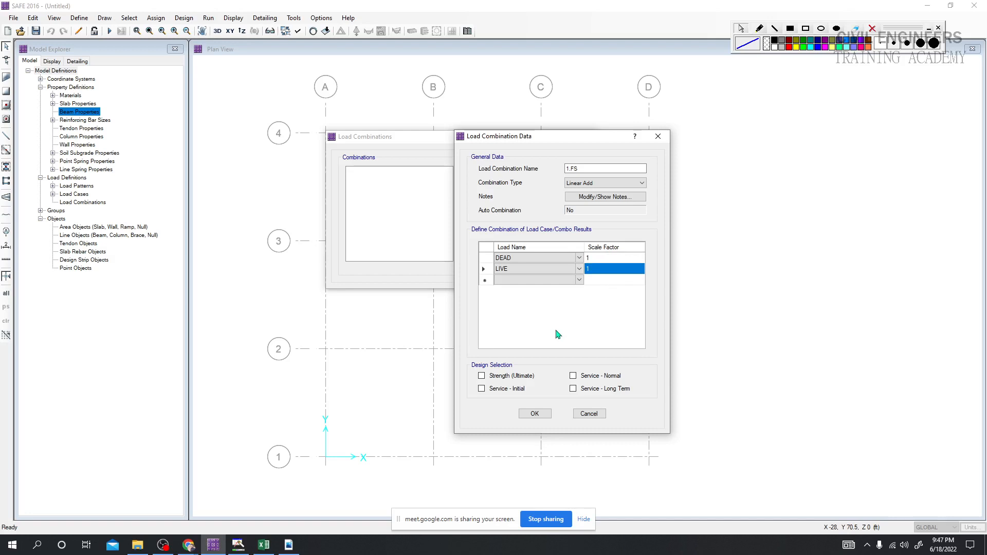
left_click(573, 377)
left_click(535, 413)
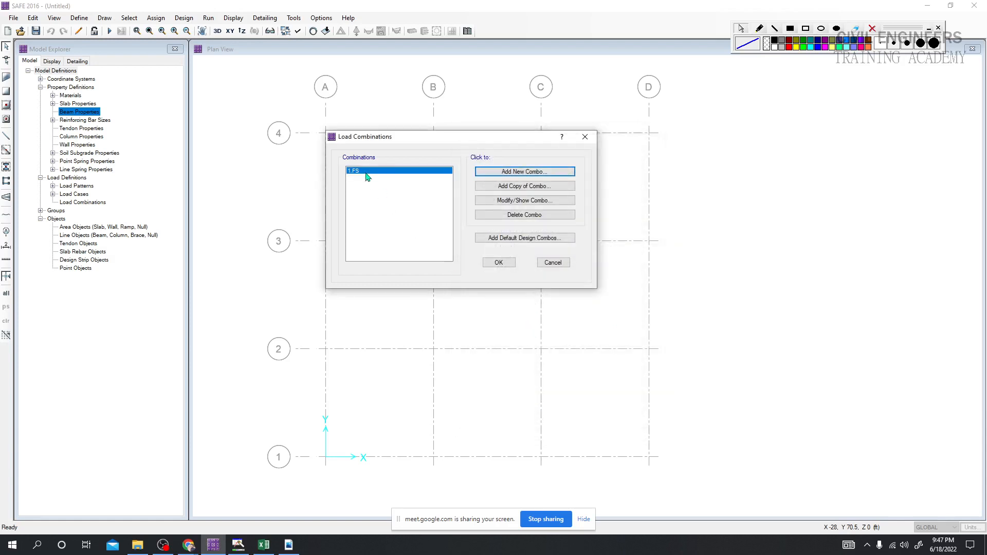
Copy the name of load combination 1.FS from its definition, leaving the definition without changes.
left_click(502, 188)
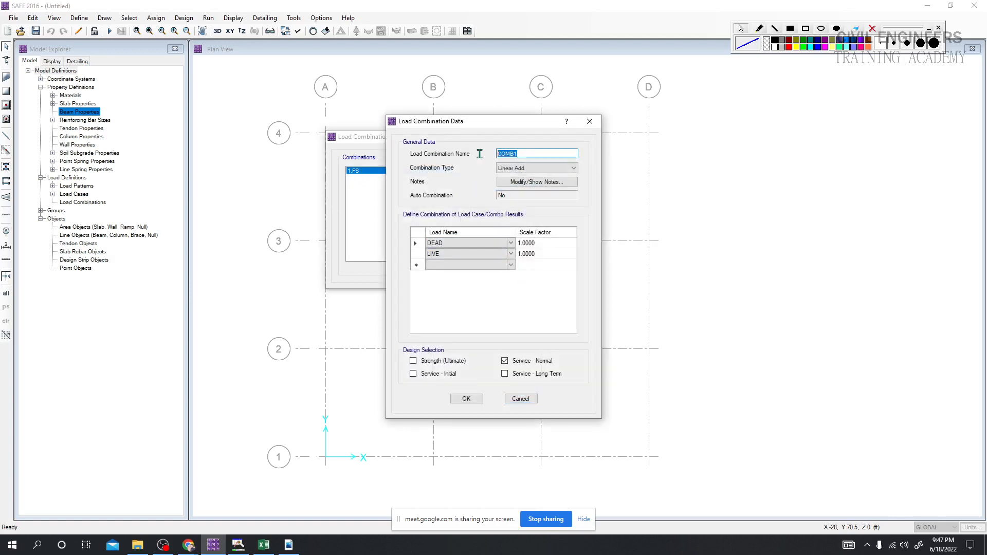
left_click(589, 121)
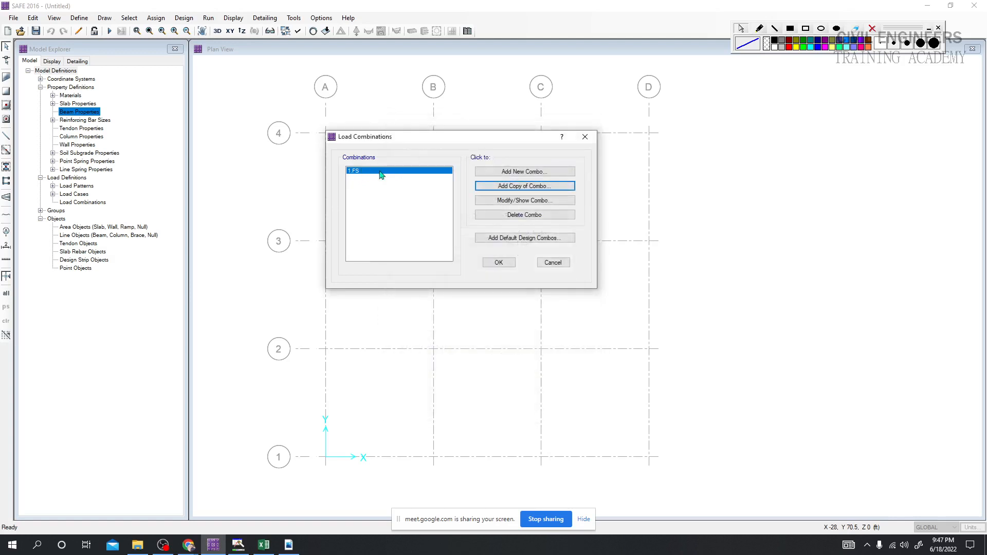
double_click(381, 171)
double_click(503, 156)
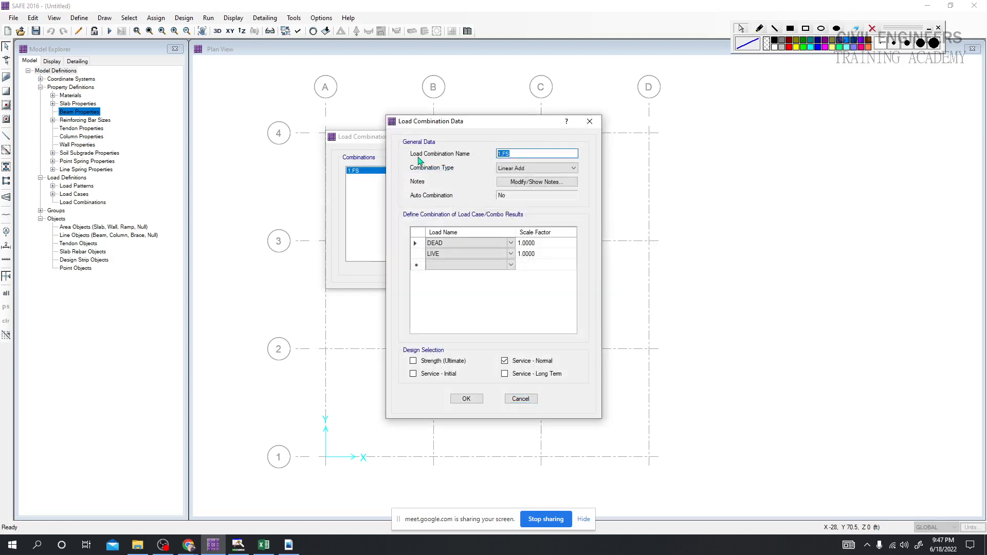
left_click(520, 399)
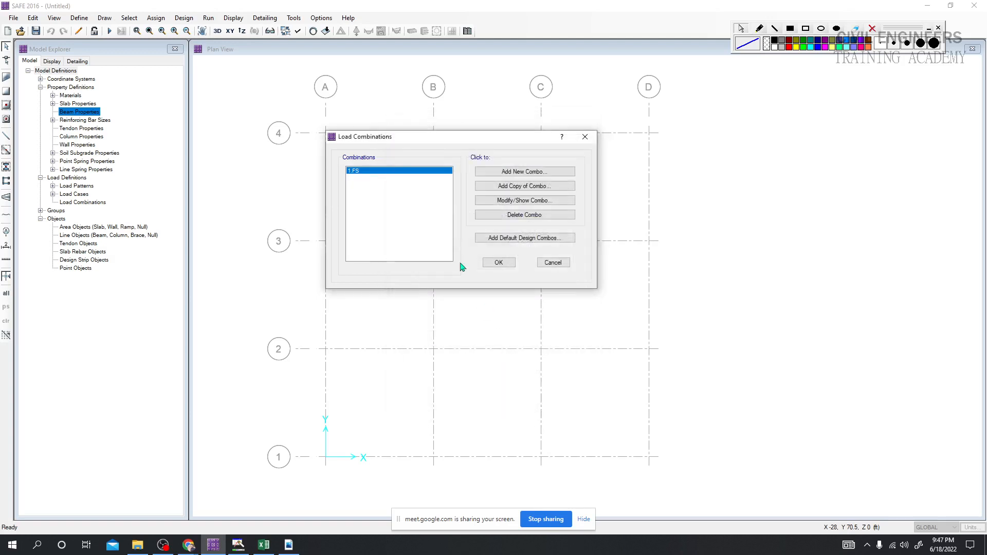
Try to add a copy of load combination 1.FS under the name 2.FS.
left_click(506, 186)
double_click(518, 154)
key("ctrl+v")
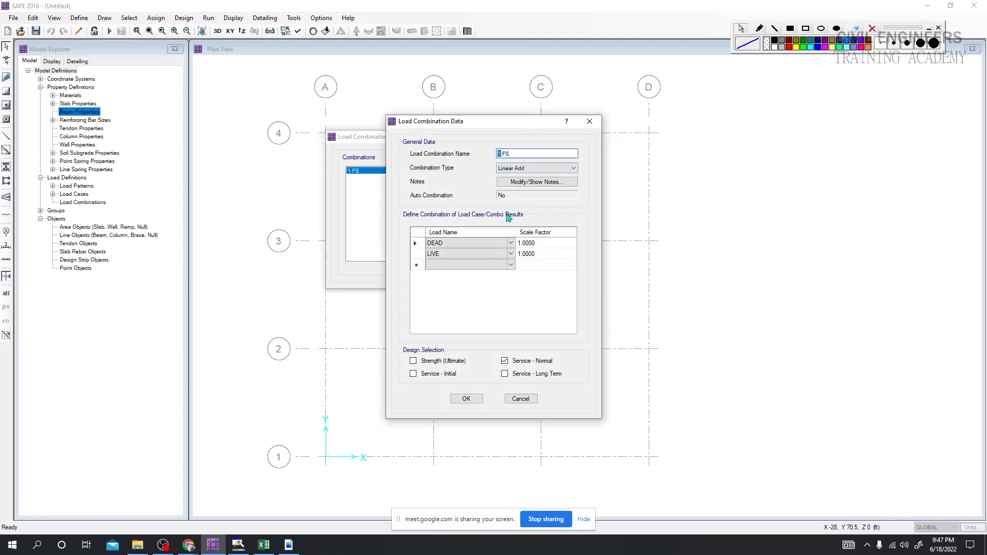
type("2")
Try to include the EQx load in combination 2.FS, and discard the new combination.
left_click(475, 265)
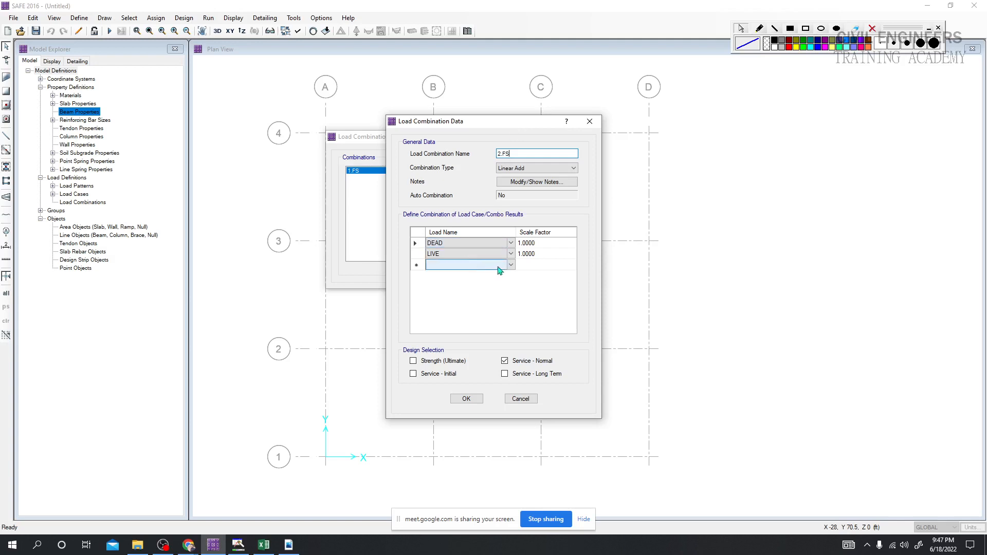
left_click(511, 265)
left_click(512, 264)
left_click(512, 264)
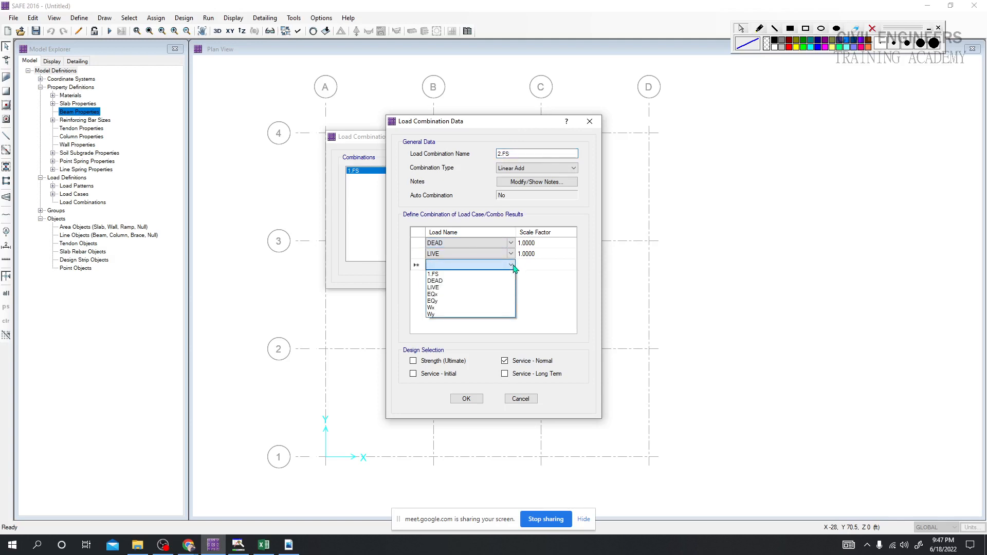
left_click(447, 294)
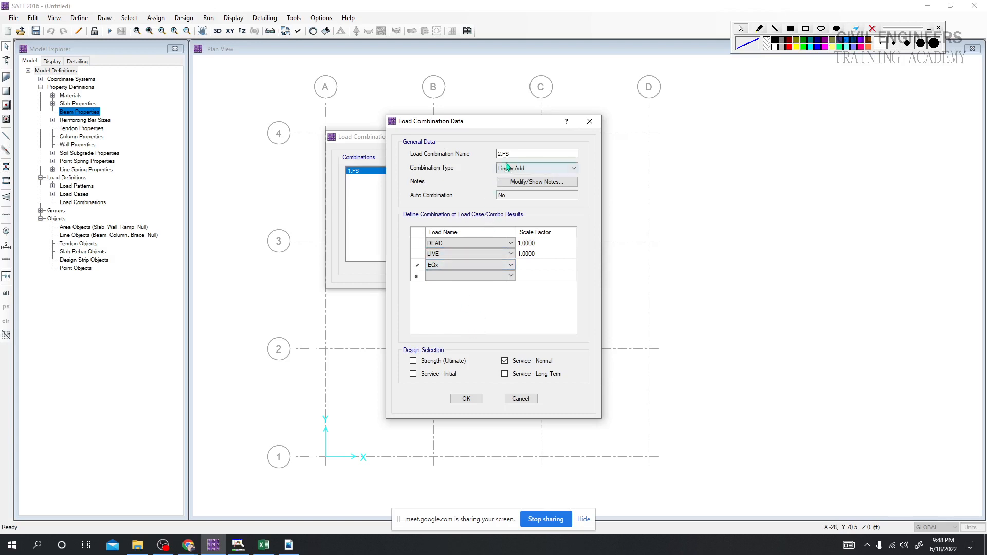
left_click(527, 156)
left_click(496, 309)
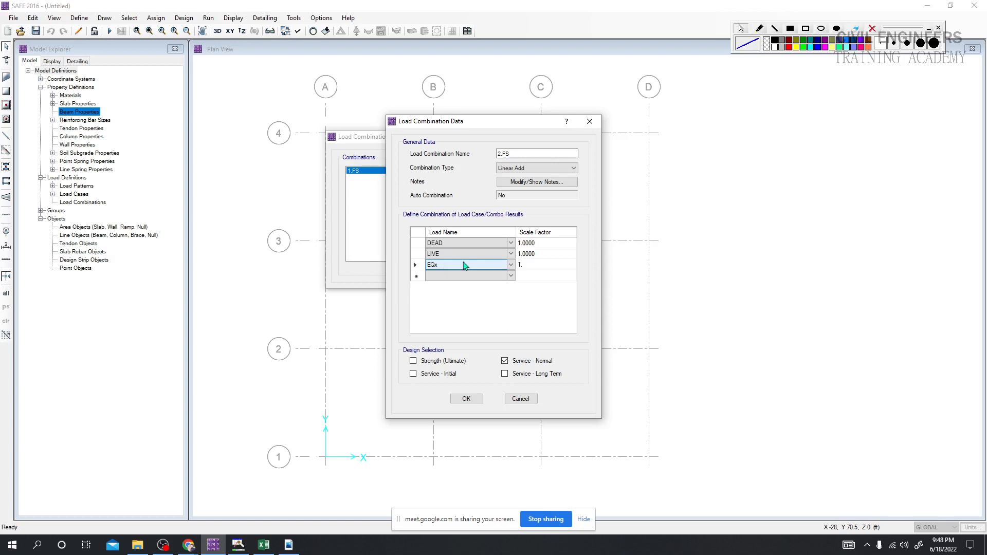
left_click(521, 398)
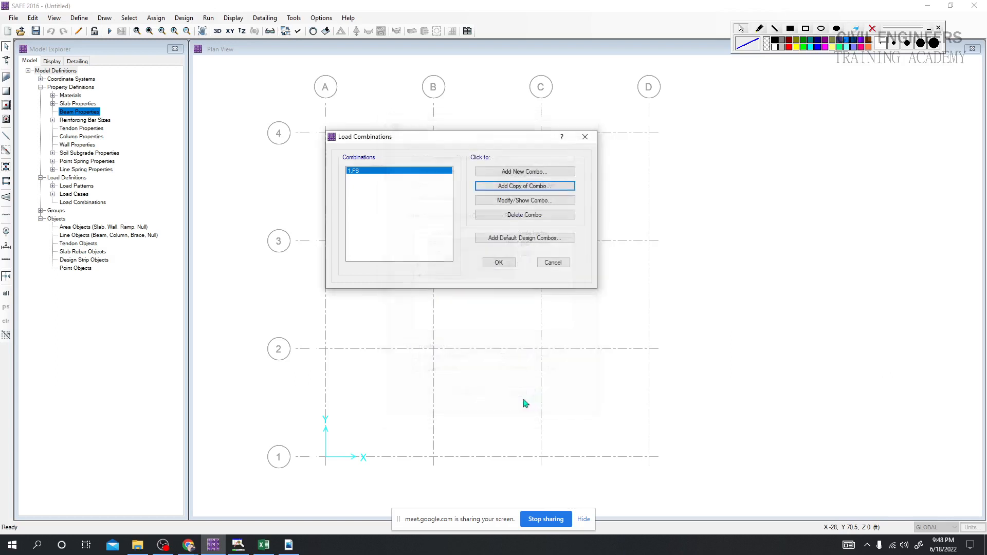
Save the load combination list and open the load pattern definitions to review the EQx and EQy quake patterns.
left_click(499, 262)
left_click(79, 18)
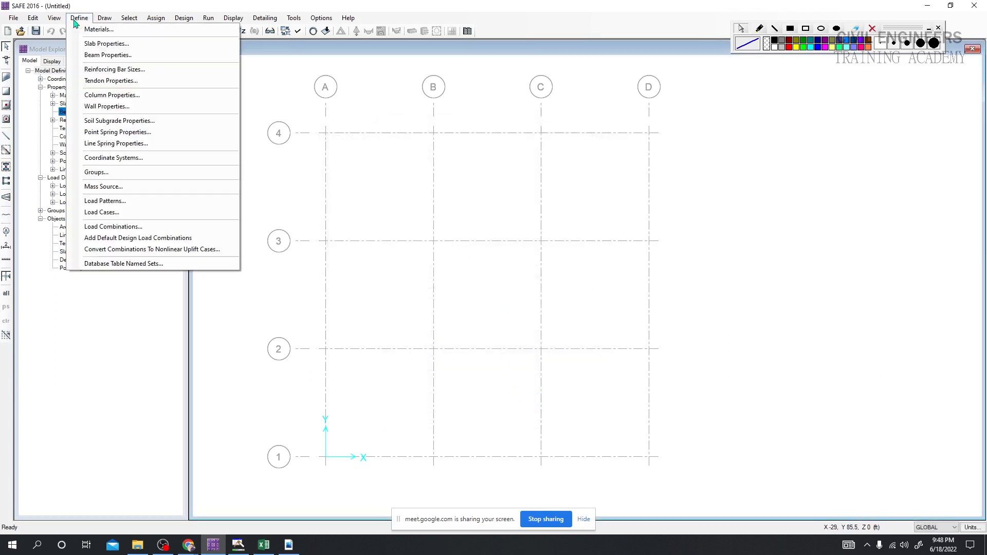
left_click(125, 202)
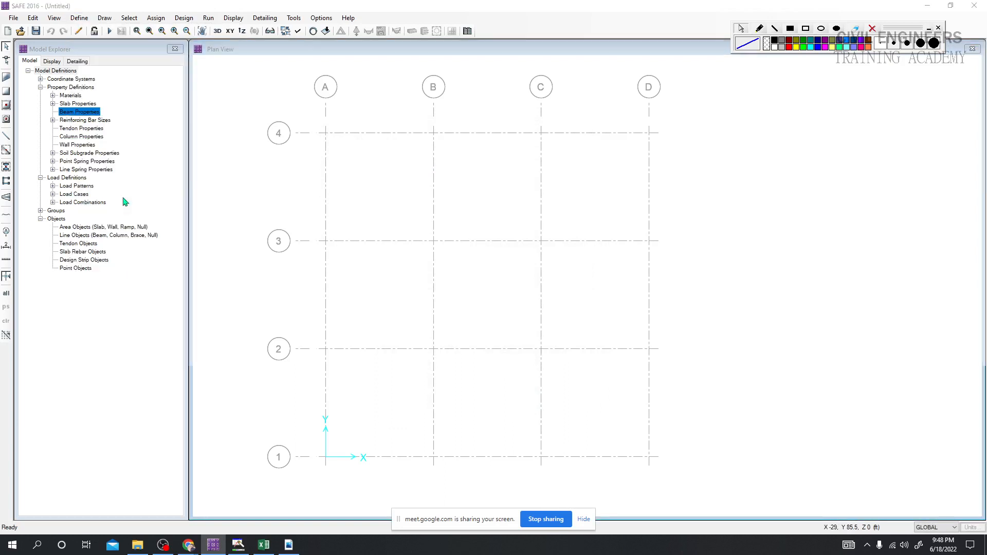
left_click(290, 274)
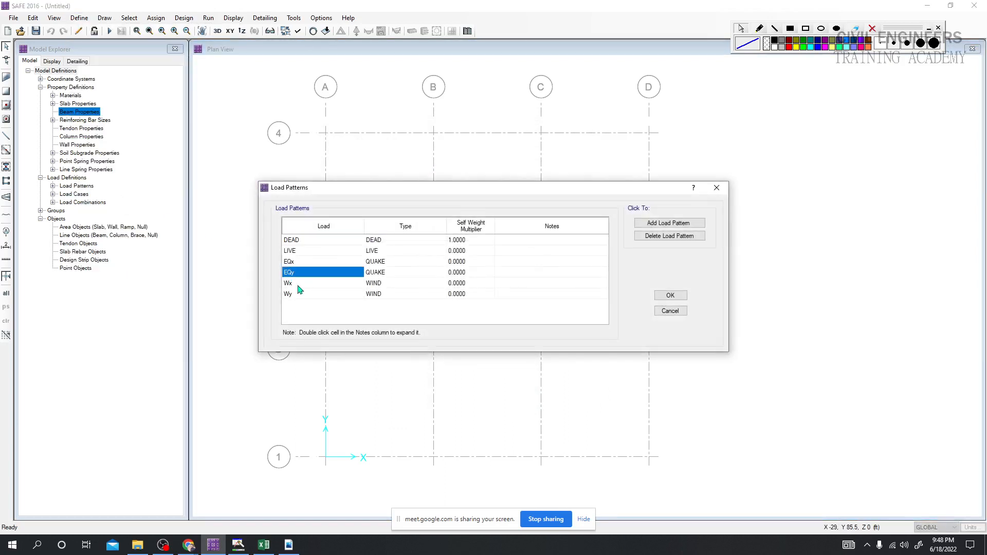
left_click(303, 263)
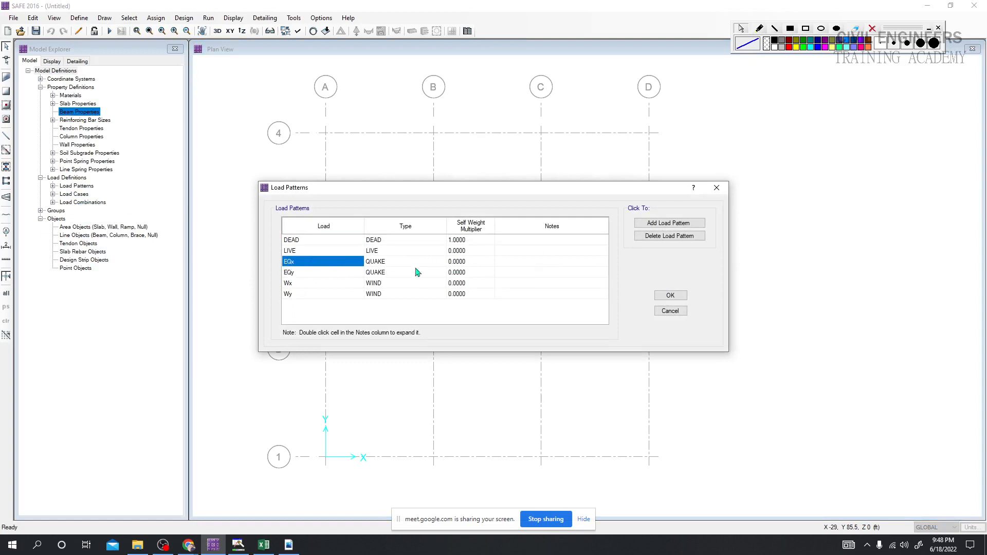
Delete the EQy load pattern and rename the EQx quake pattern as EQ.
left_click(299, 273)
left_click(663, 236)
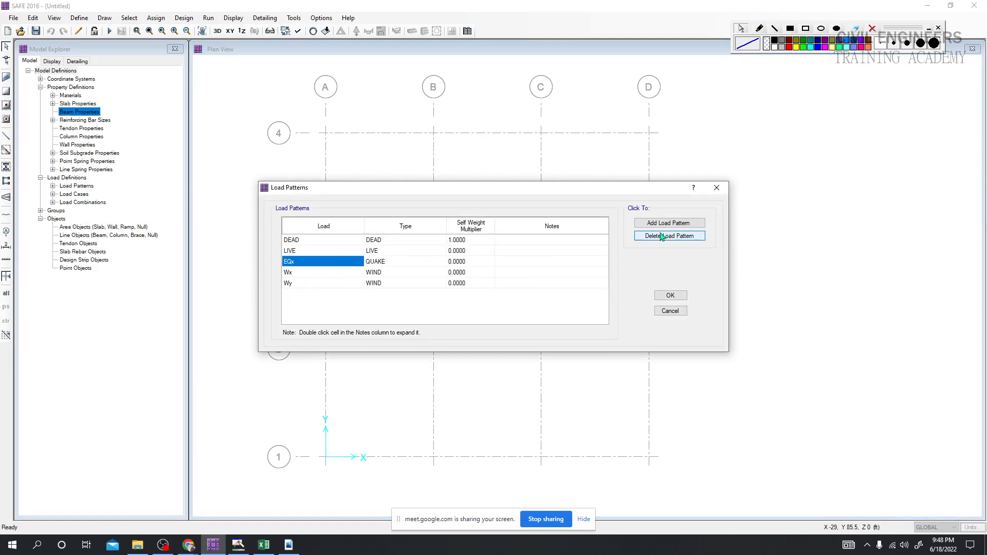
left_click(300, 261)
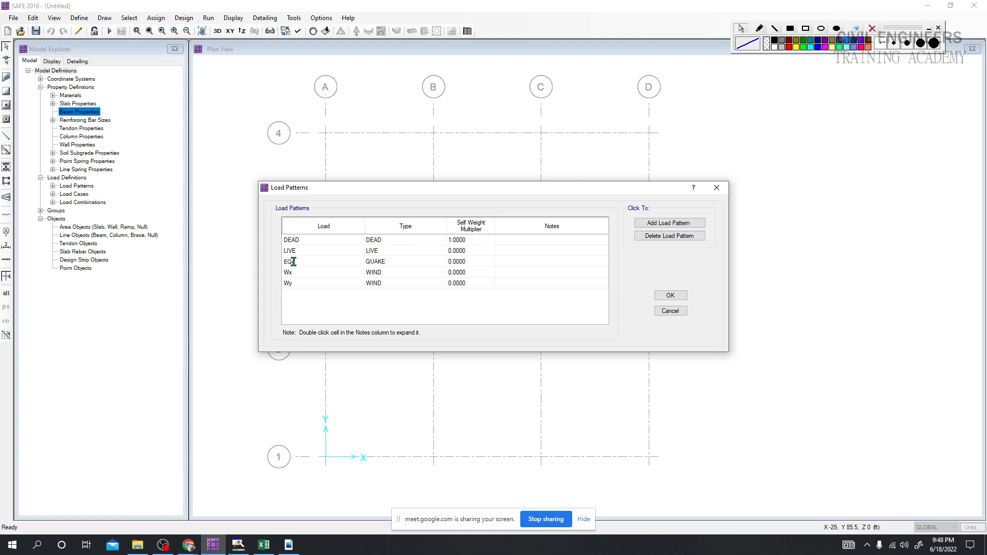
key("shift+Left")
left_click(302, 278)
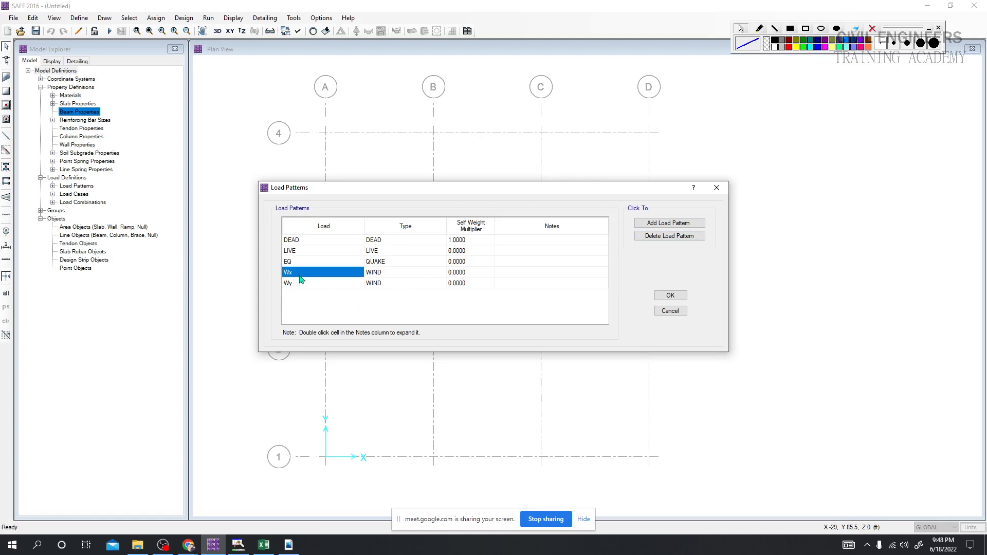
Delete the Wy load pattern, rename the Wx wind pattern as W, and save the load pattern list.
left_click(302, 262)
left_click(301, 273)
left_click(301, 286)
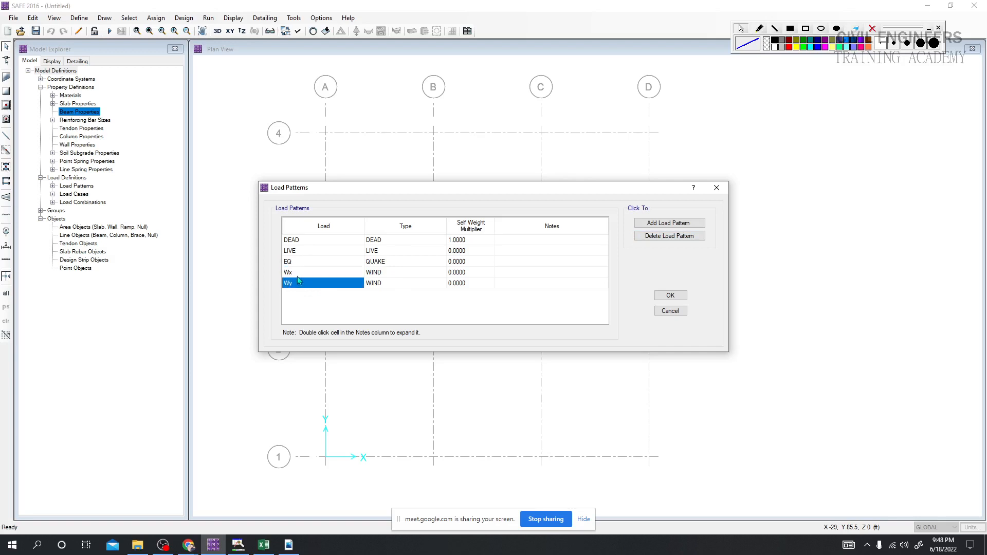
left_click(299, 274)
left_click(300, 285)
left_click(670, 236)
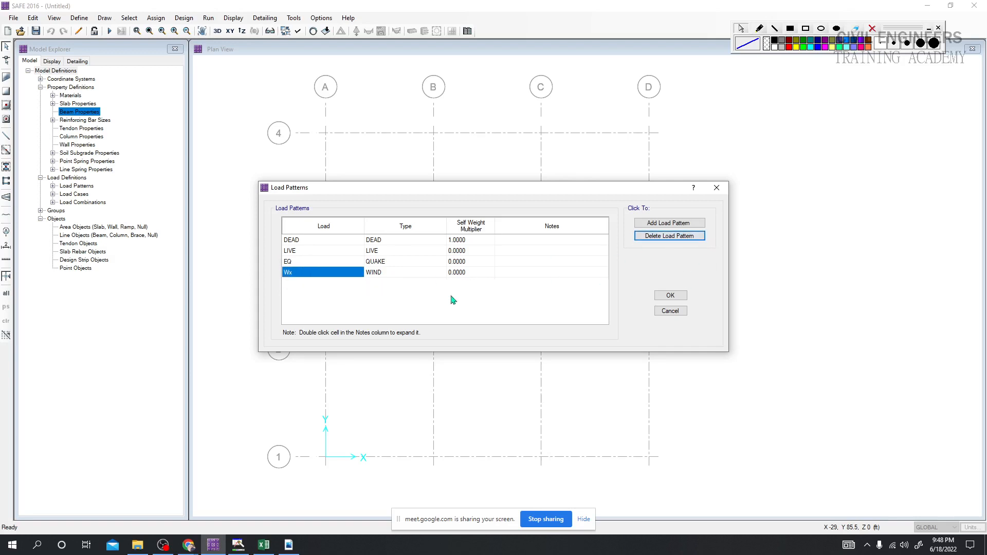
left_click(310, 274)
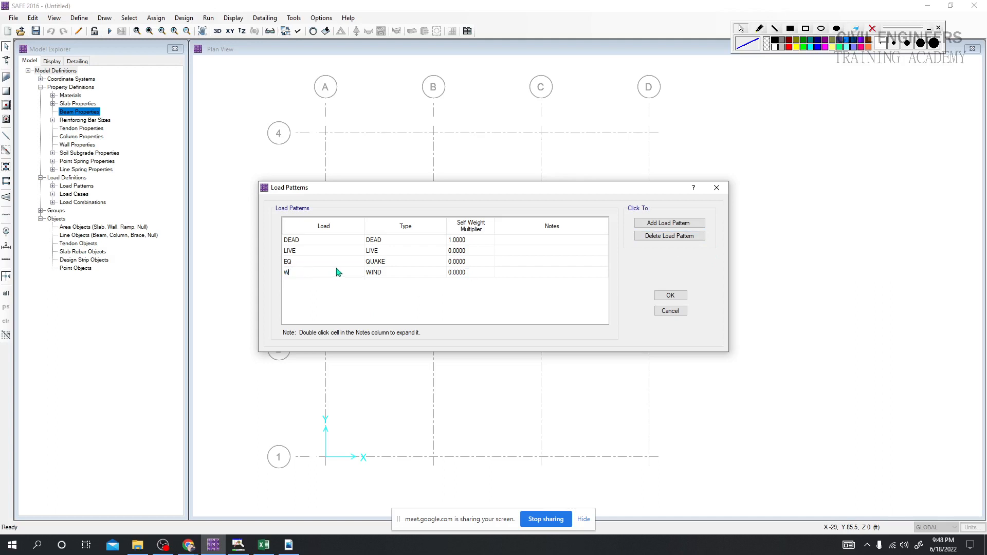
left_click(325, 263)
left_click(324, 272)
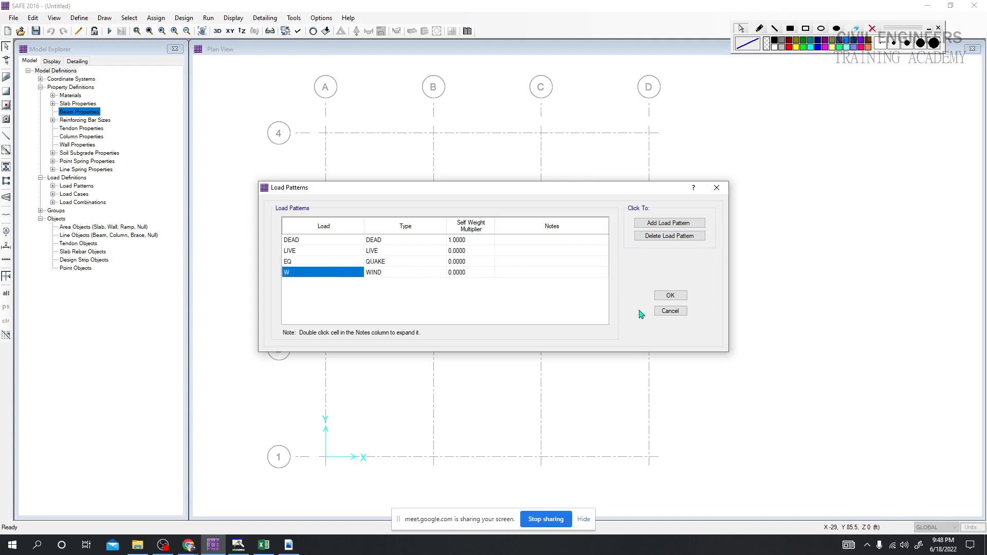
left_click(671, 295)
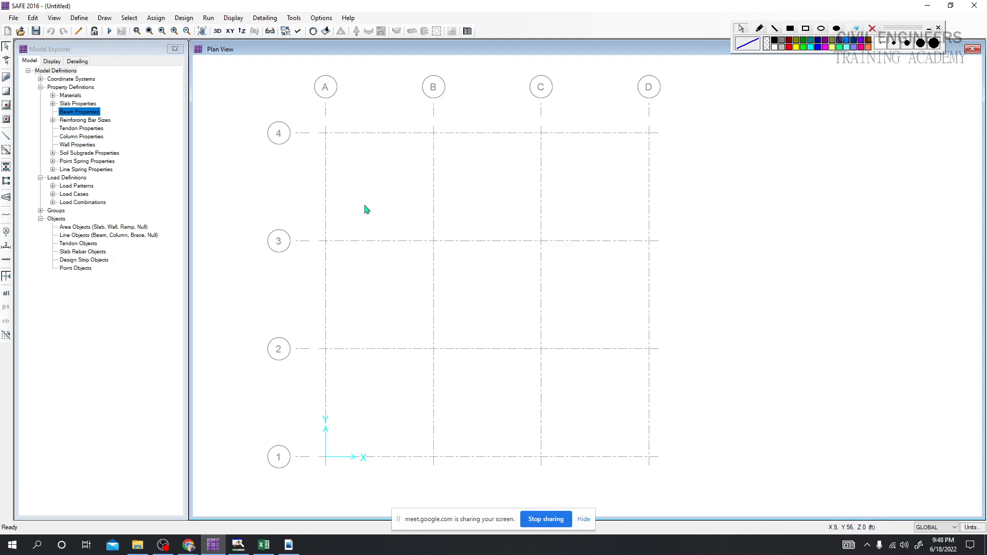
Add a copy of load combination 1.FS named 2.FS with its DEAD and LIVE loads, and save the combination list.
left_click(79, 17)
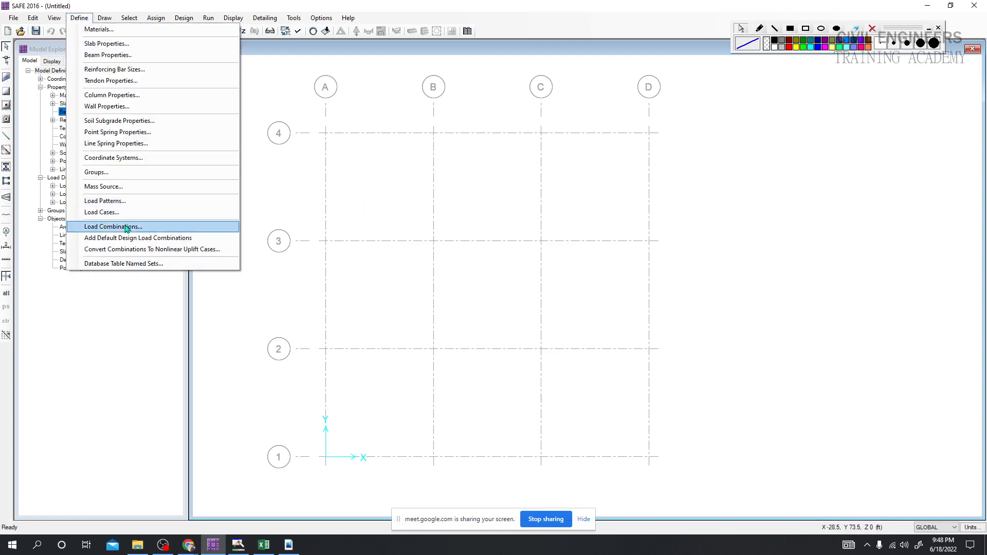
left_click(127, 226)
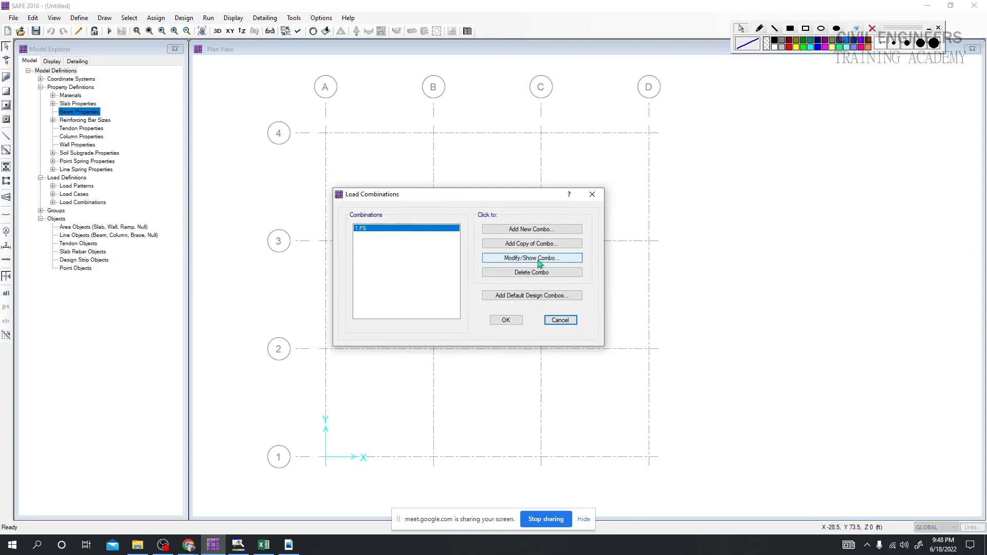
left_click(538, 243)
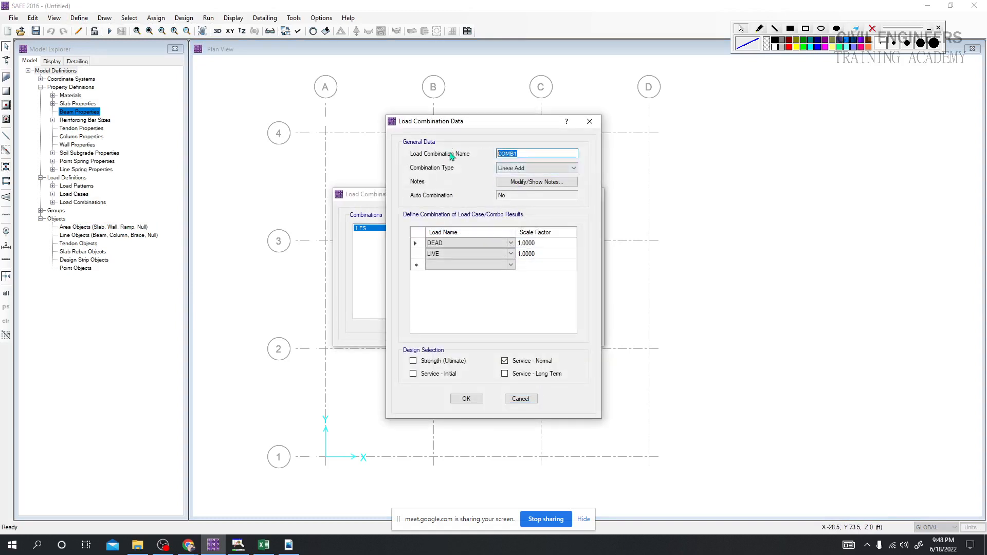
type("1.FS")
type("2.FS")
left_click(513, 265)
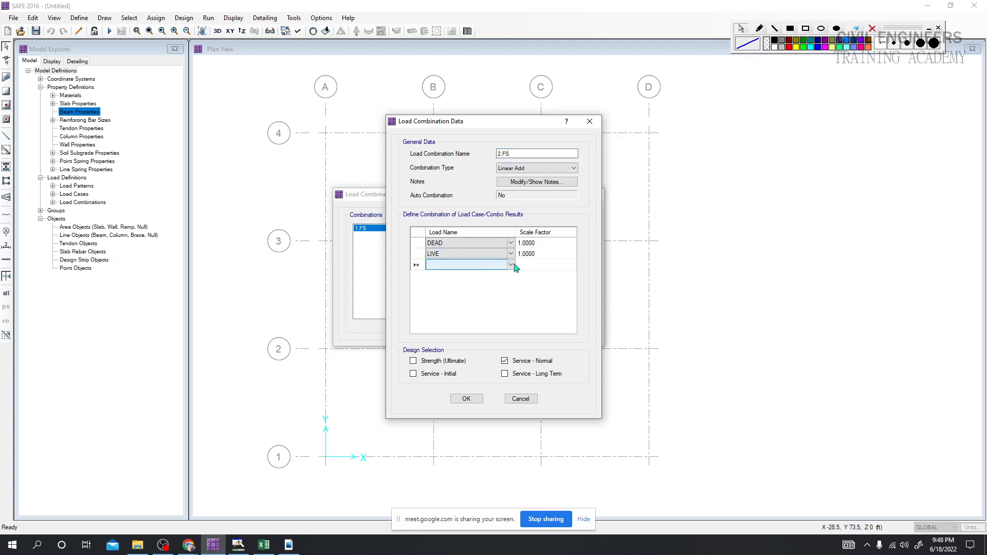
left_click(512, 265)
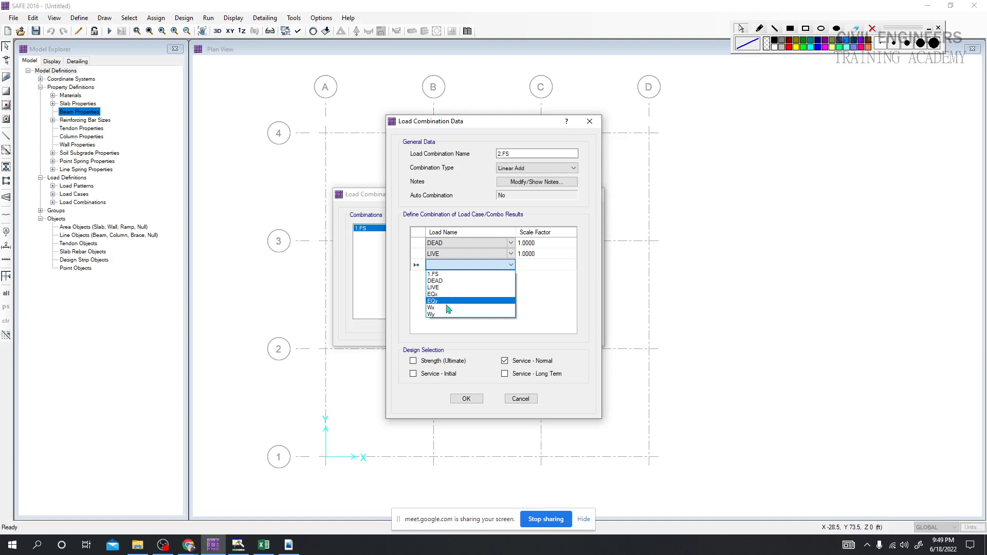
left_click(578, 294)
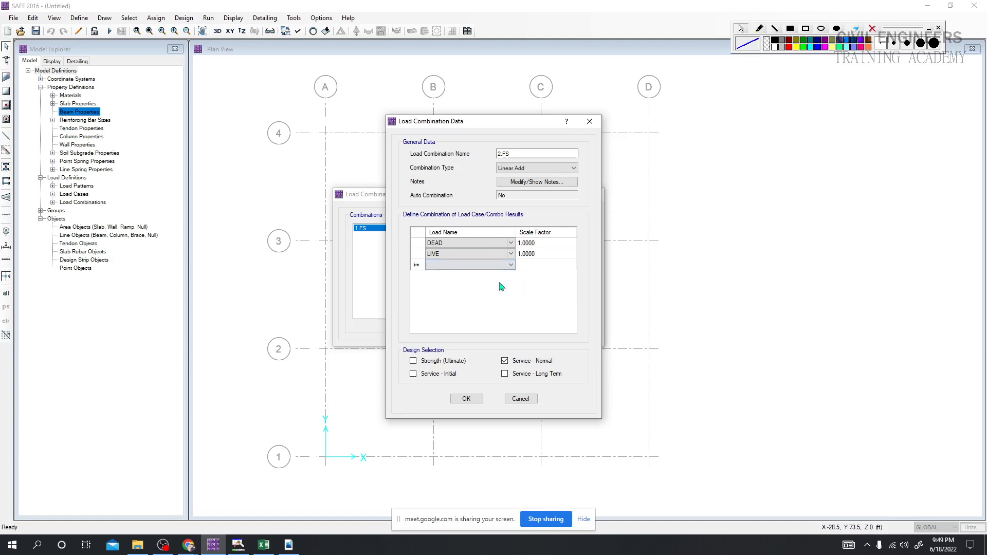
left_click(480, 403)
left_click(517, 320)
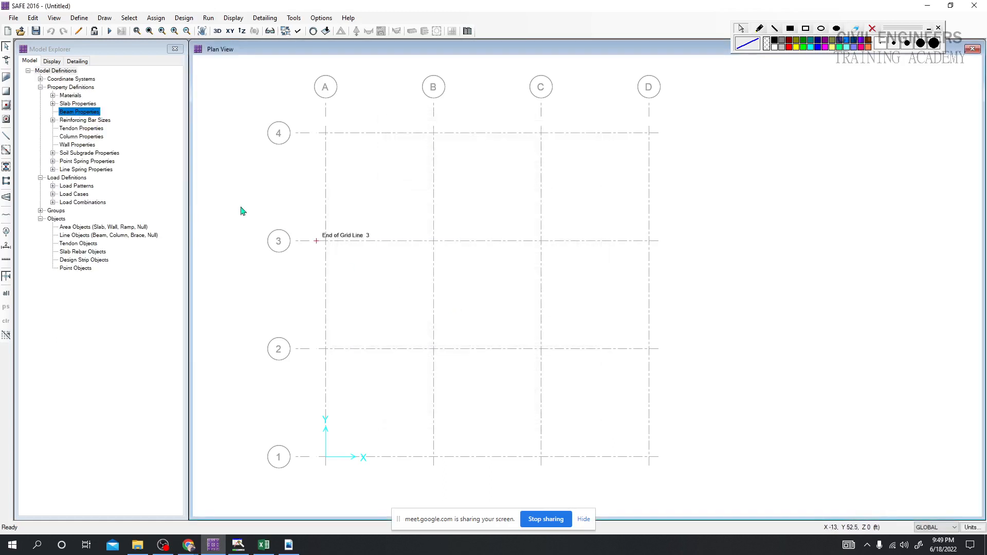
left_click(33, 17)
left_click(15, 17)
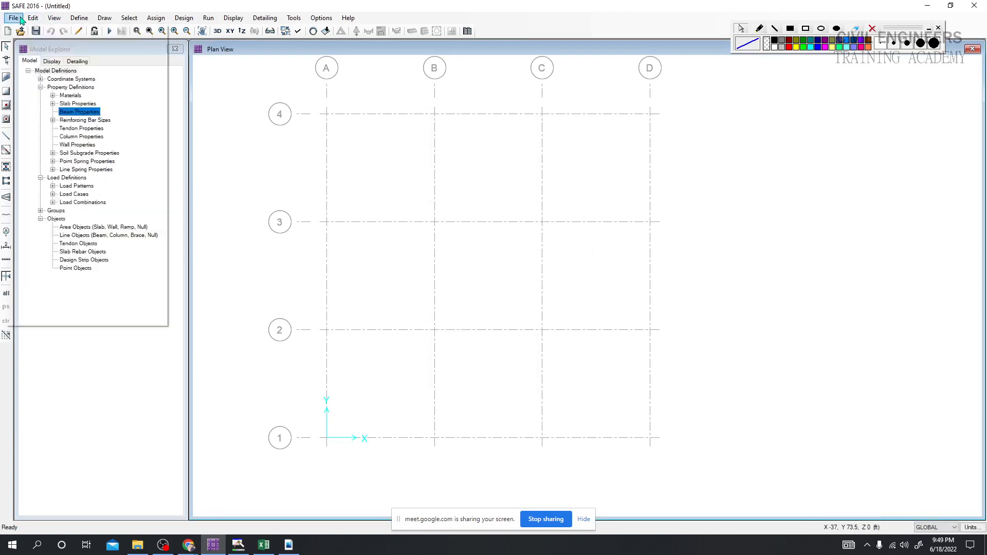
mouse_move(52, 20)
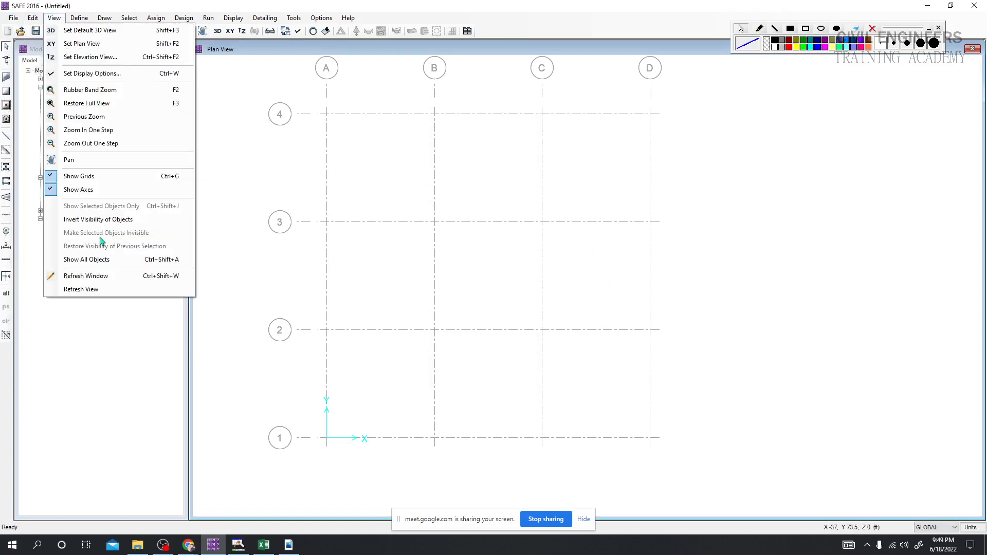
left_click(109, 276)
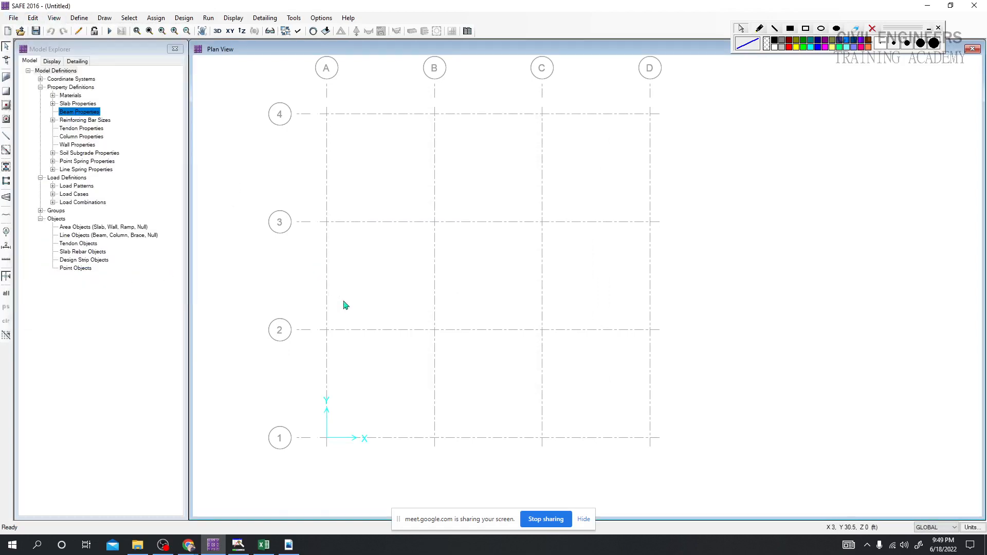
middle_click_drag(375, 302, 364, 302)
middle_click_drag(281, 229, 280, 229)
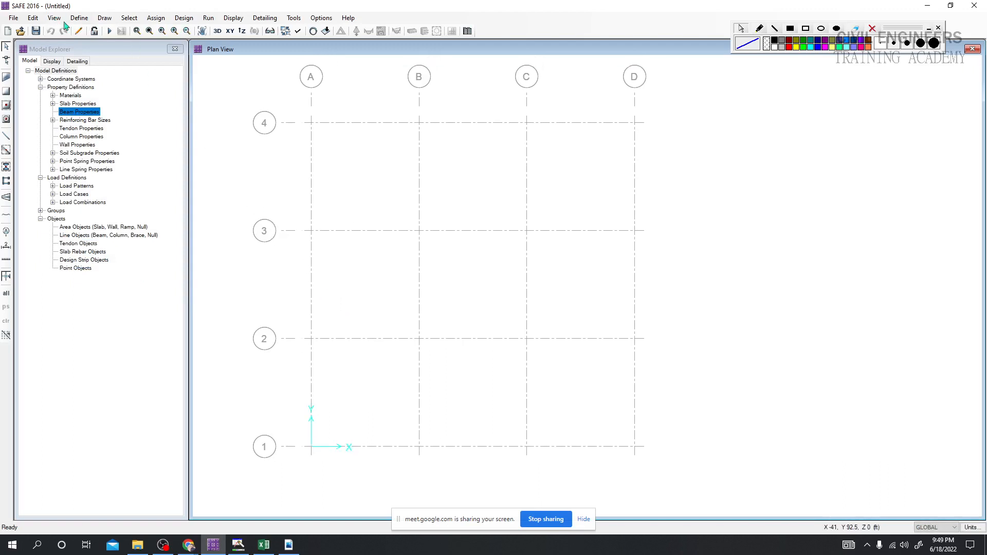
Delete the EQy and Wy load cases from the load case definitions.
left_click(79, 17)
left_click(116, 213)
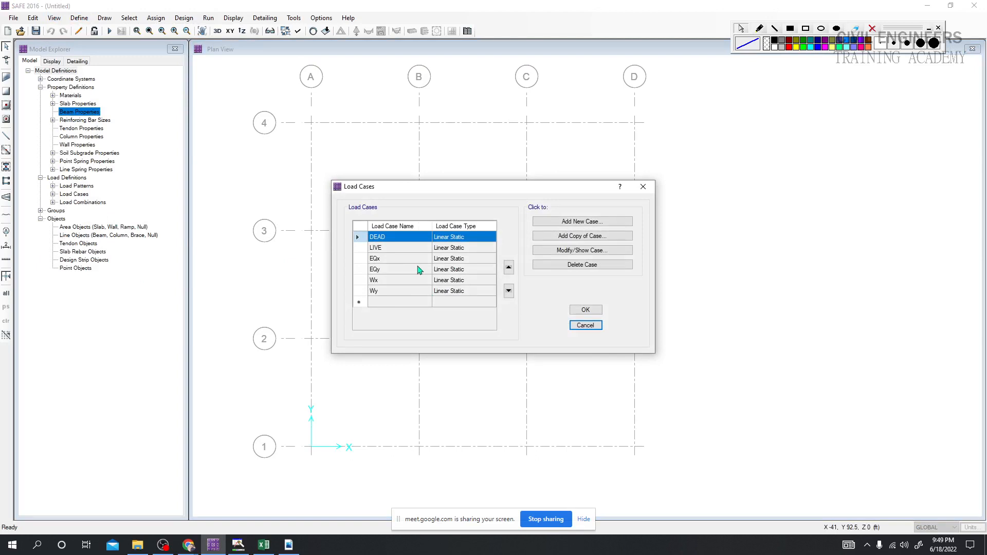
left_click(389, 274)
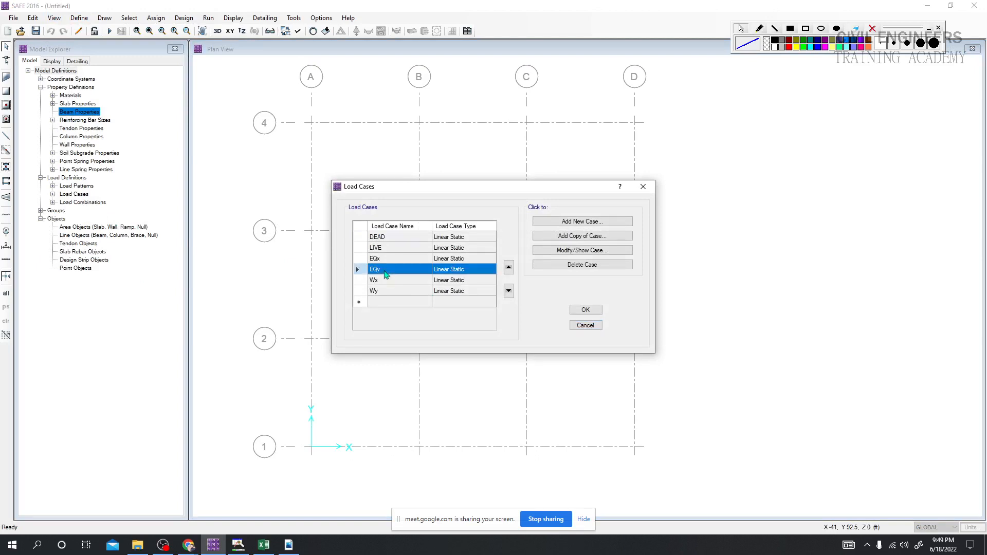
left_click(582, 264)
left_click(501, 306)
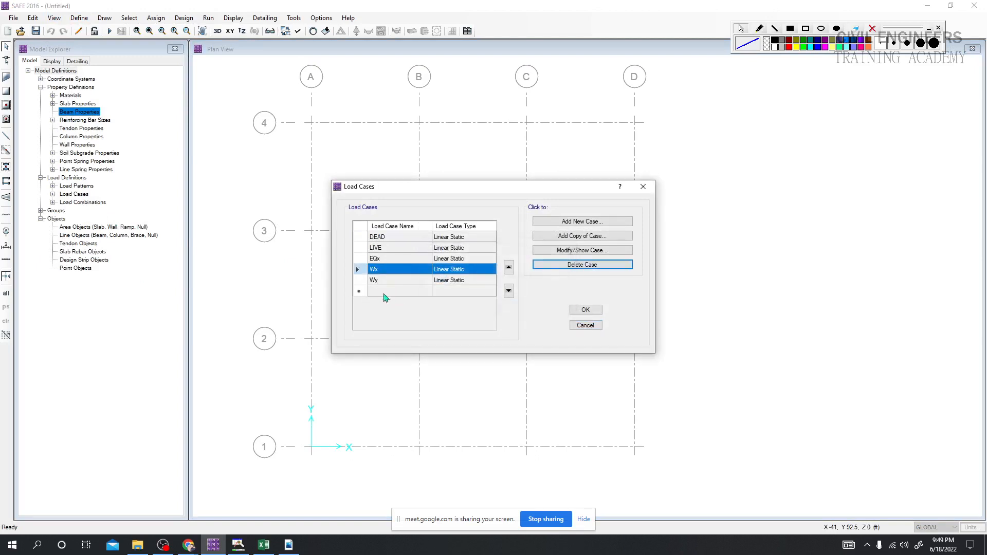
left_click(381, 280)
left_click(575, 272)
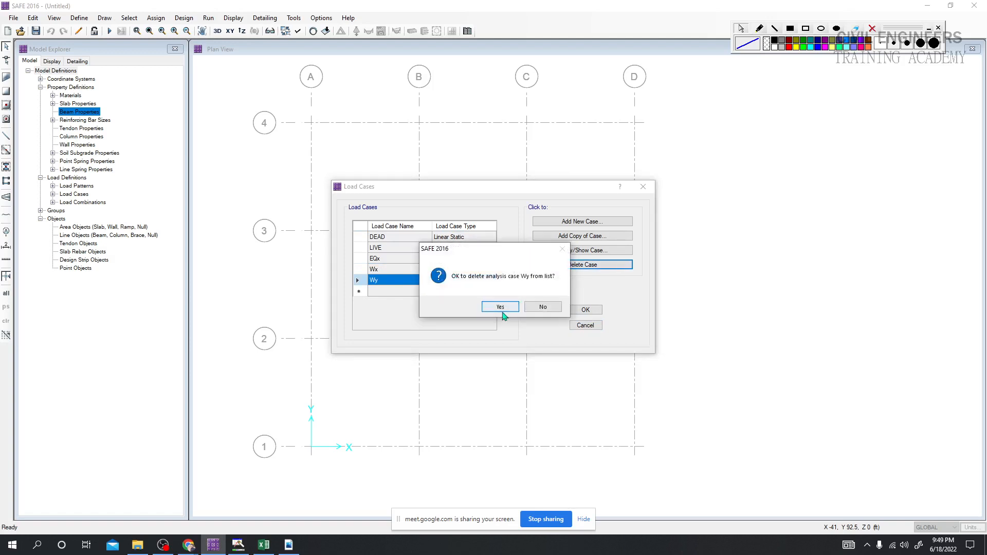
left_click(502, 306)
Rename the EQx load case as EQ.
left_click(389, 258)
double_click(389, 259)
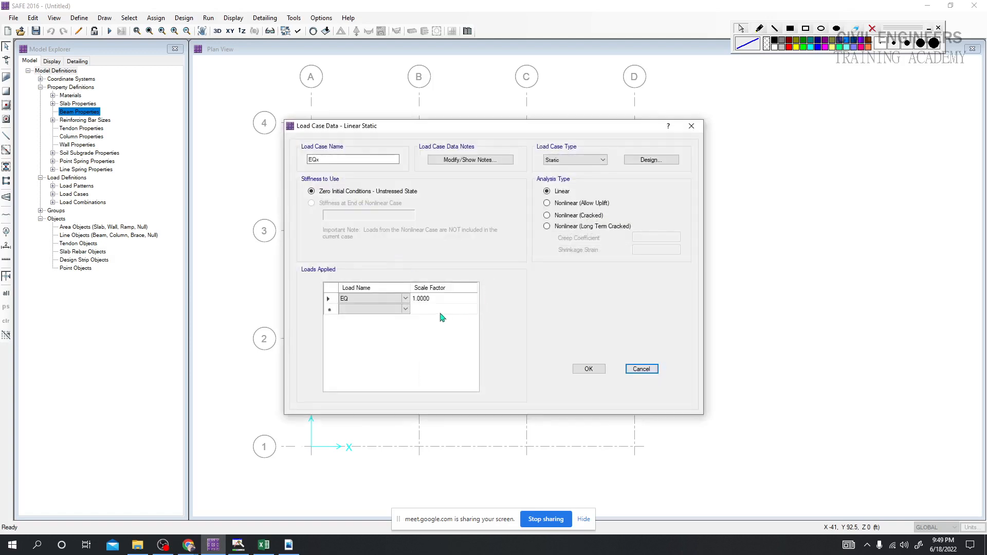
left_click(332, 159)
key("BackSpace")
left_click(588, 369)
Rename the Wx load case as W and save the load case list.
left_click(389, 270)
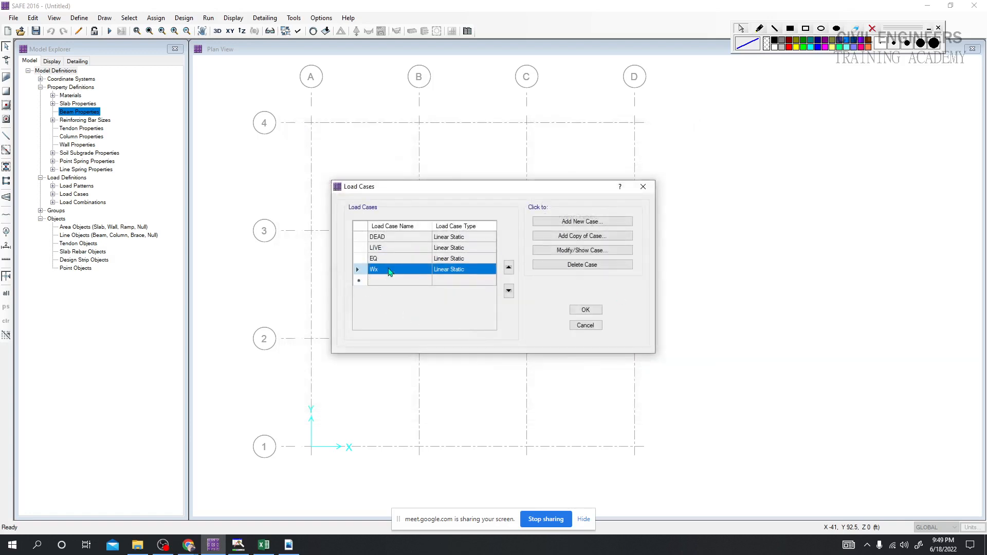
double_click(389, 270)
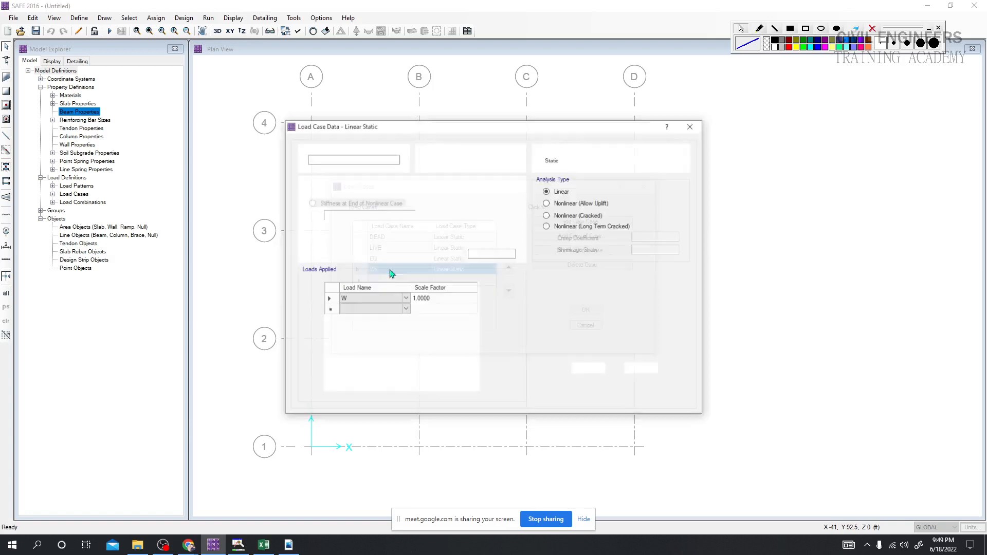
left_click(360, 159)
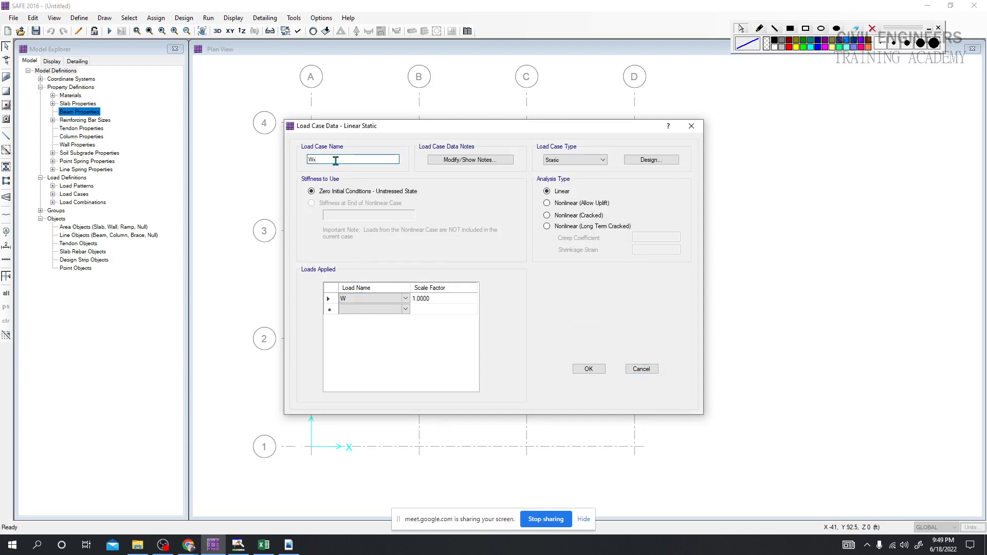
left_click(588, 369)
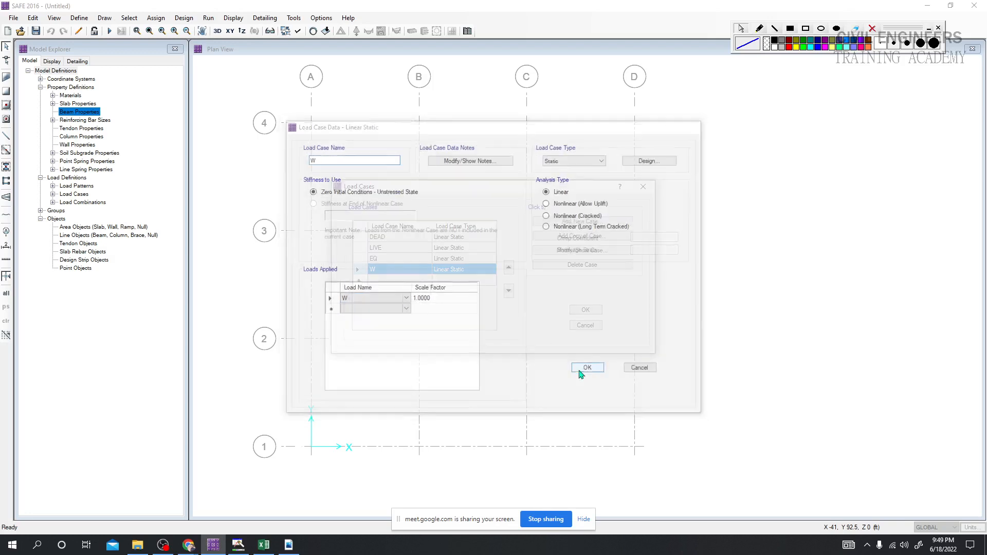
left_click(586, 310)
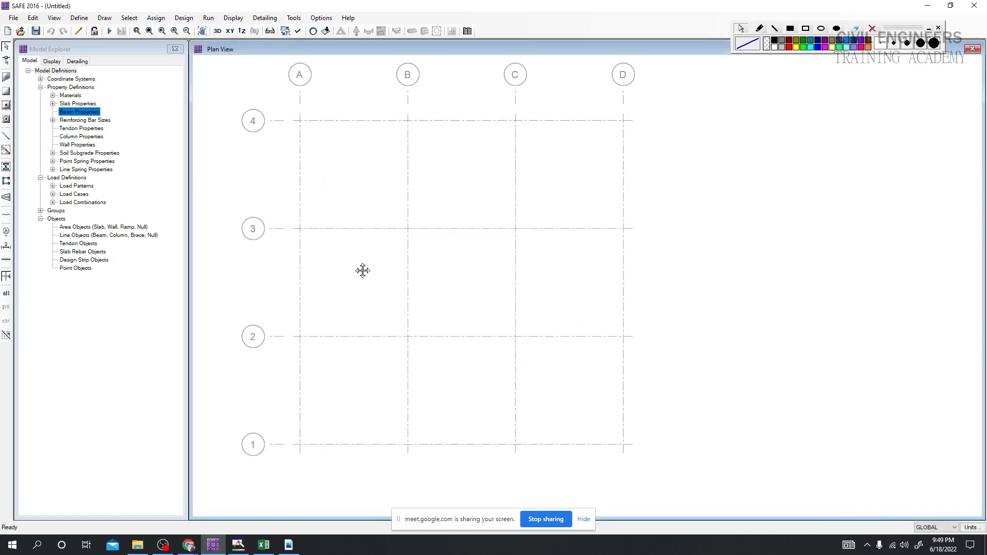
Add the EQ load with a scale factor of 1 to load combination 2.FS and save the combination.
left_click(77, 19)
left_click(114, 227)
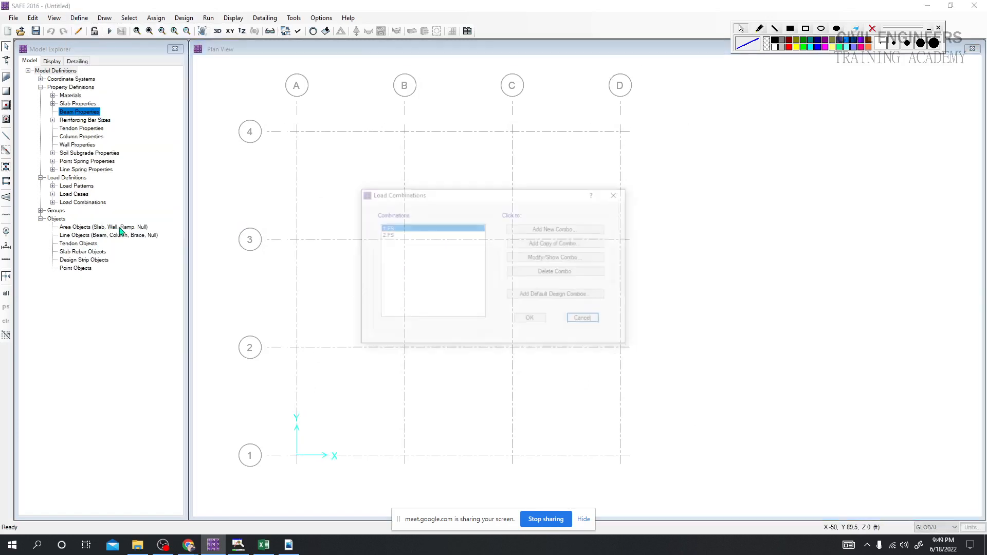
left_click_drag(438, 199, 406, 196)
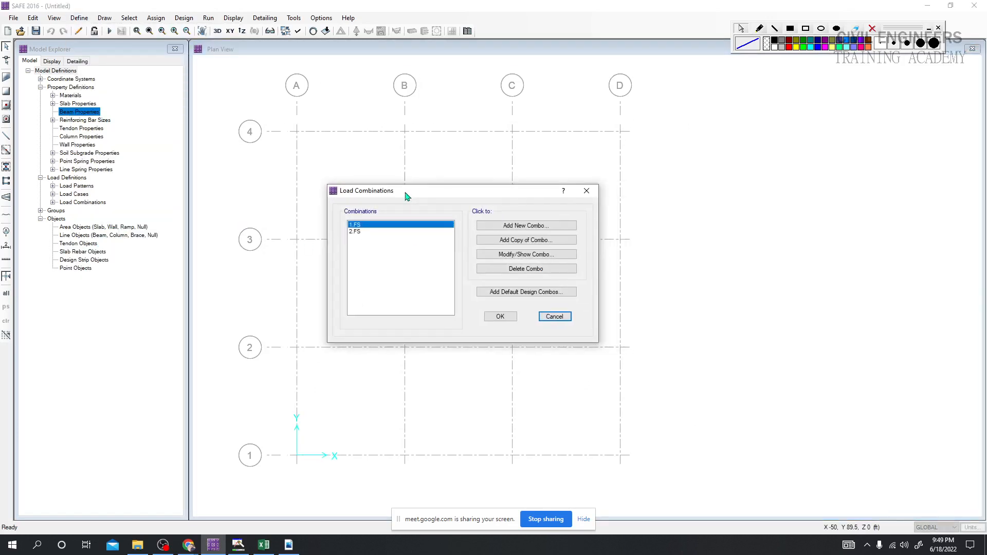
double_click(363, 231)
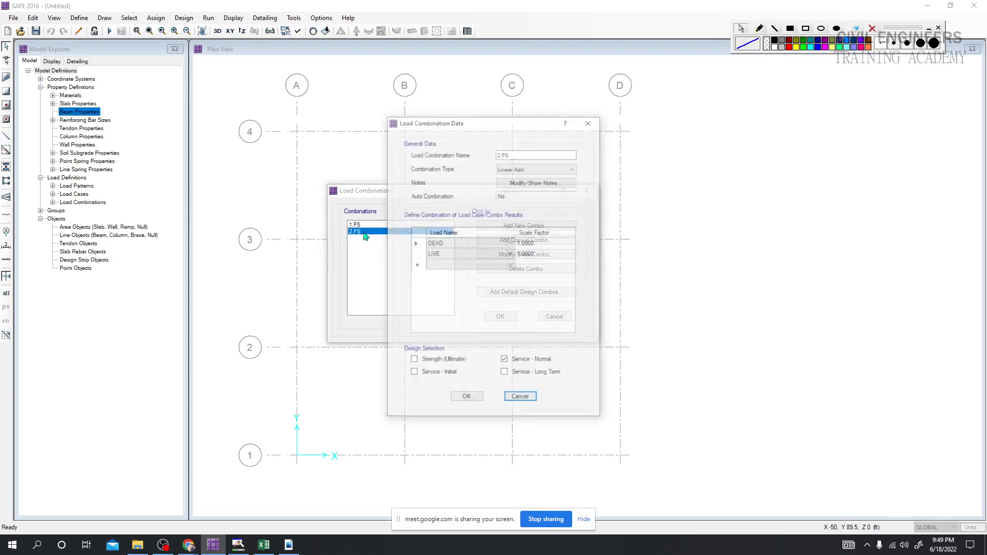
left_click_drag(514, 121, 437, 121)
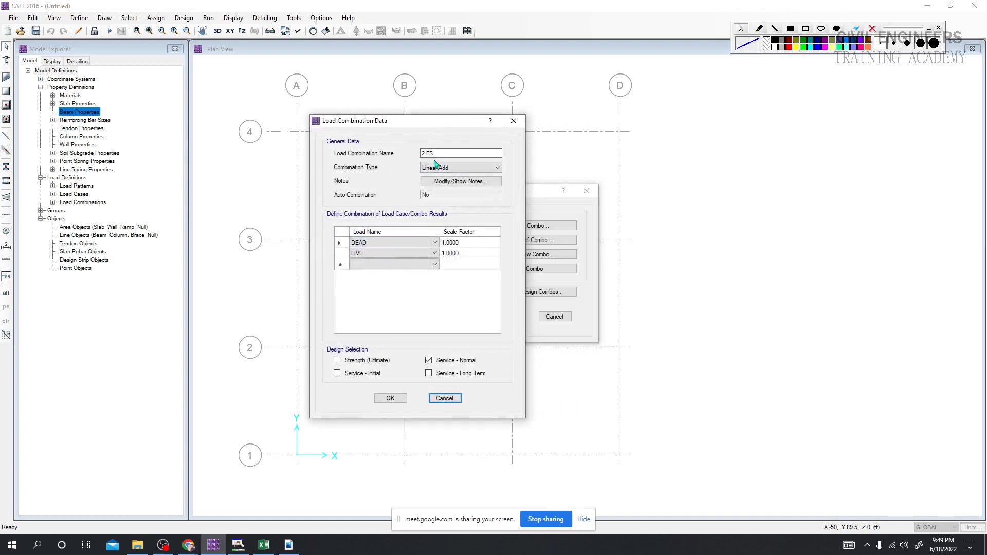
left_click(426, 266)
left_click(434, 265)
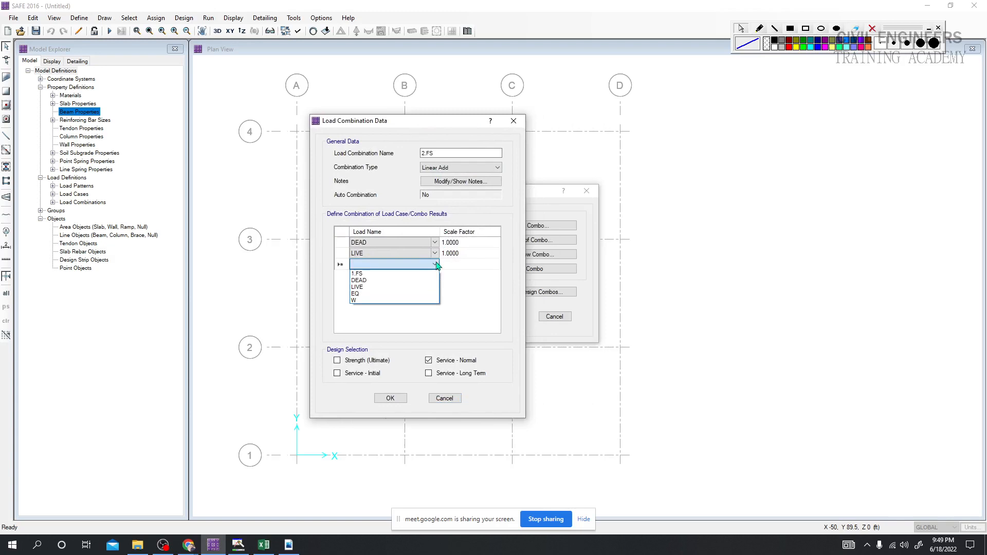
left_click(376, 296)
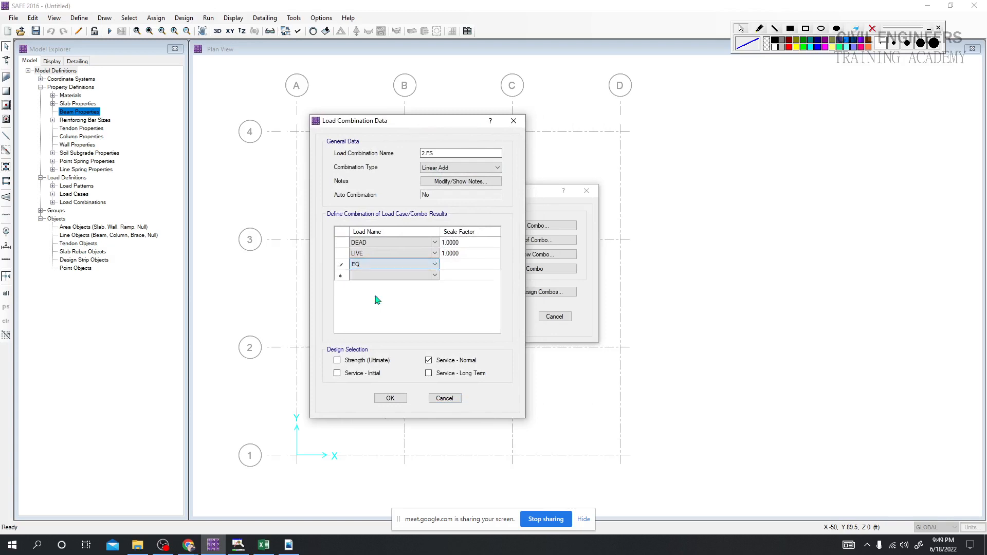
left_click(459, 266)
left_click(459, 266)
type("1")
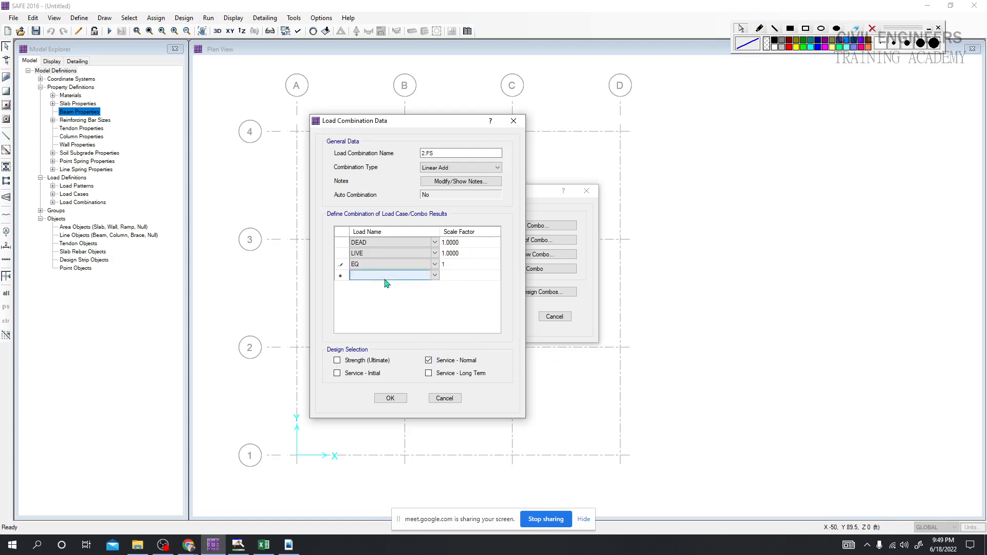
left_click(449, 152)
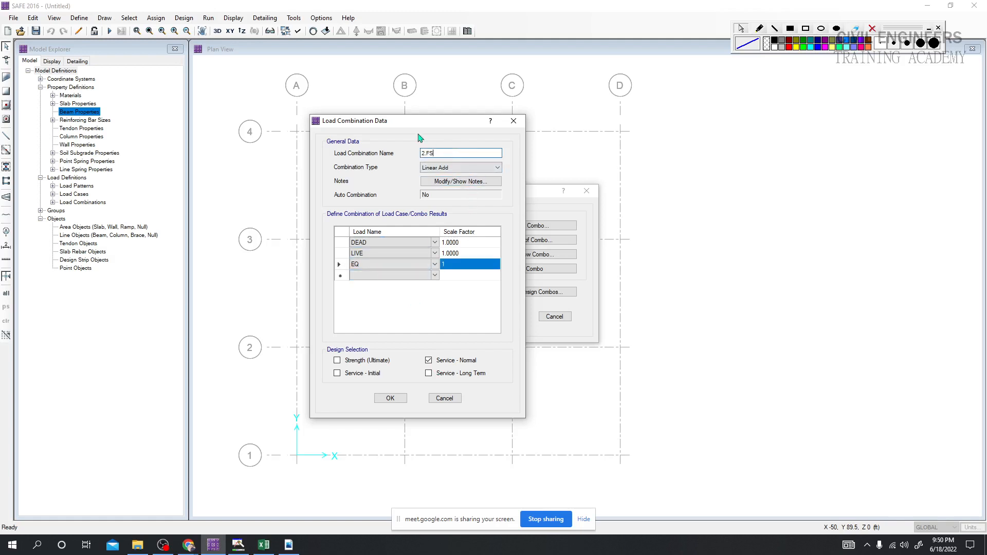
left_click(400, 402)
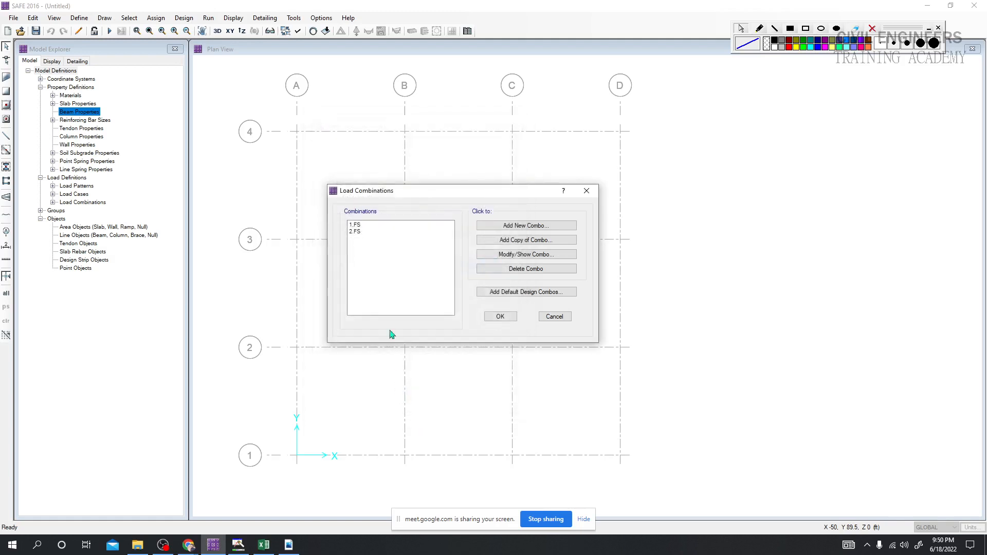
Start a copy of a load combination and name it 3.FS.
left_click(519, 243)
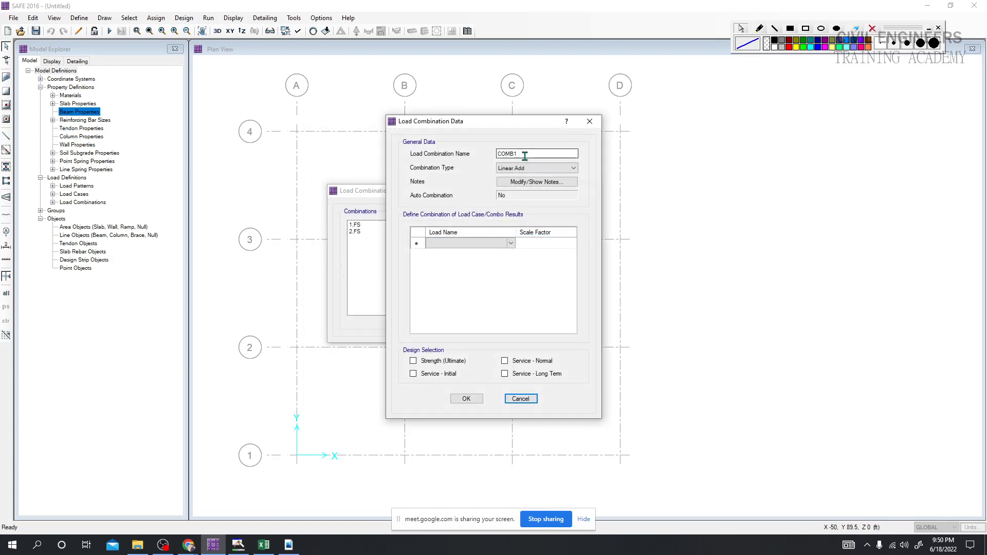
left_click_drag(526, 155, 465, 151)
type("1.FS")
left_click_drag(503, 154, 495, 154)
left_click(497, 154)
Add the DEAD and LIVE loads to combination 3.FS with a scale factor of 1 each.
left_click(508, 244)
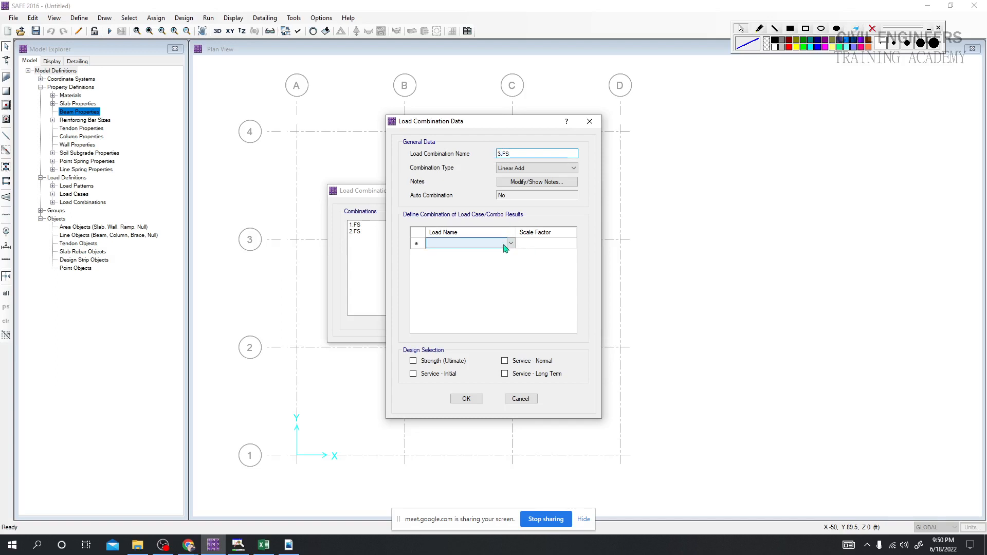
left_click(509, 244)
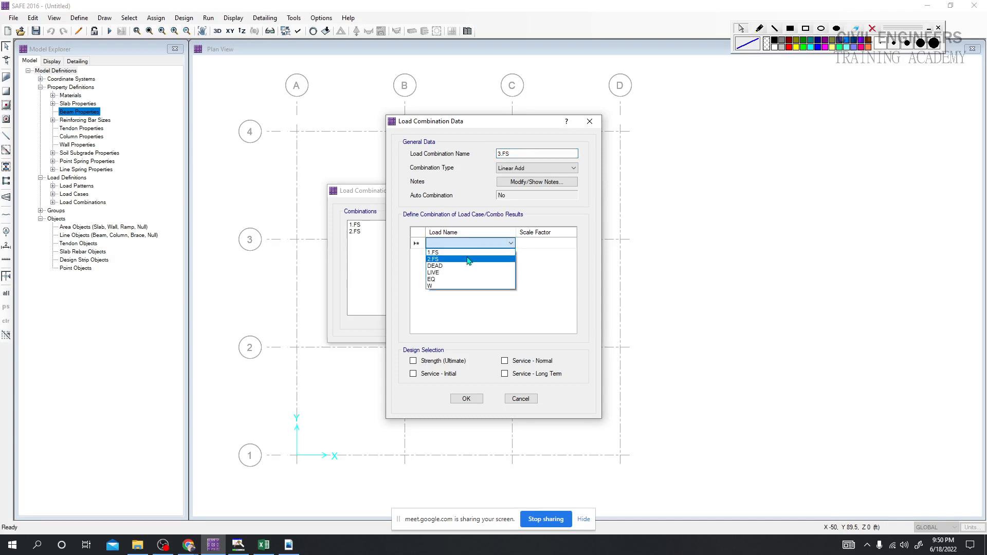
left_click(456, 266)
left_click(509, 256)
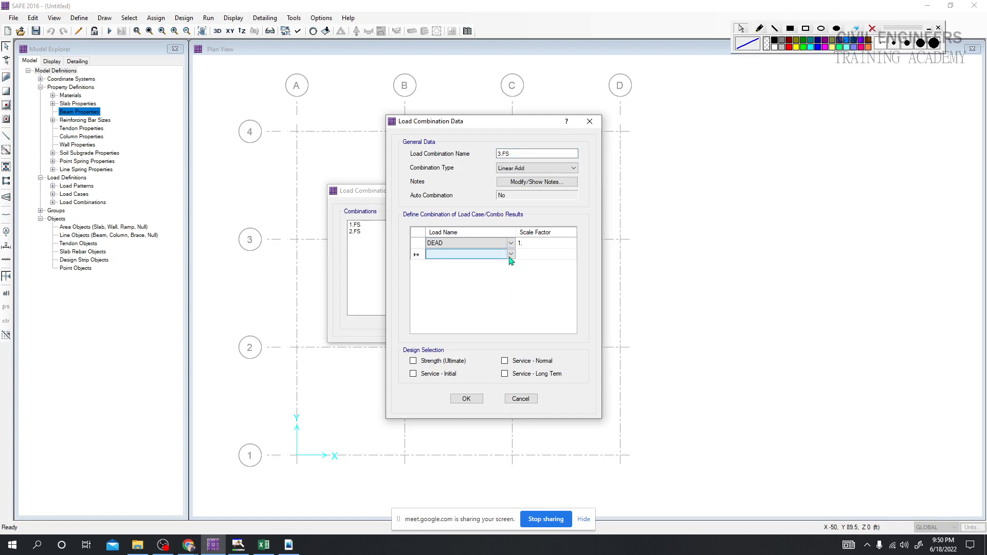
left_click(510, 257)
left_click(446, 289)
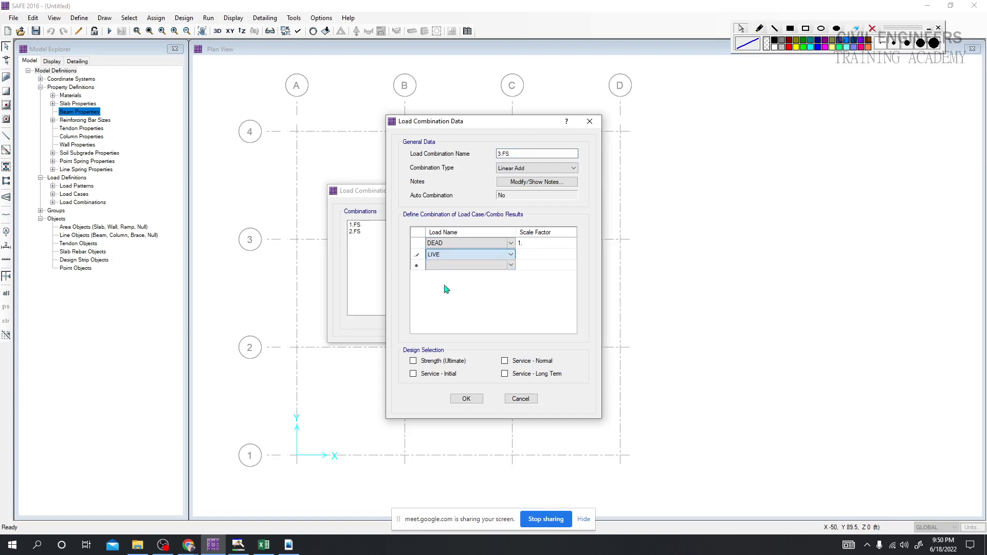
Add the EQ load with a scale factor of -1 to combination 3.FS and save the combination.
left_click(499, 267)
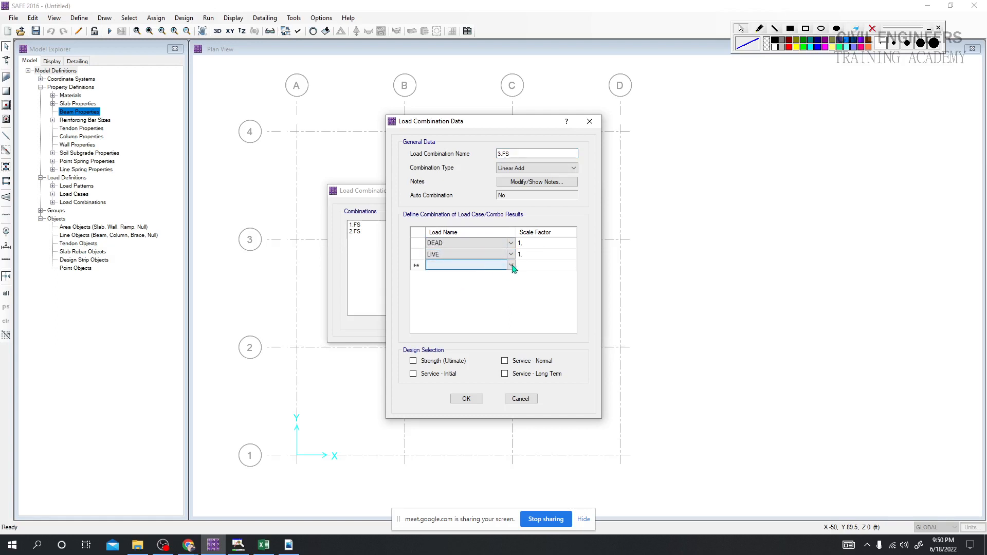
left_click(511, 266)
left_click(445, 302)
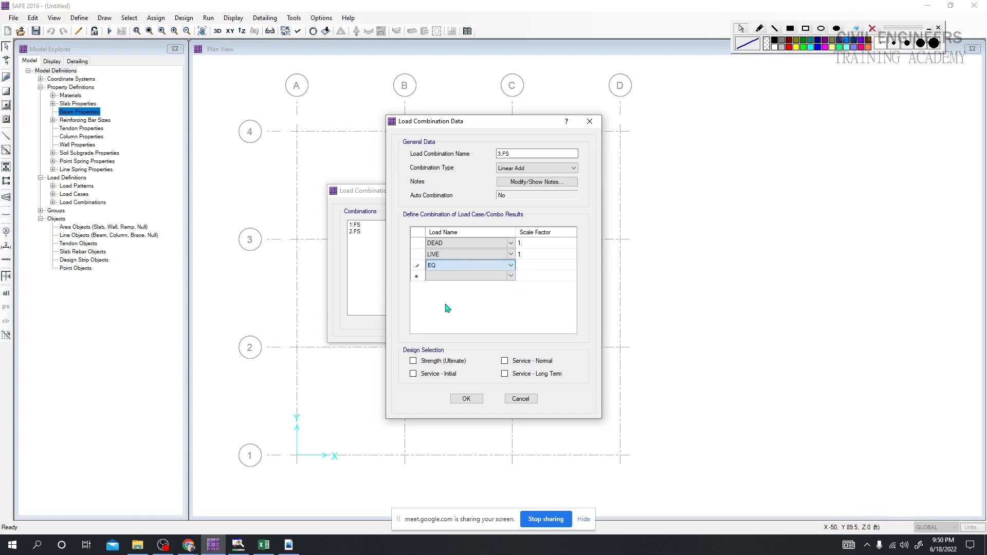
left_click(533, 266)
type("-1")
left_click(466, 399)
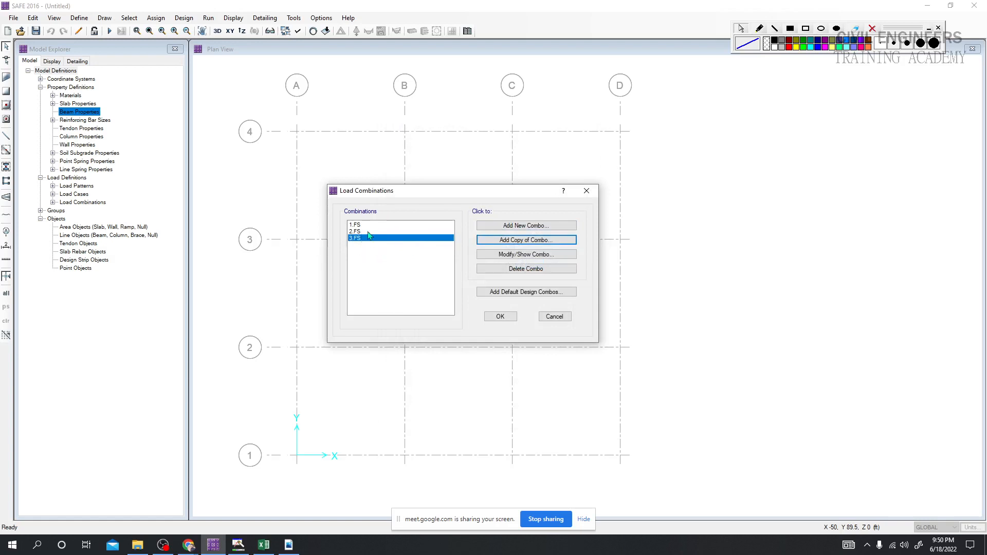
left_click(503, 240)
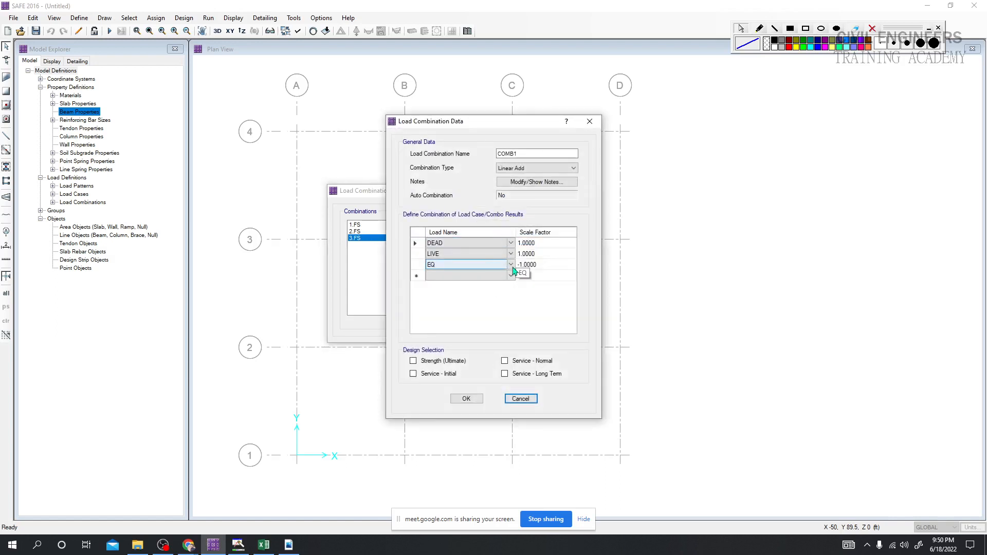
left_click_drag(489, 126, 592, 125)
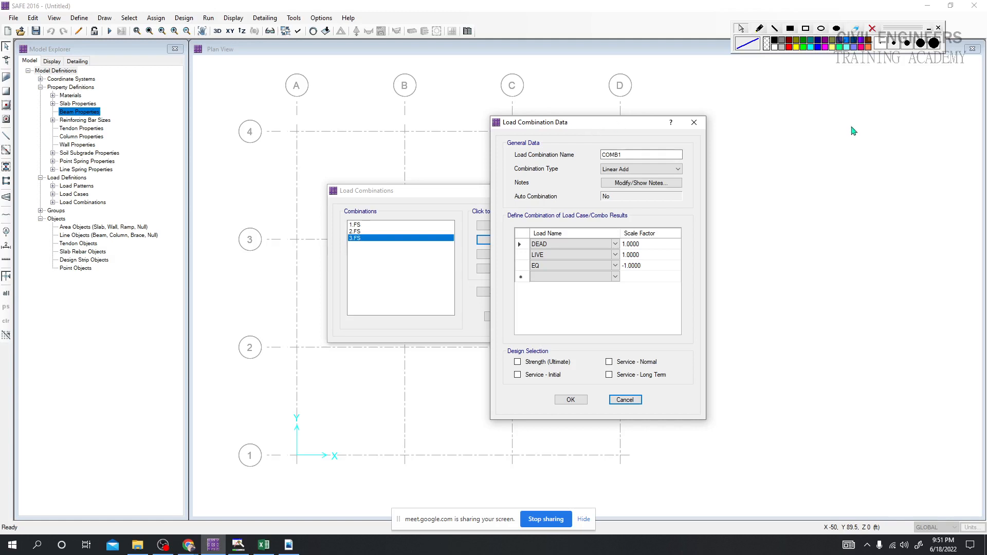
left_click(628, 401)
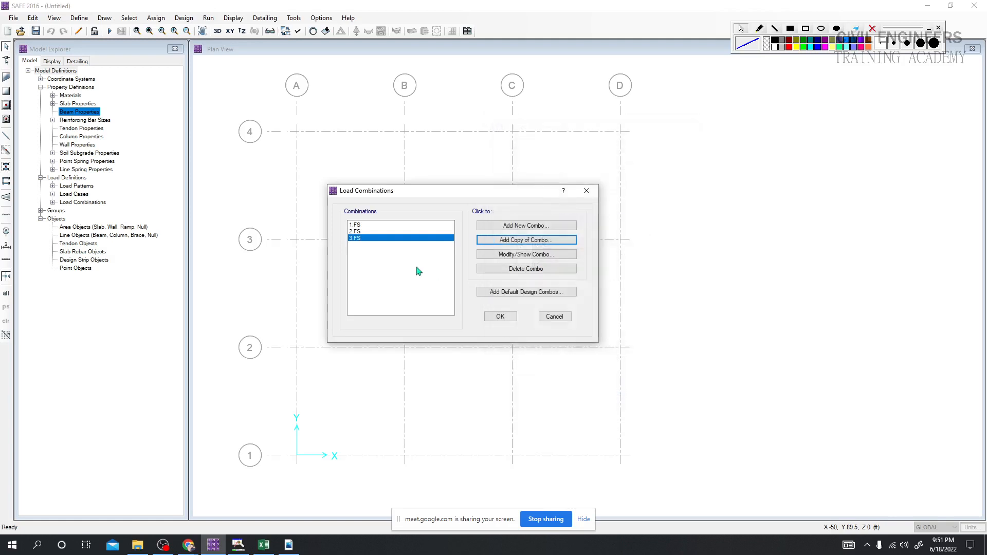
Delete load combinations 1.FS, 2.FS and 3.FS and save the emptied combination list.
left_click(369, 226)
left_click(363, 238)
left_click(365, 225)
left_click(528, 270)
left_click(527, 270)
left_click(527, 269)
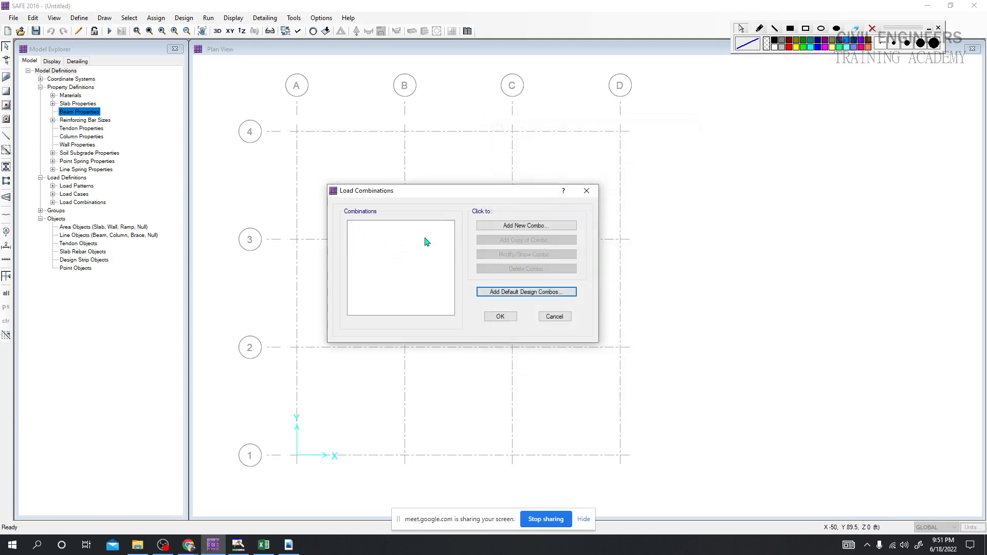
left_click(499, 317)
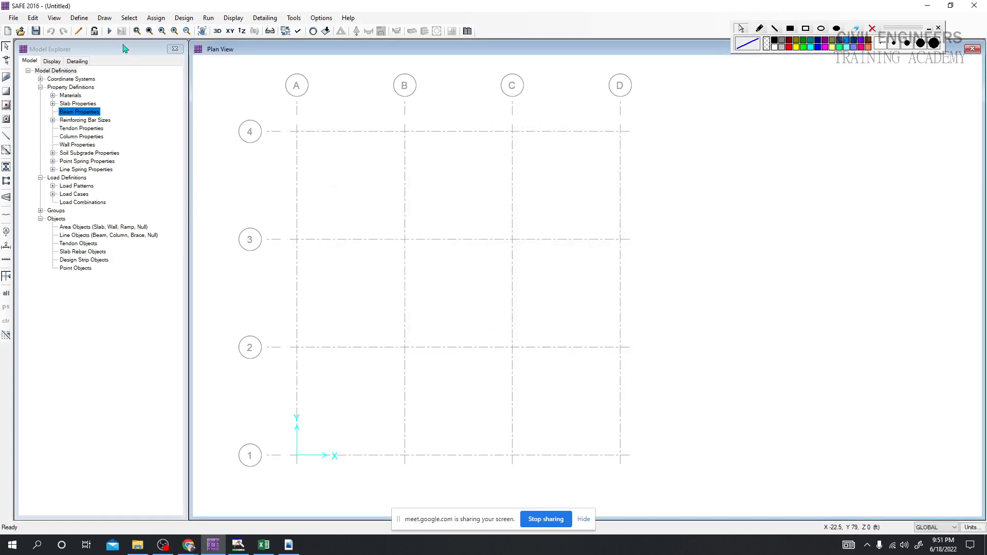
Rename the EQ load pattern as EQx in the load pattern definitions.
left_click(79, 17)
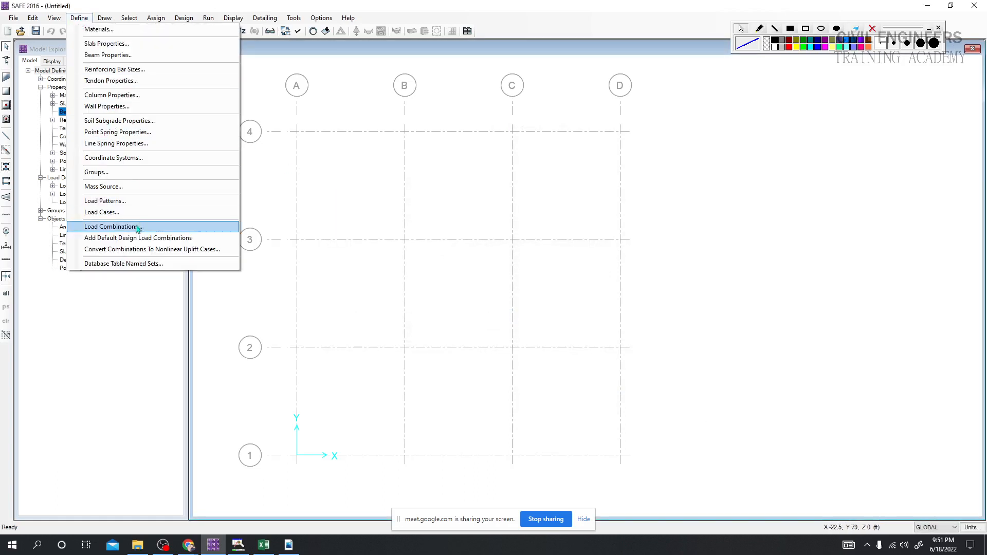
left_click(128, 201)
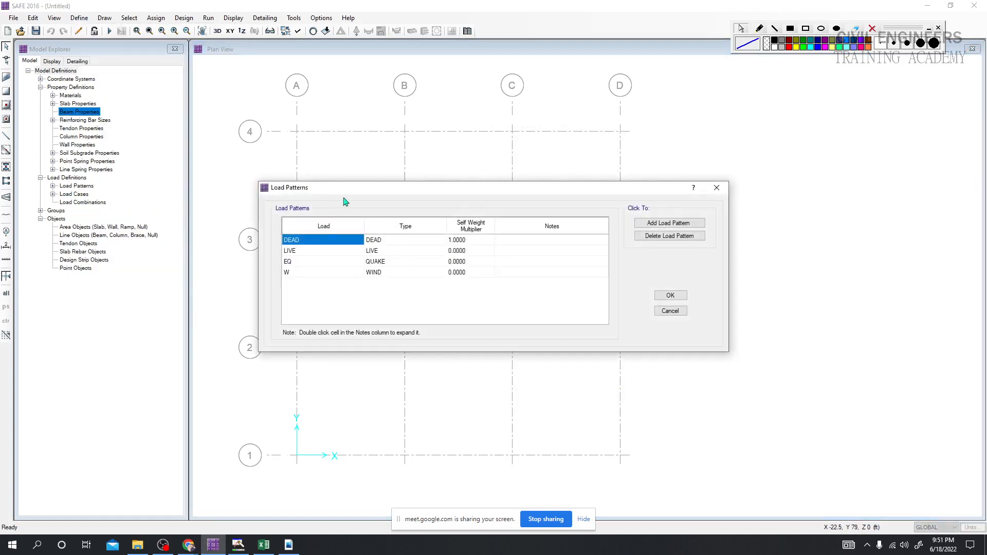
left_click_drag(343, 198, 320, 192)
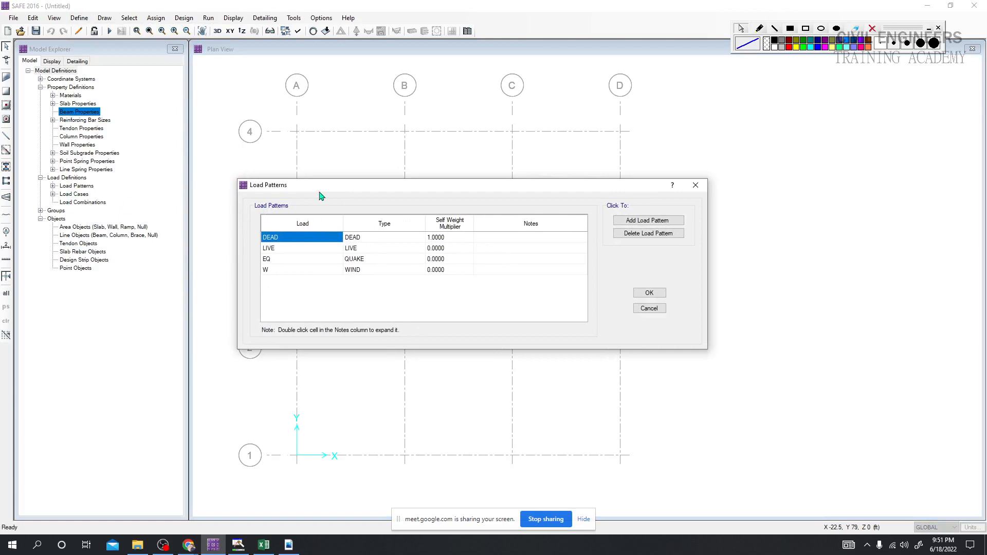
left_click(279, 260)
left_click(295, 259)
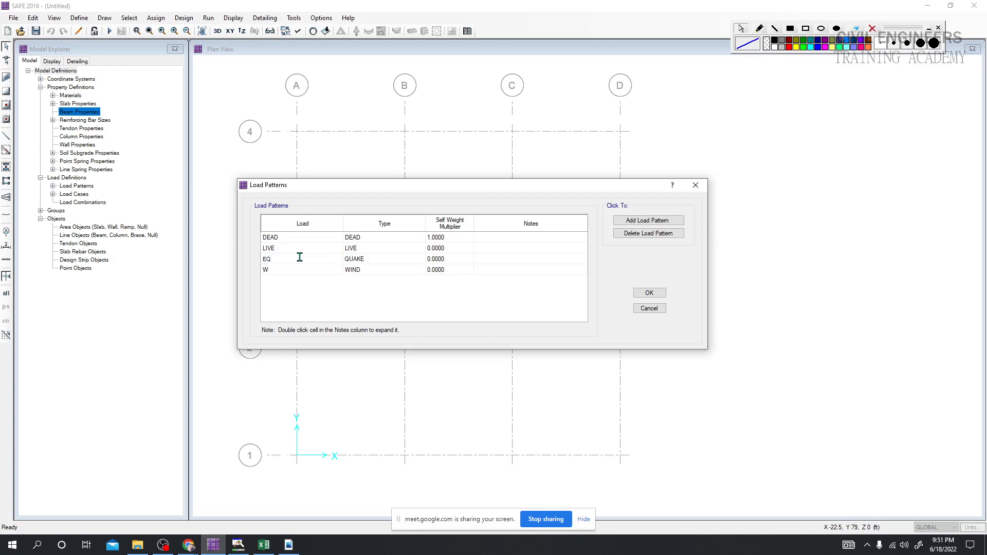
Rename the W load pattern as EQy.
left_click(298, 274)
left_click(282, 269)
left_click_drag(282, 268, 243, 271)
left_click_drag(275, 269, 234, 271)
type("EQy")
Add a load pattern named Wx of type WIND and set the EQy pattern's type to QUAKE.
left_click(660, 219)
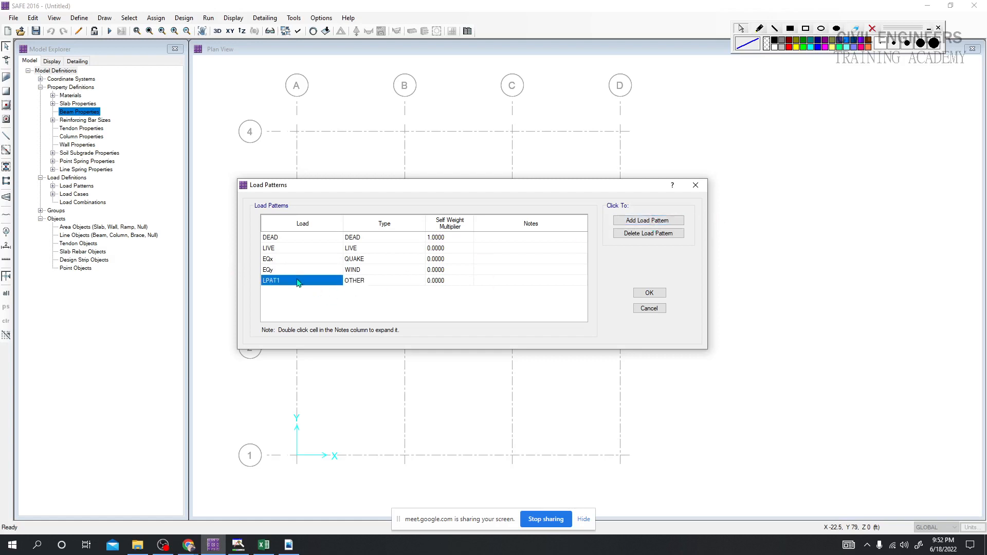
type("E")
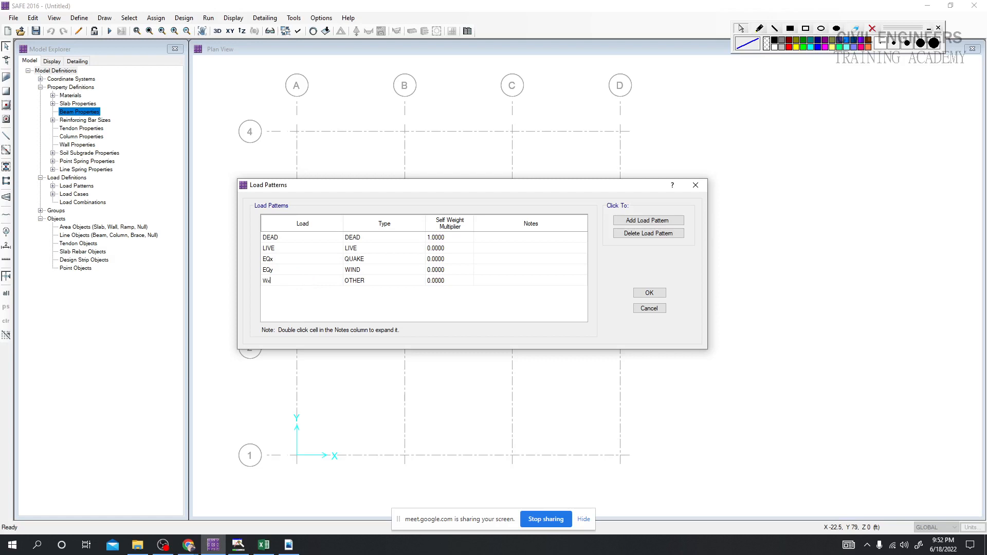
left_click(375, 281)
left_click(403, 280)
left_click(419, 271)
left_click(419, 270)
left_click(367, 324)
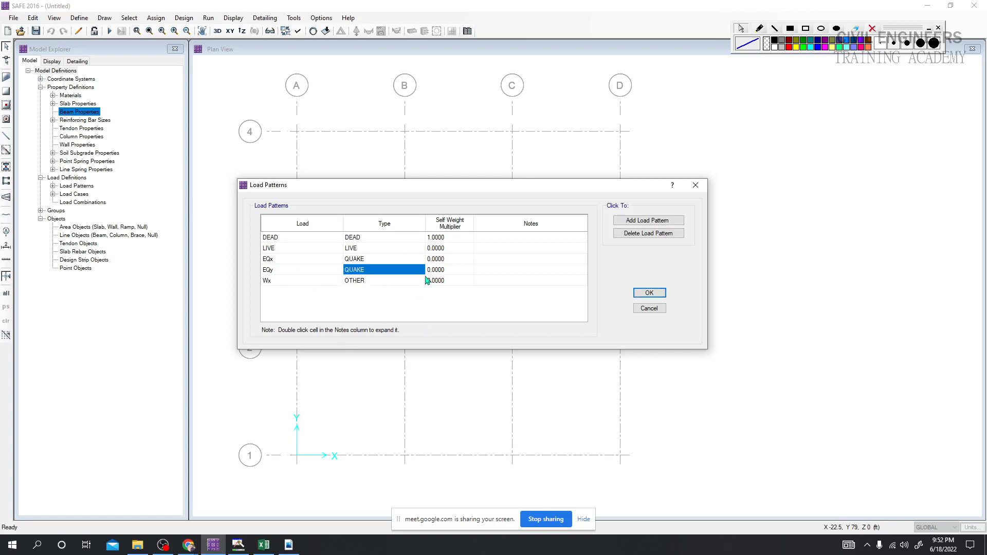
left_click(425, 281)
left_click(421, 280)
left_click(367, 340)
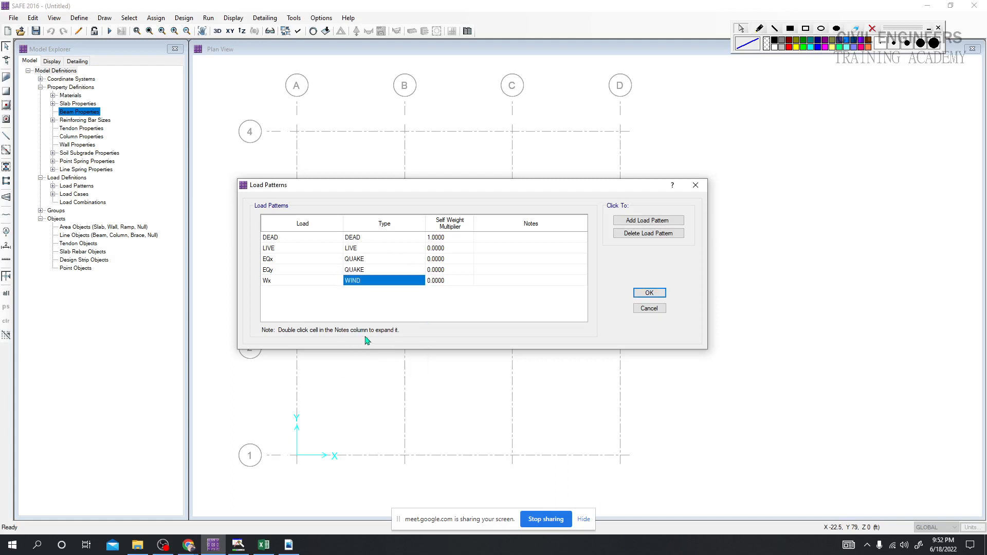
Add a load pattern named Wy of type QUAKE and save the load pattern list.
left_click(648, 220)
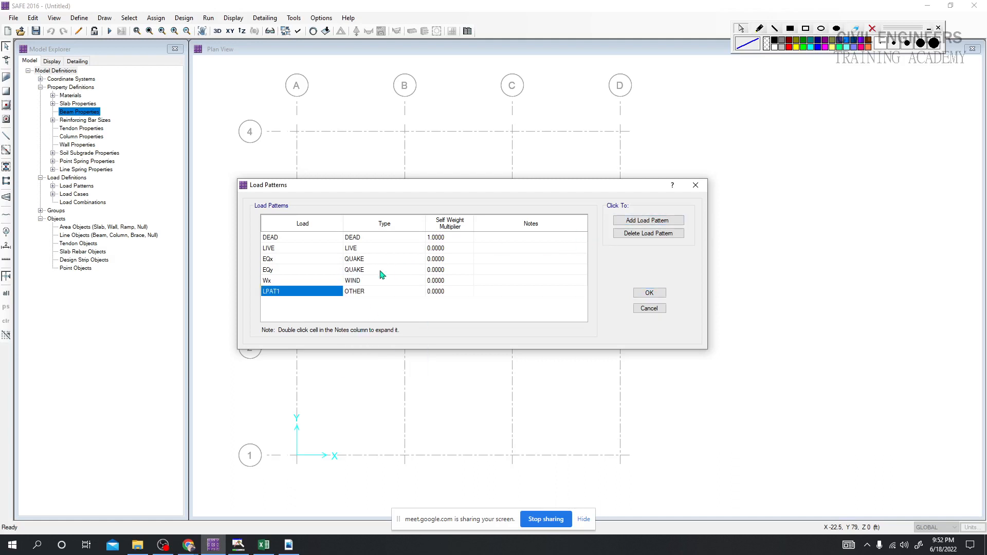
left_click(323, 295)
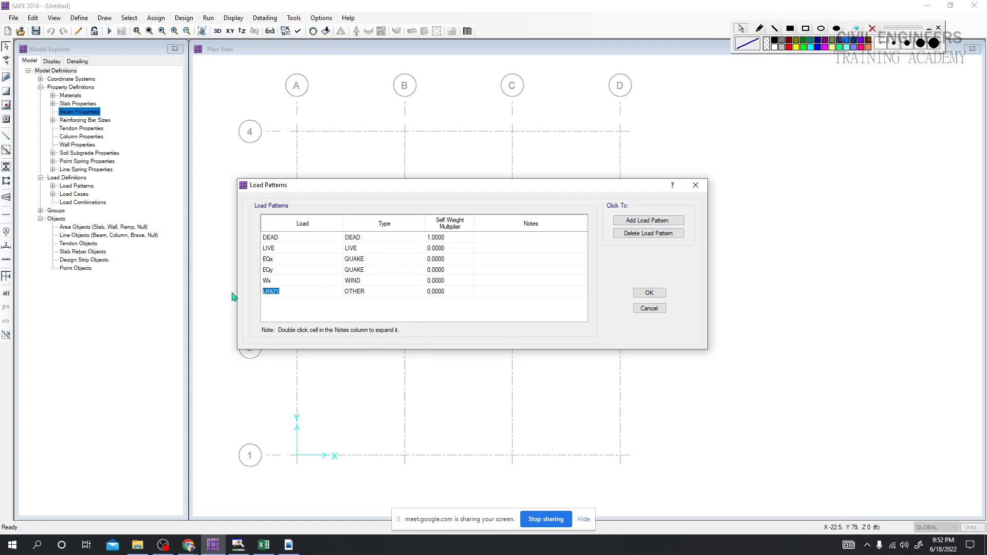
type("Wy")
left_click(363, 291)
left_click(420, 291)
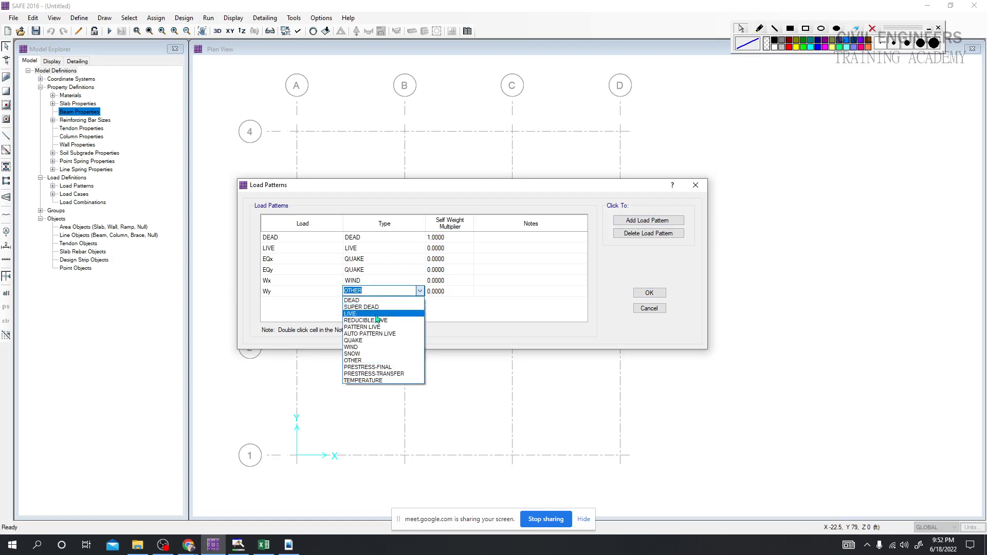
left_click(362, 340)
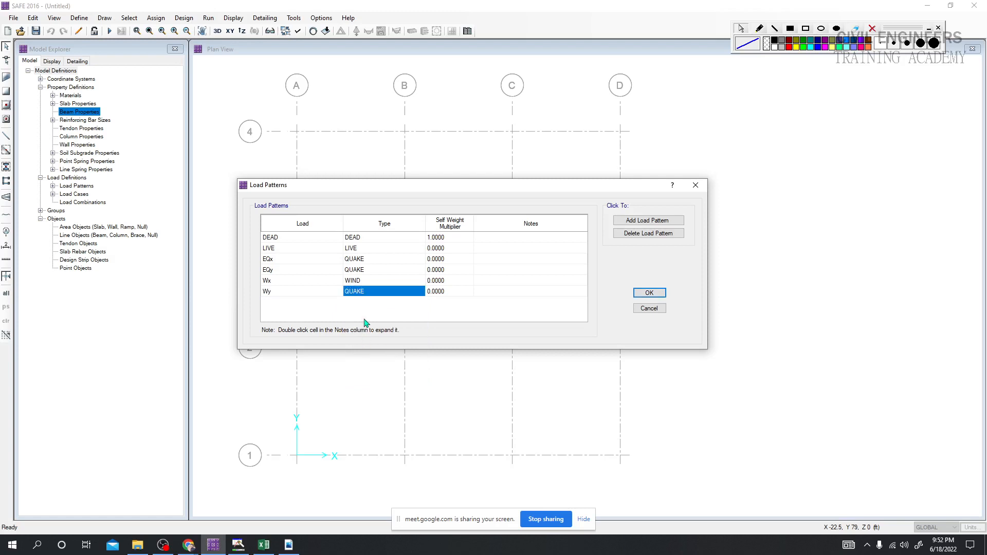
left_click(649, 292)
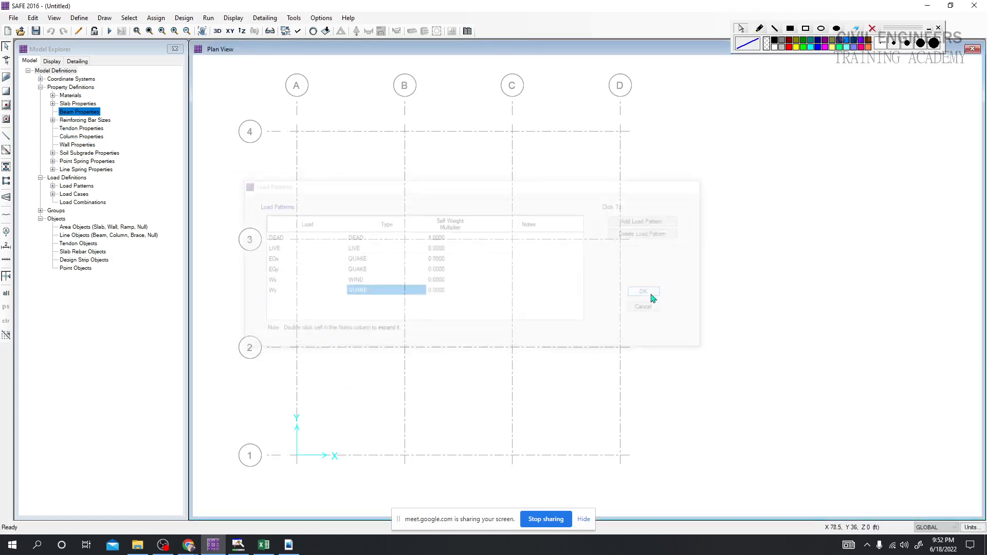
left_click(54, 18)
left_click(92, 276)
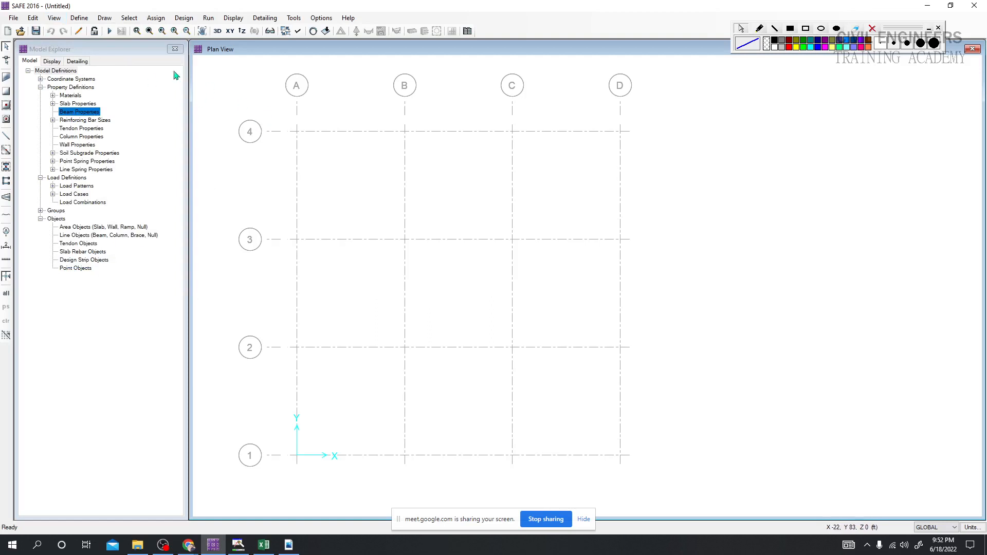
left_click(77, 19)
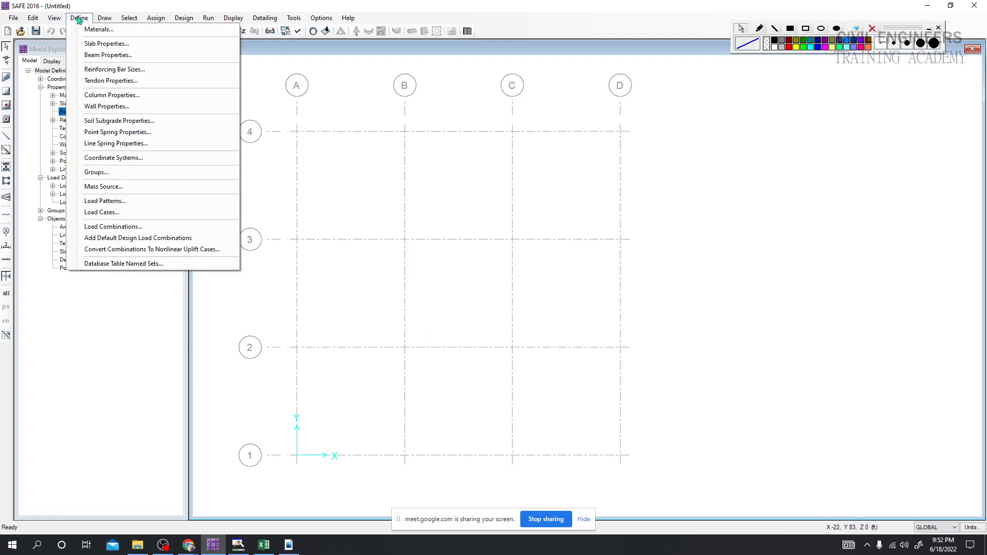
left_click(128, 226)
left_click(542, 322)
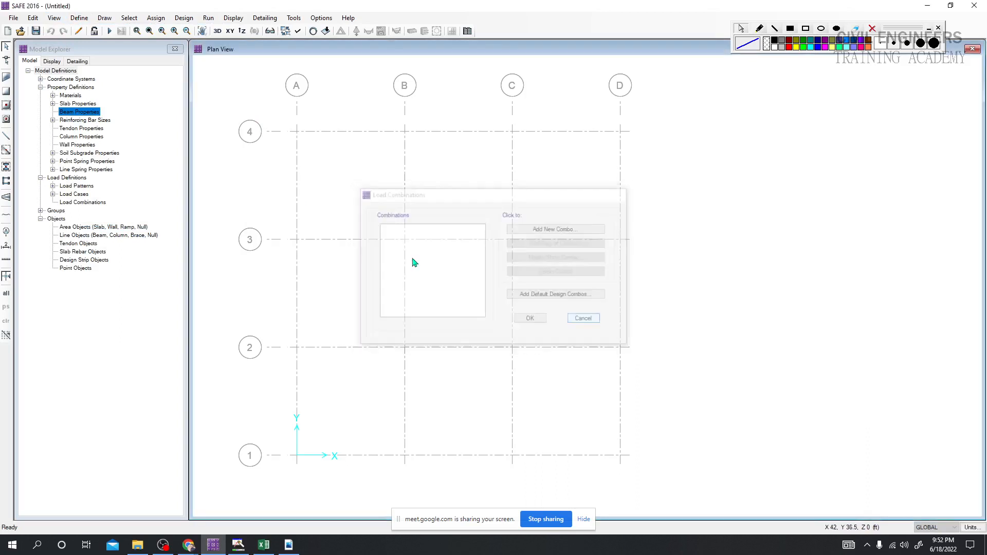
Rename the EQ load case as EQx in the load case definitions.
left_click(79, 18)
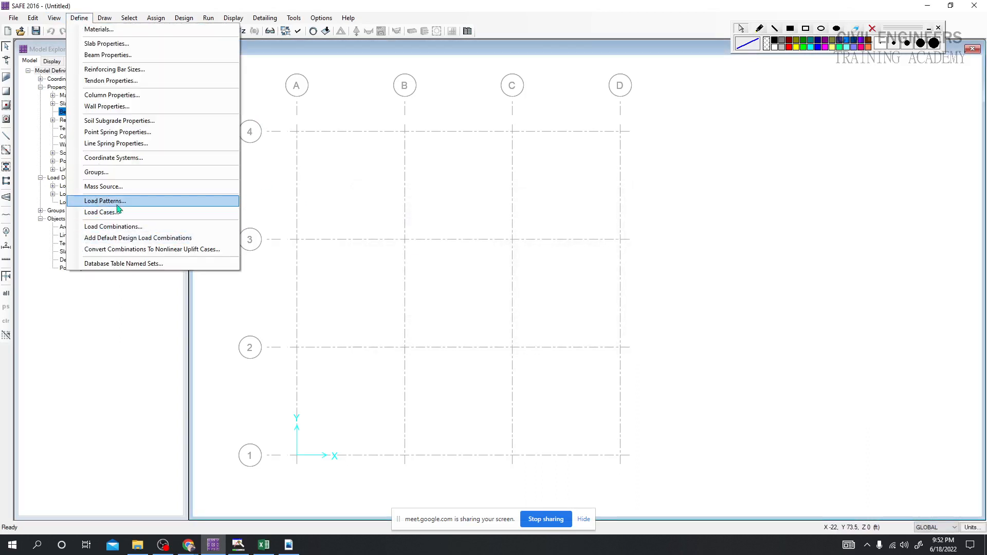
left_click(101, 212)
left_click(390, 270)
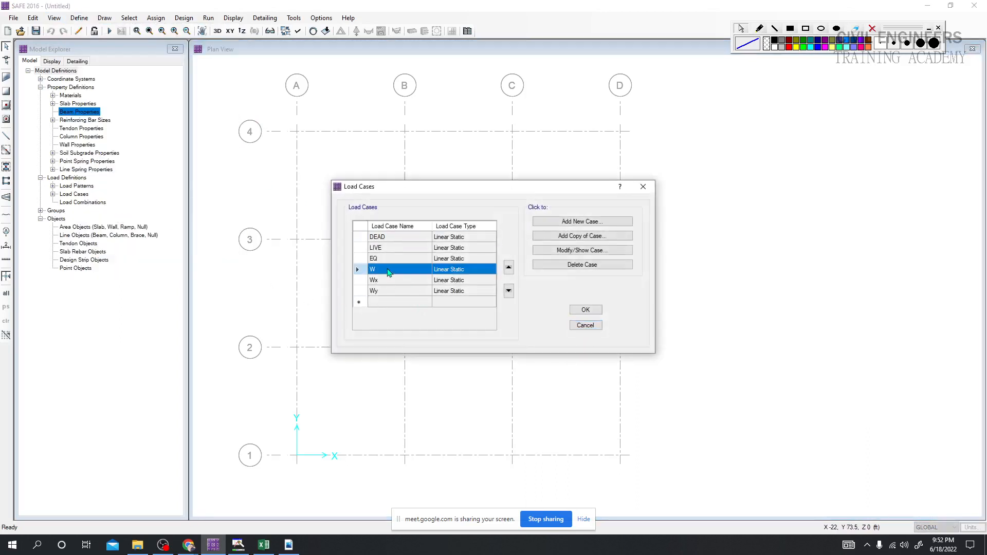
left_click(384, 281)
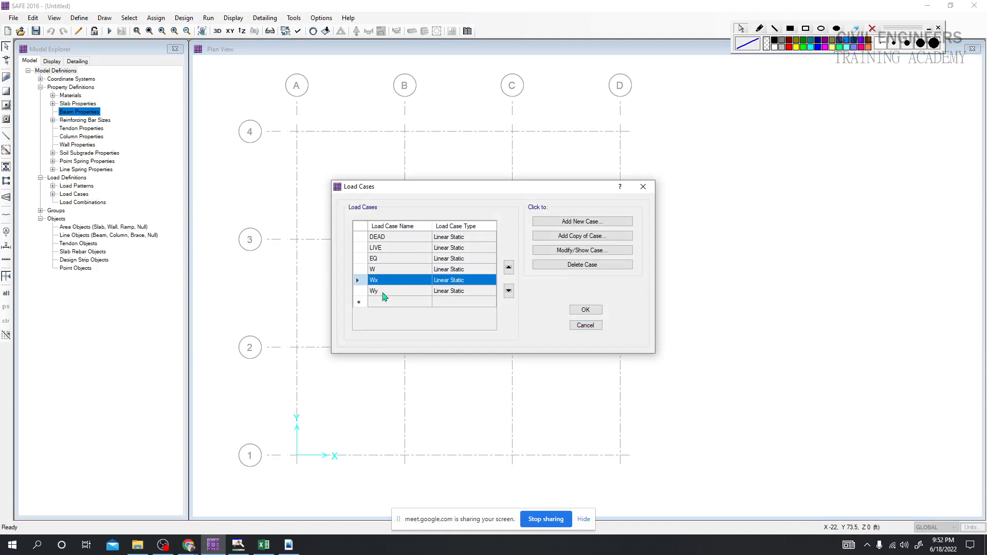
left_click(383, 293)
left_click(385, 261)
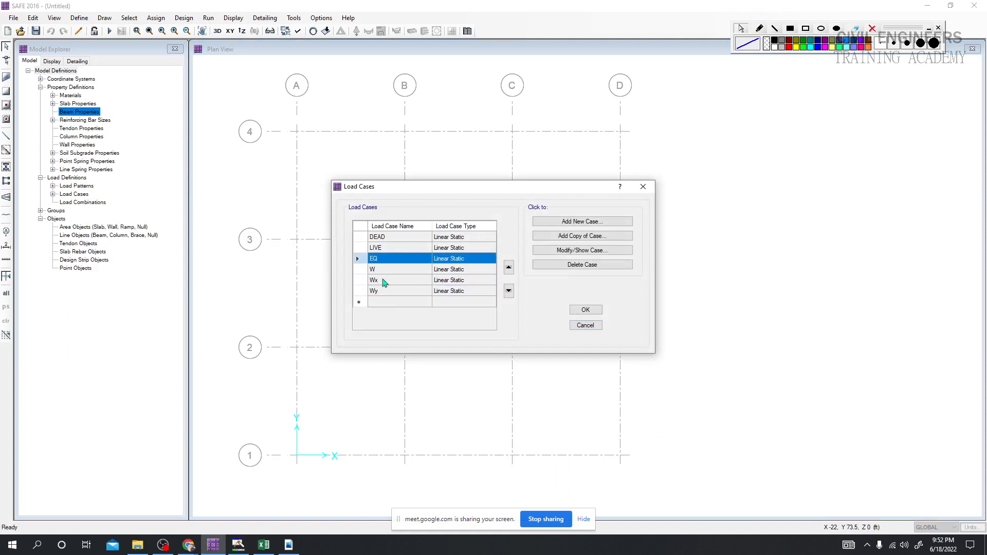
left_click(383, 282)
left_click(384, 293)
left_click(389, 263)
double_click(389, 262)
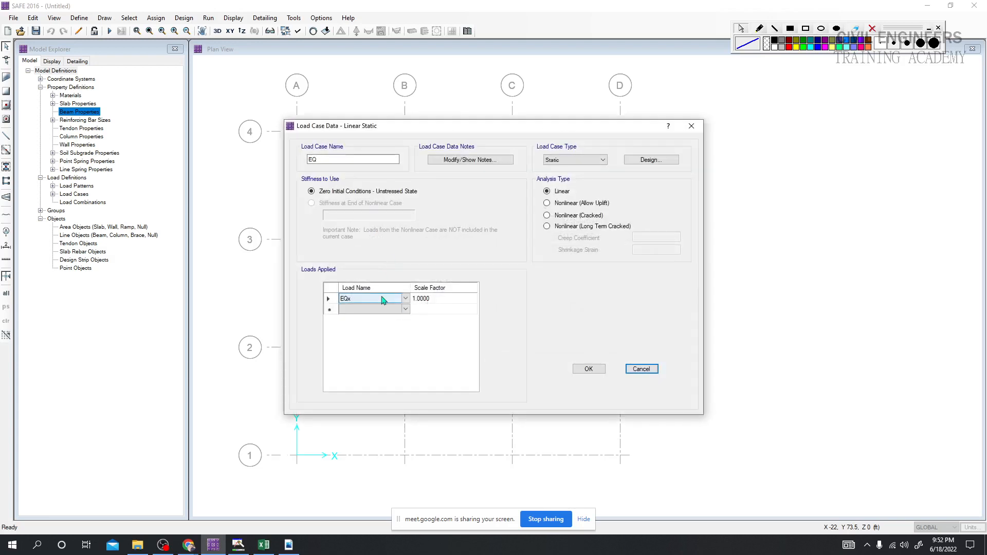
left_click(326, 159)
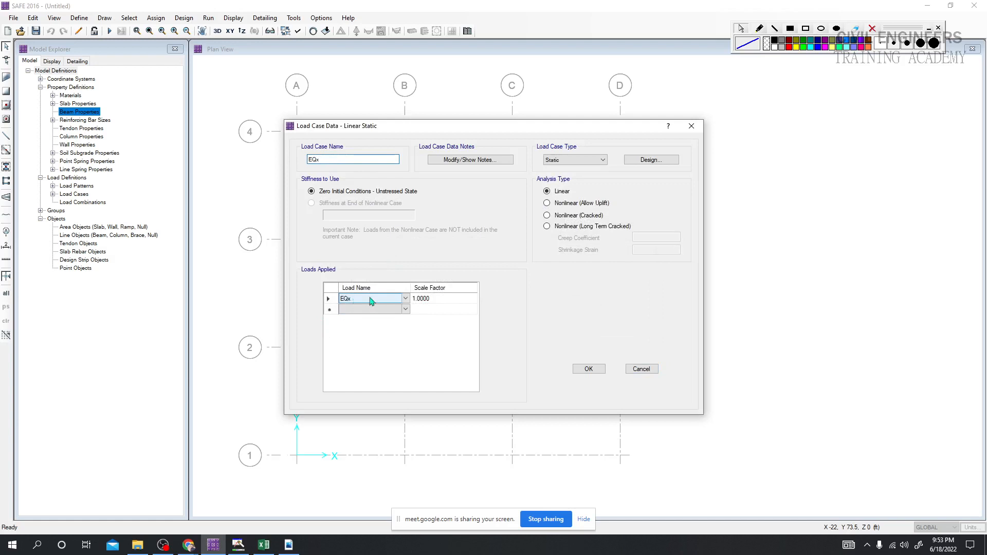
left_click(586, 368)
Rename the W load case as EQy.
left_click(397, 270)
double_click(396, 270)
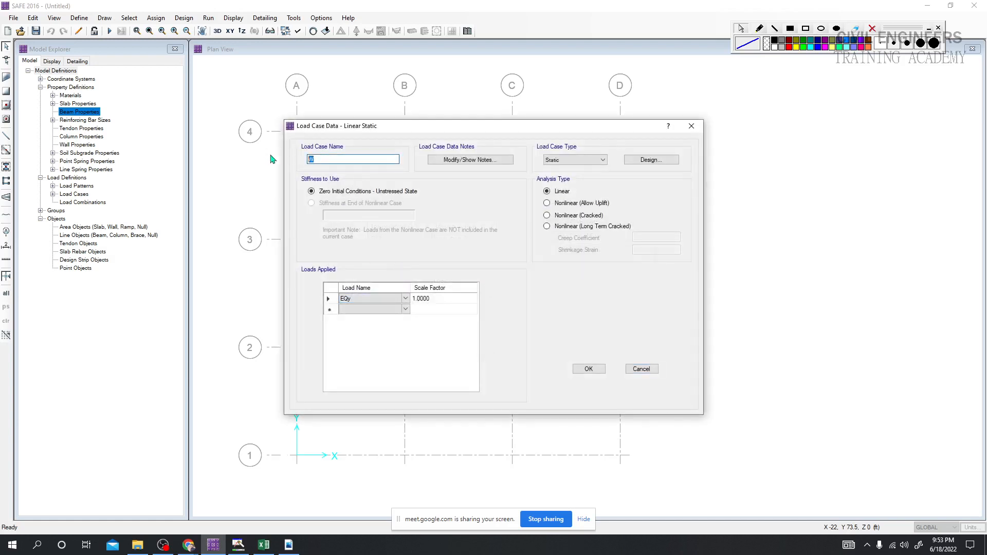
type("EQy")
left_click(573, 369)
Check the data of the Wx and Wy load cases and save the load case list.
left_click(390, 282)
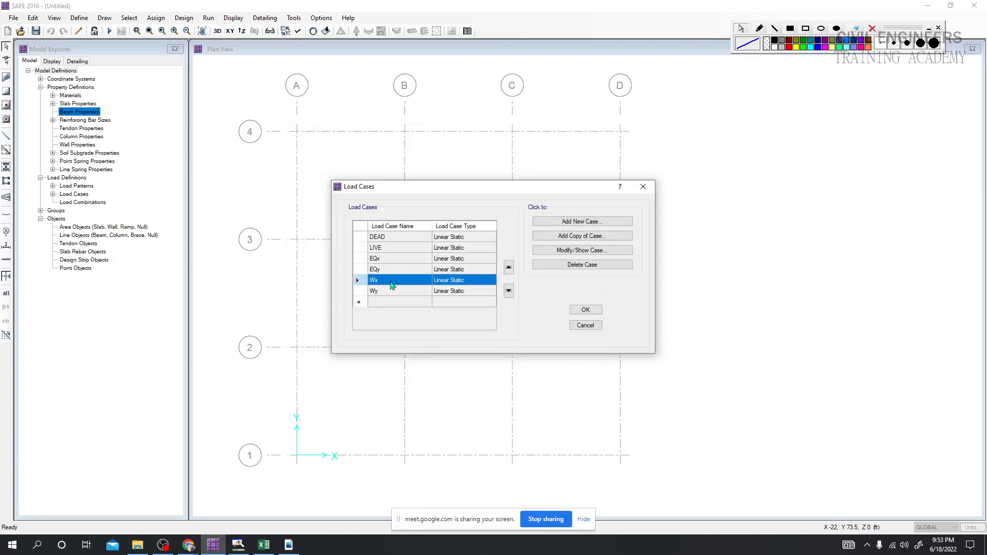
double_click(391, 282)
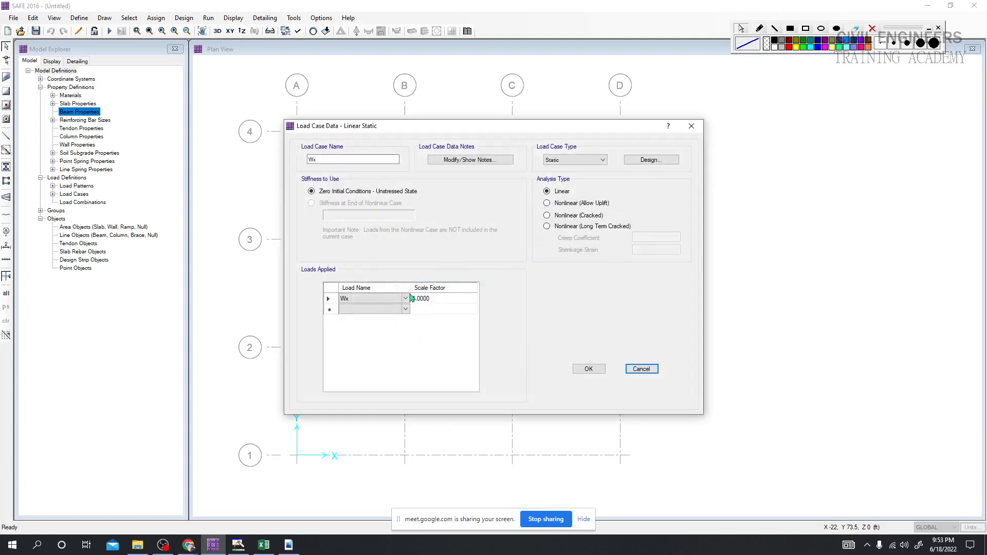
left_click(586, 370)
double_click(385, 291)
left_click(589, 369)
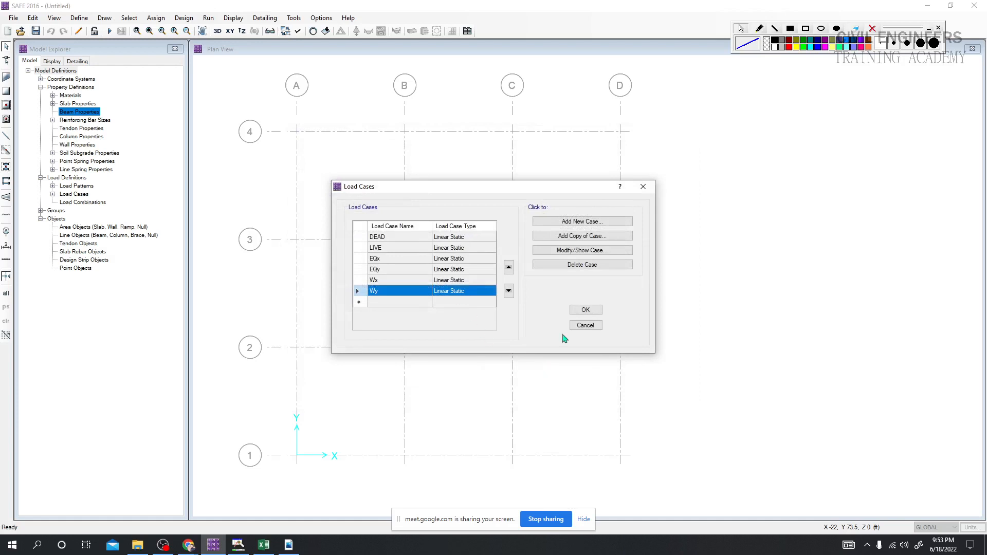
left_click(586, 309)
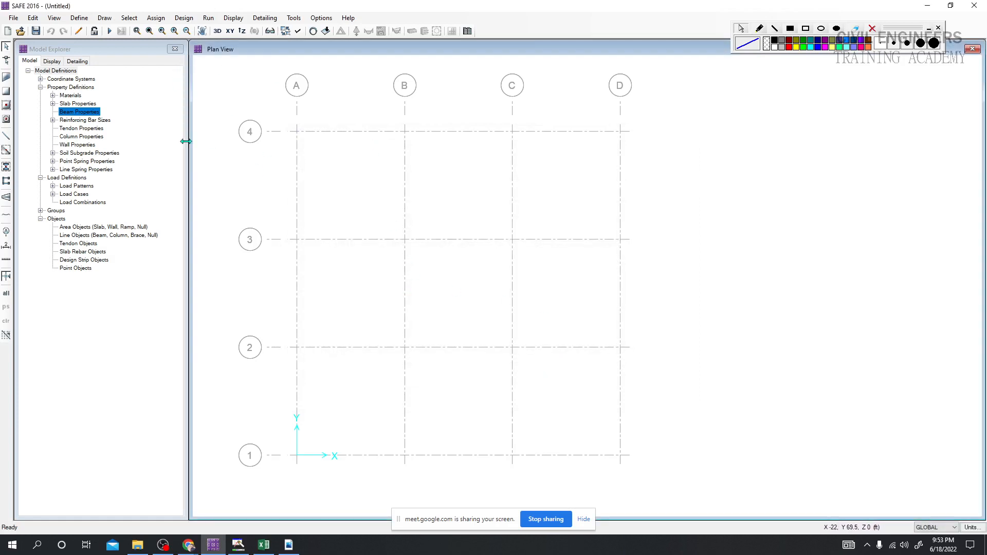
Add a linear-add load combination of DEAD and LIVE, each with scale factor 1, selected for Service - Normal design.
left_click(79, 18)
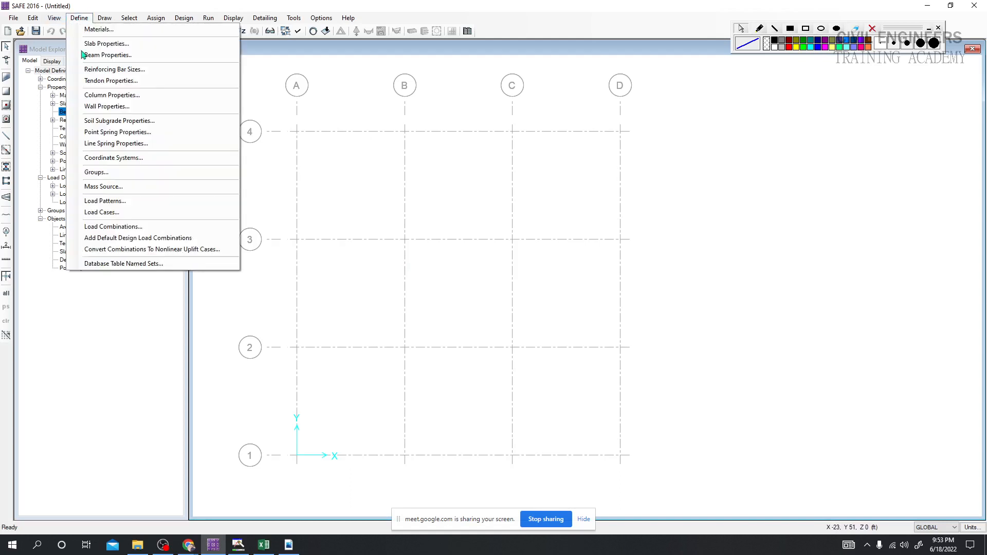
left_click(133, 227)
left_click_drag(423, 195, 364, 190)
left_click(472, 230)
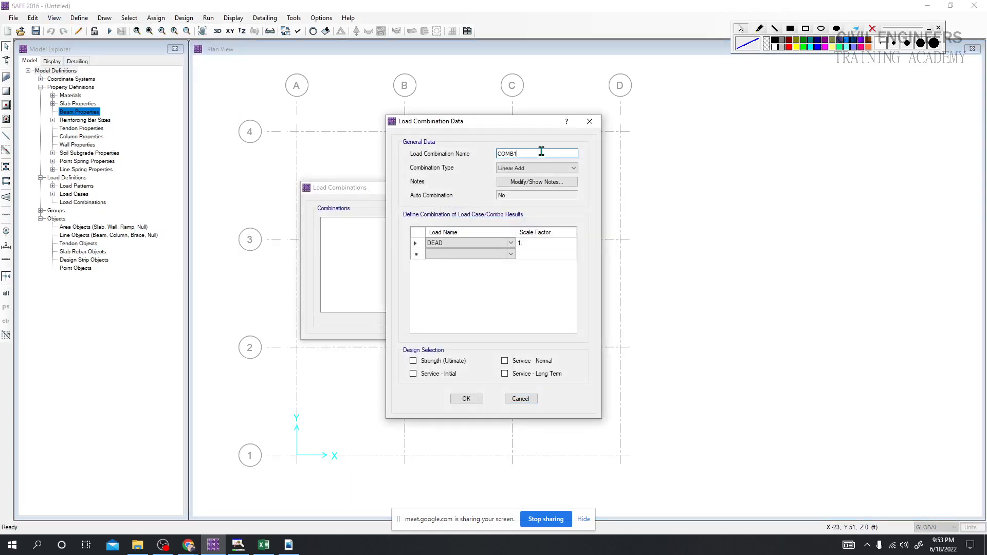
left_click(512, 255)
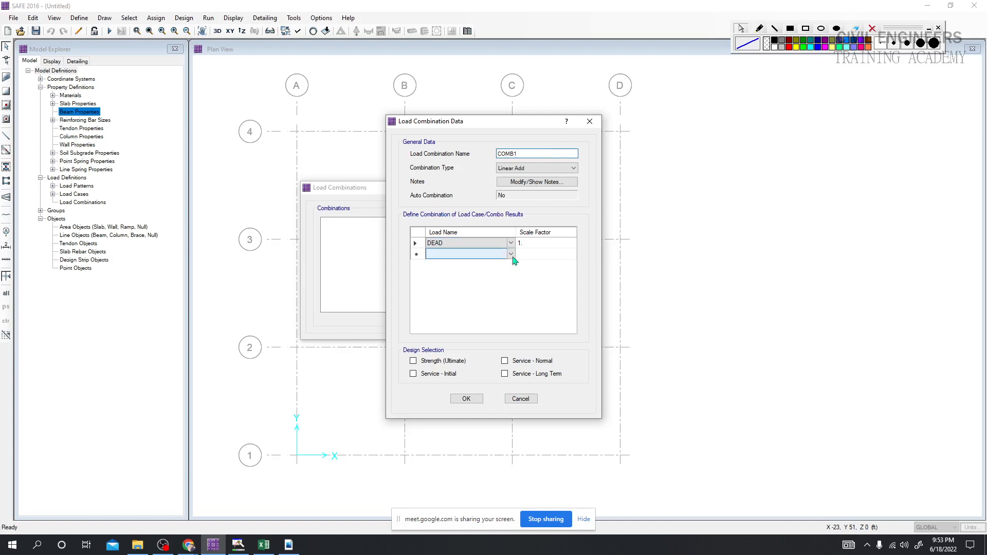
left_click(512, 254)
left_click(460, 272)
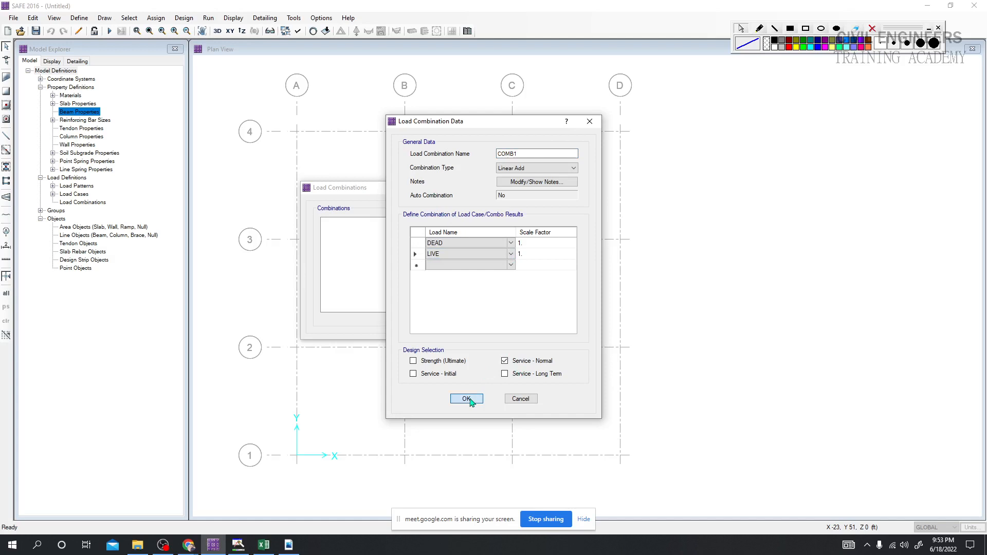
left_click(467, 399)
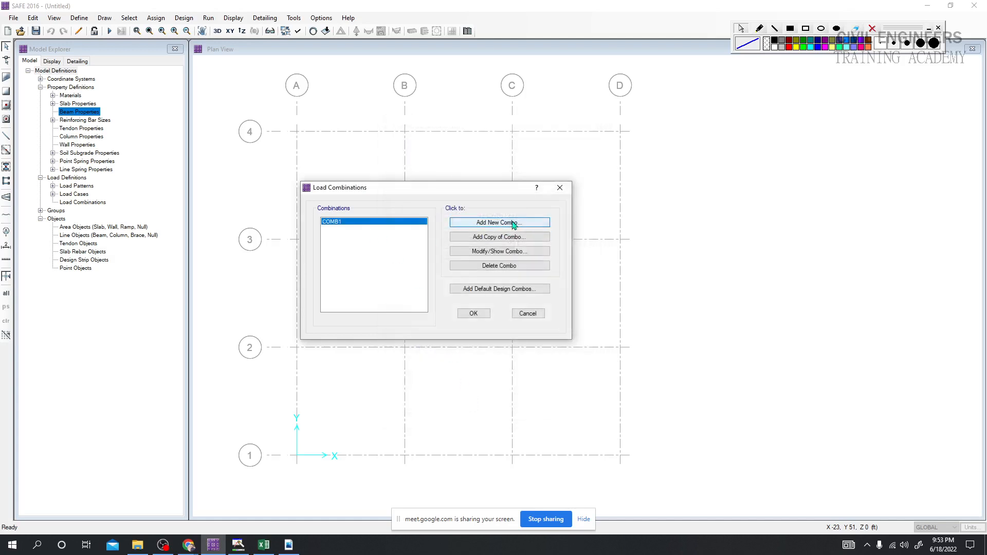
Add a second load combination of DEAD, LIVE and EQx, each with scale factor 1, selected for Service - Normal design.
left_click(480, 222)
left_click(507, 240)
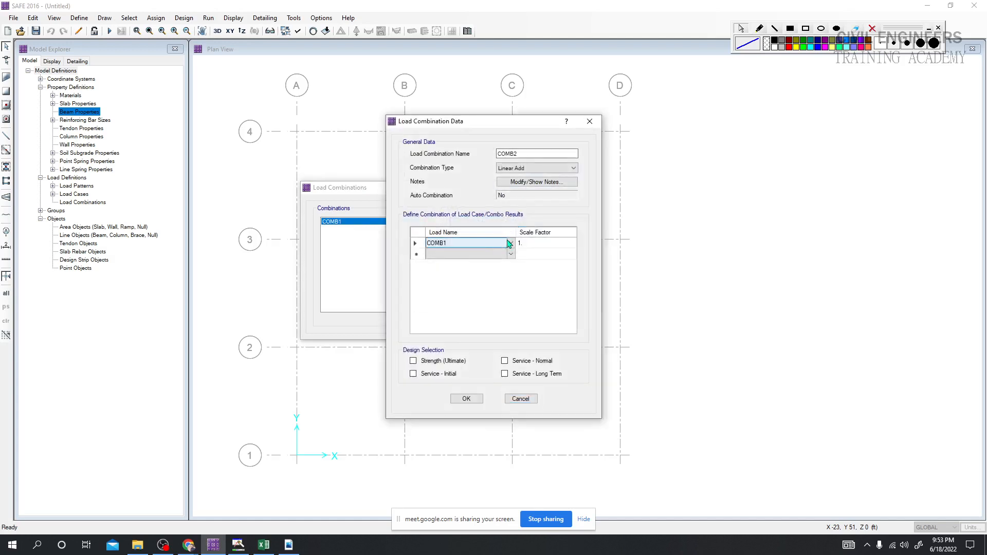
left_click(512, 243)
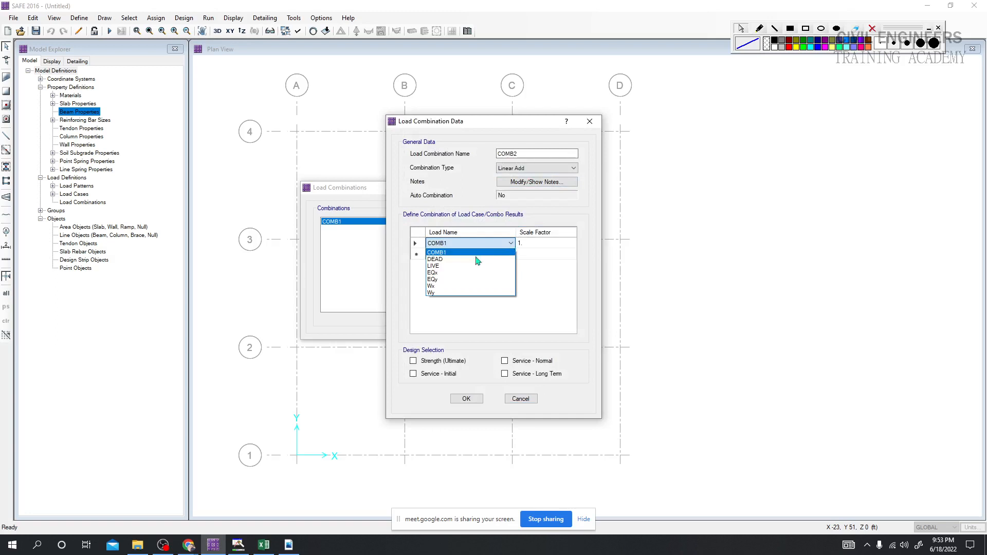
left_click(446, 260)
left_click(511, 254)
left_click(511, 254)
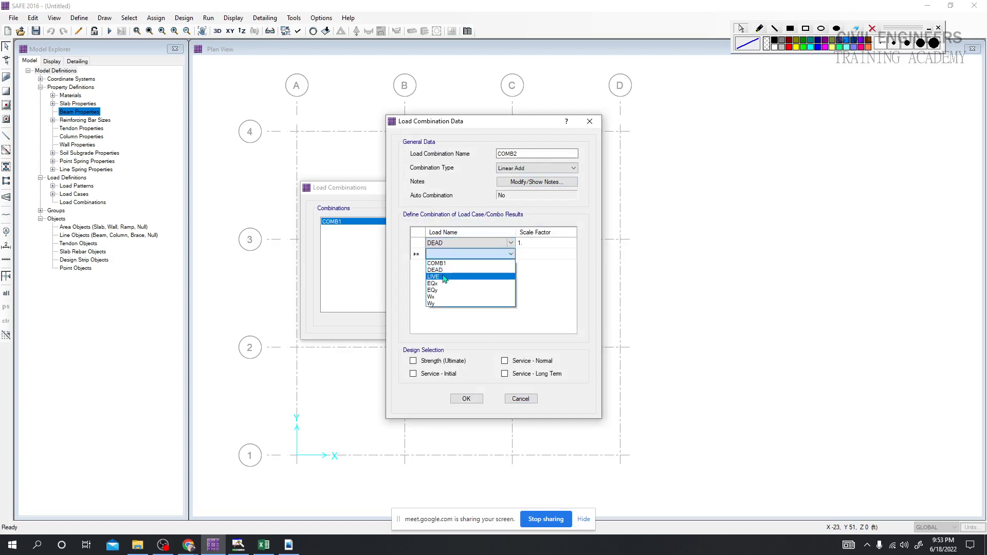
left_click(444, 277)
left_click(512, 265)
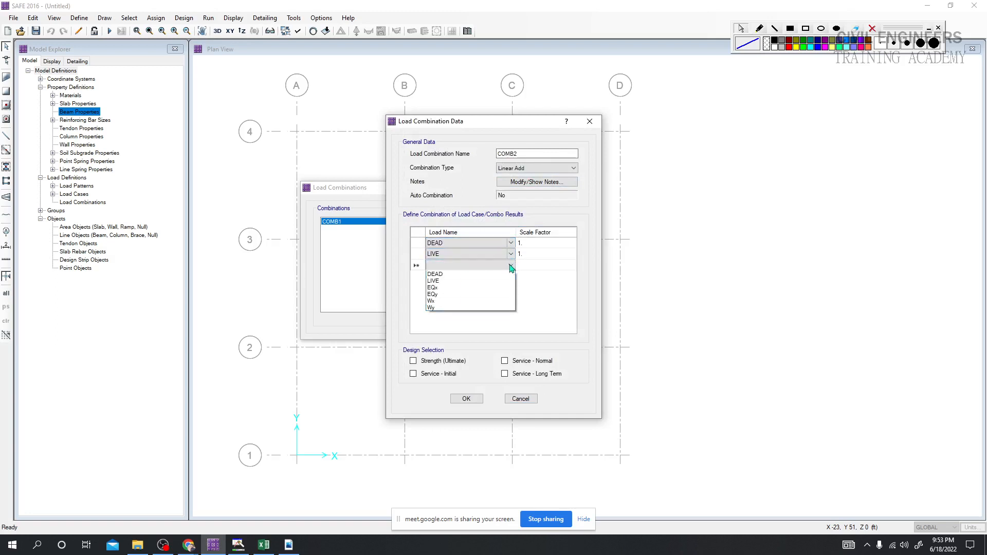
left_click(454, 301)
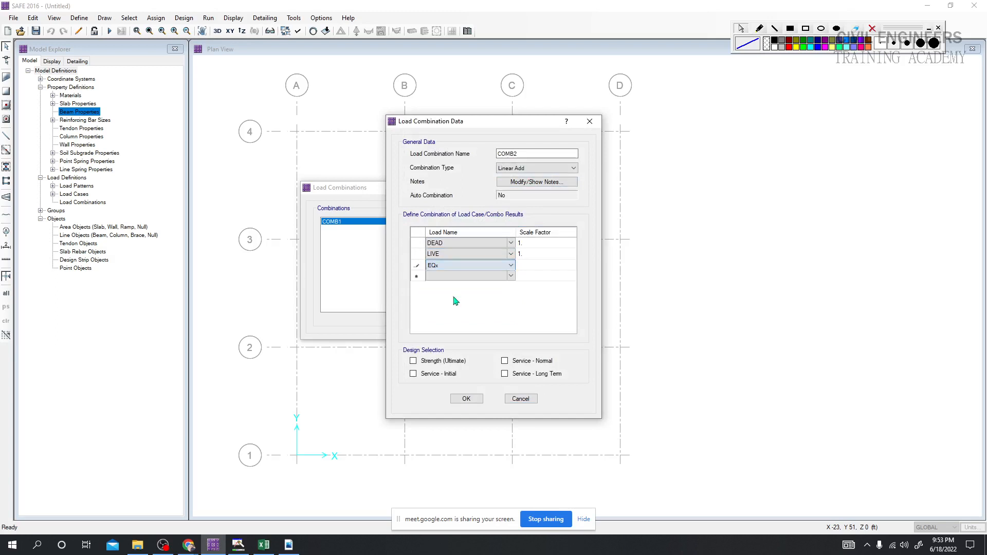
left_click(536, 267)
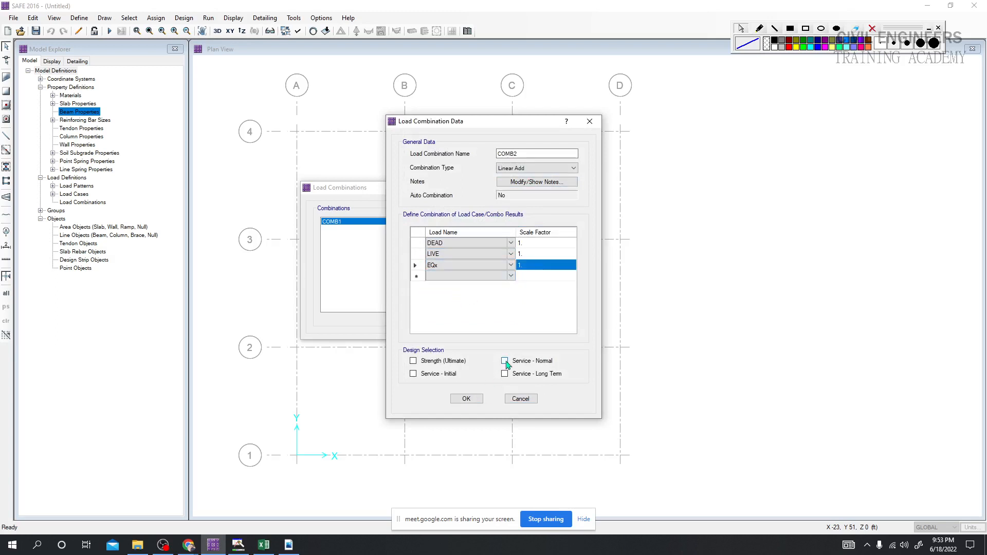
left_click(470, 400)
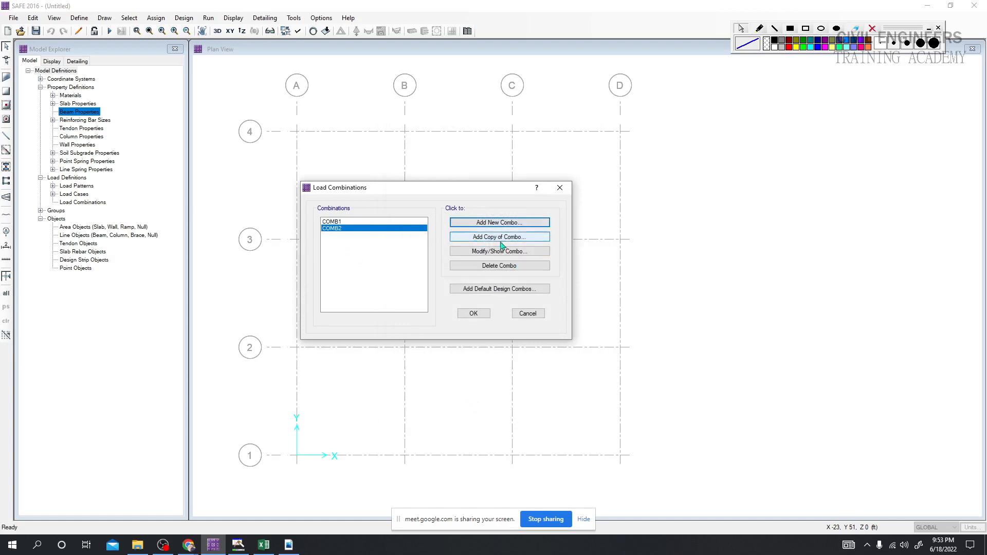
Add a third load combination of DEAD and LIVE with scale factor 1 and EQx with -1, selected for Service - Normal design.
left_click(503, 225)
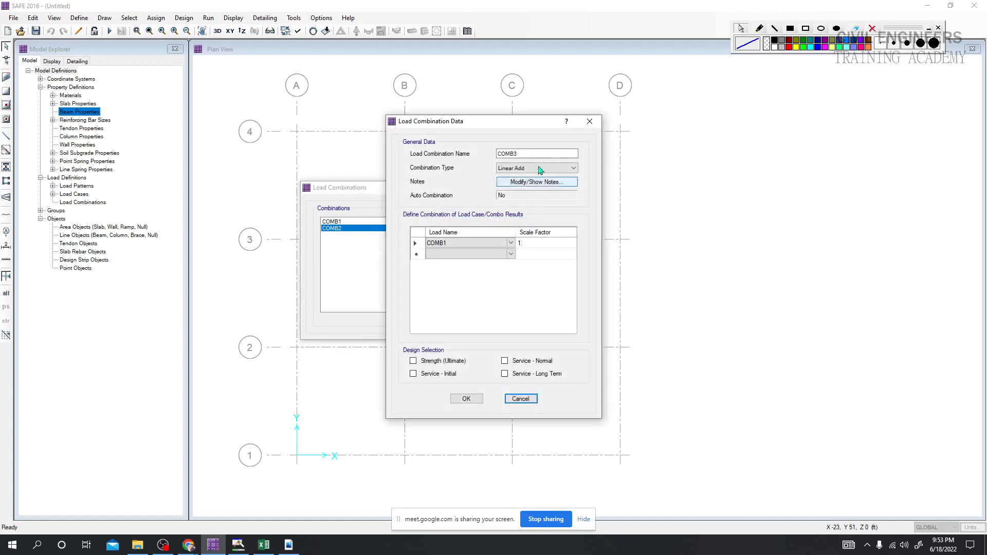
left_click(510, 242)
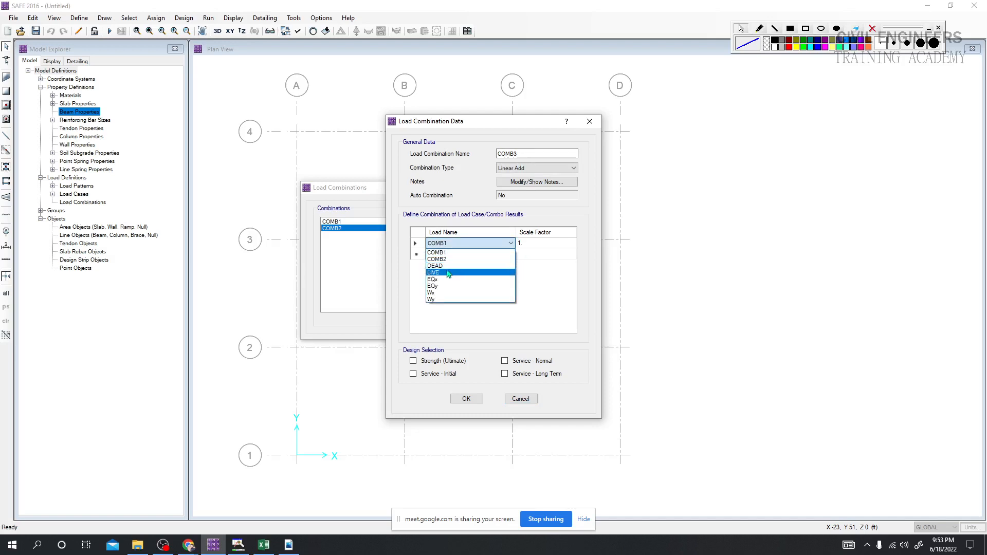
left_click(446, 266)
left_click(510, 255)
left_click(511, 255)
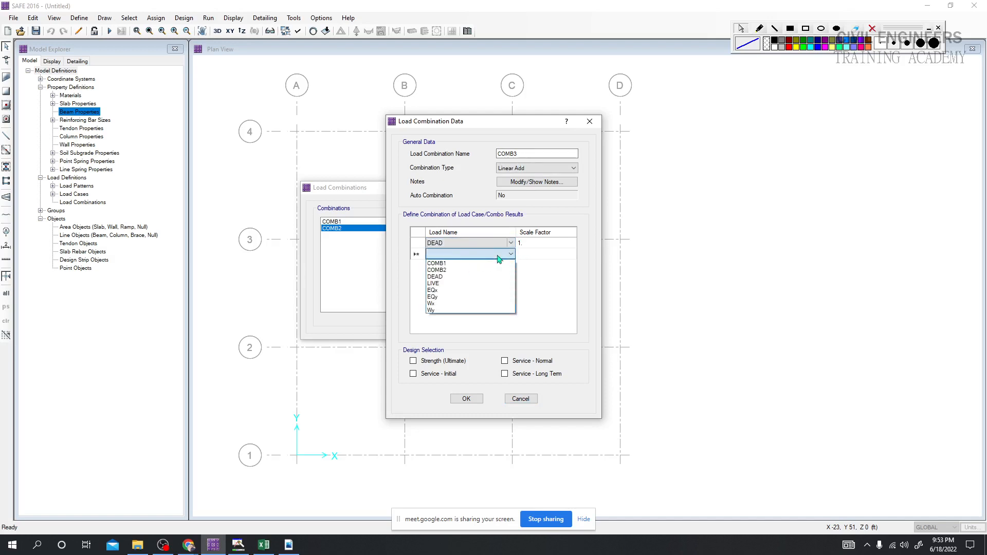
left_click(489, 284)
left_click(513, 266)
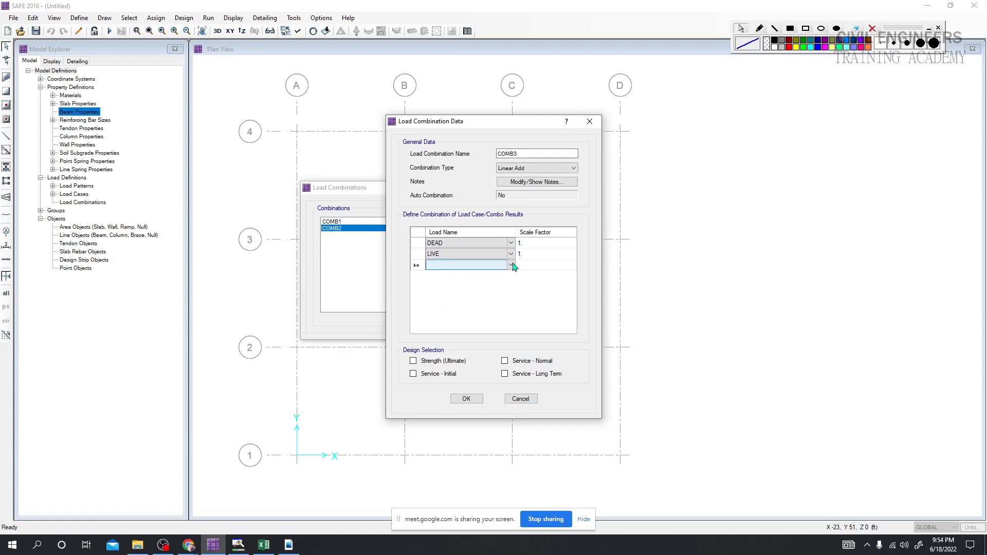
left_click(511, 265)
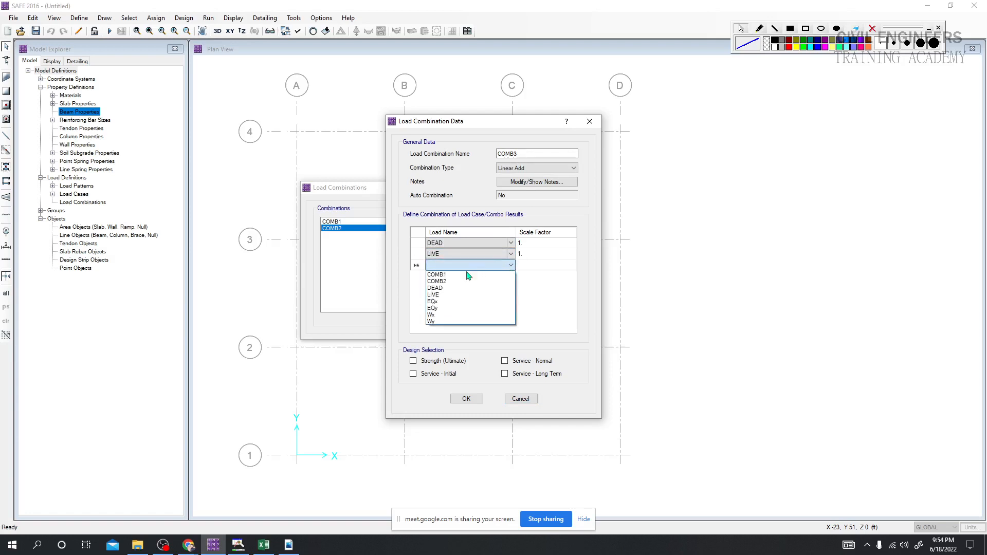
left_click(445, 302)
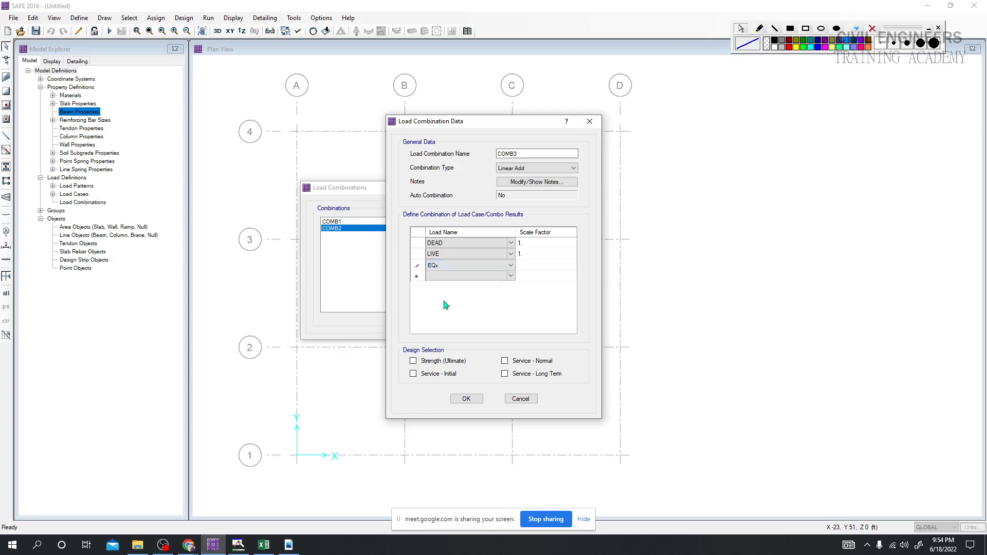
left_click(532, 270)
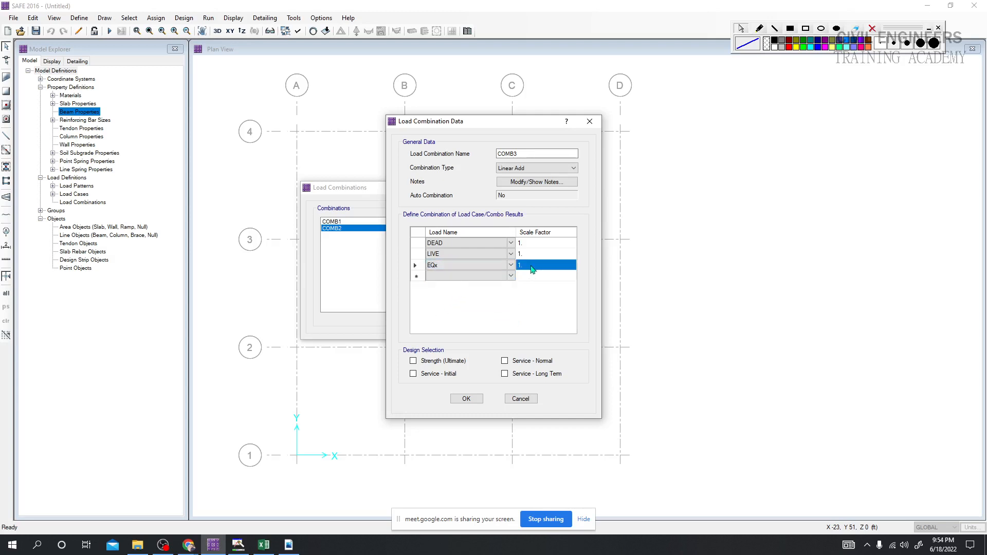
type("-1")
left_click(504, 361)
left_click(465, 399)
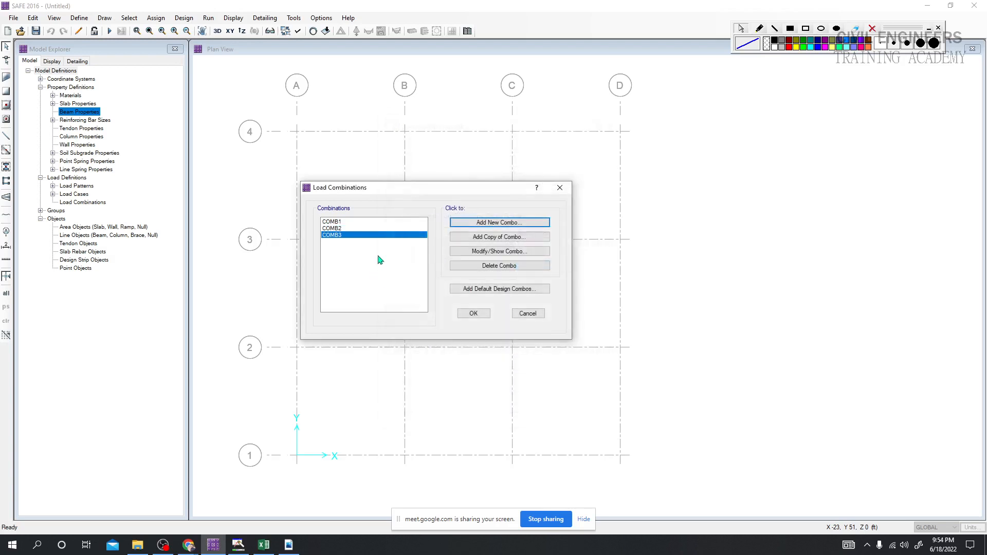
Add a fourth load combination of DEAD, LIVE and EQy, each with scale factor 1, selected for Service - Normal design.
left_click(506, 226)
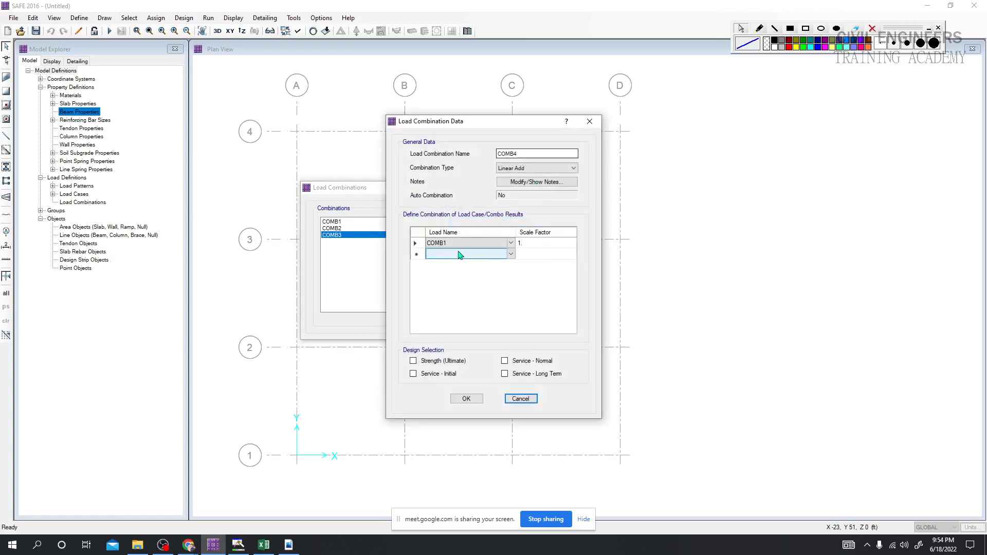
left_click(511, 246)
left_click(511, 243)
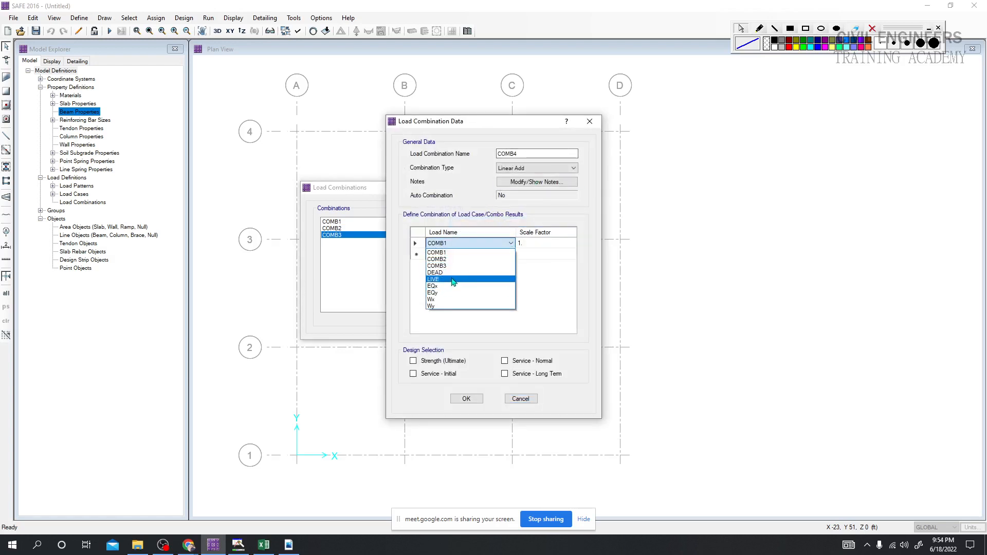
left_click(463, 279)
left_click(511, 243)
left_click(463, 268)
left_click(510, 256)
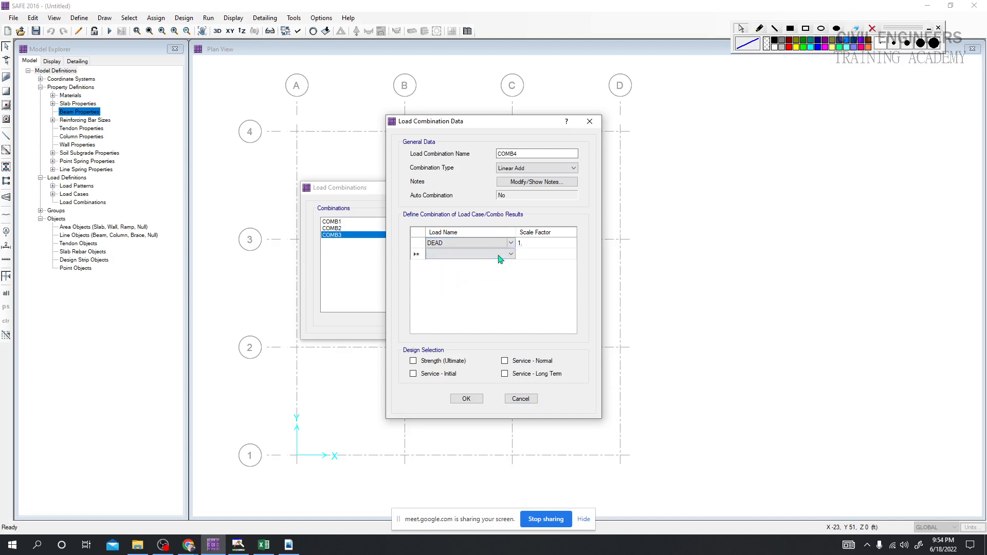
left_click(511, 254)
left_click(450, 290)
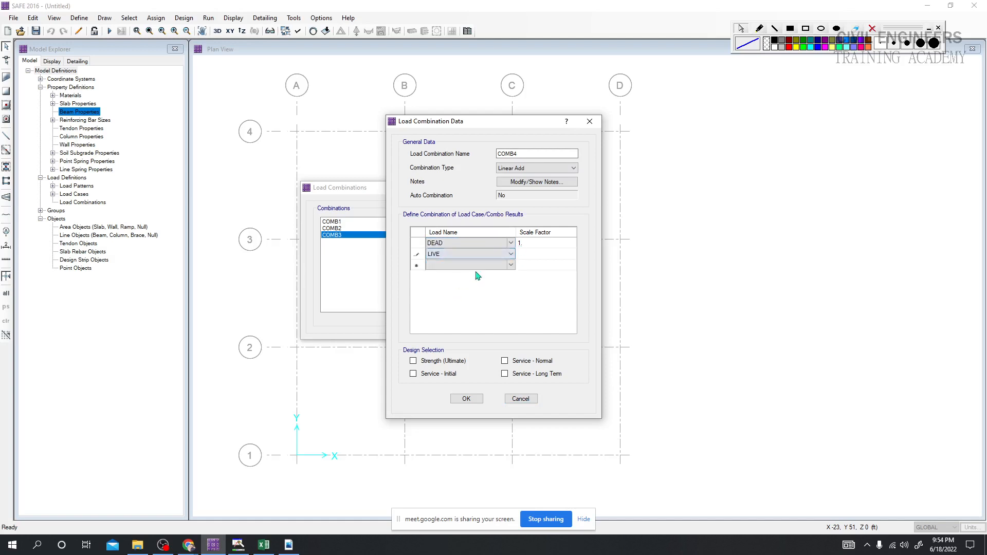
left_click(487, 266)
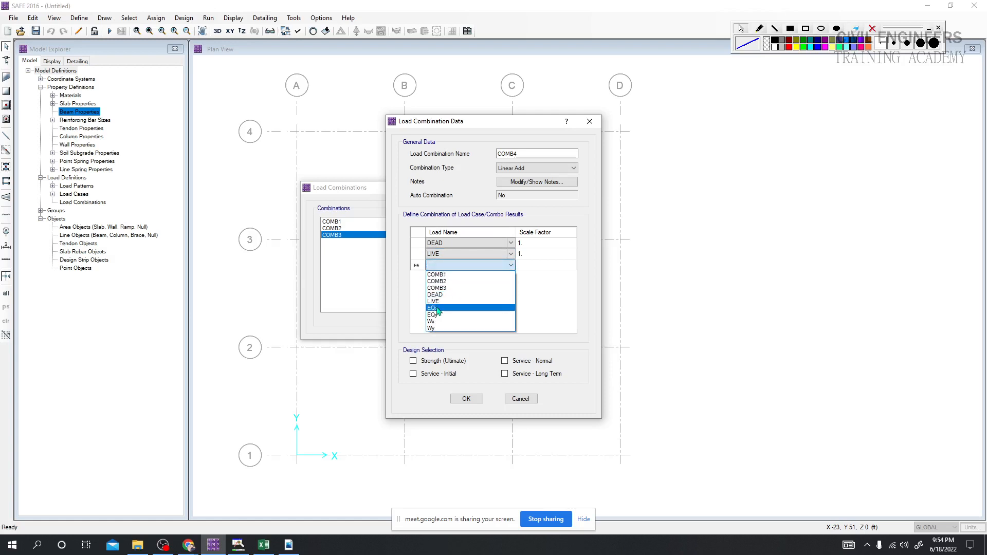
left_click(442, 314)
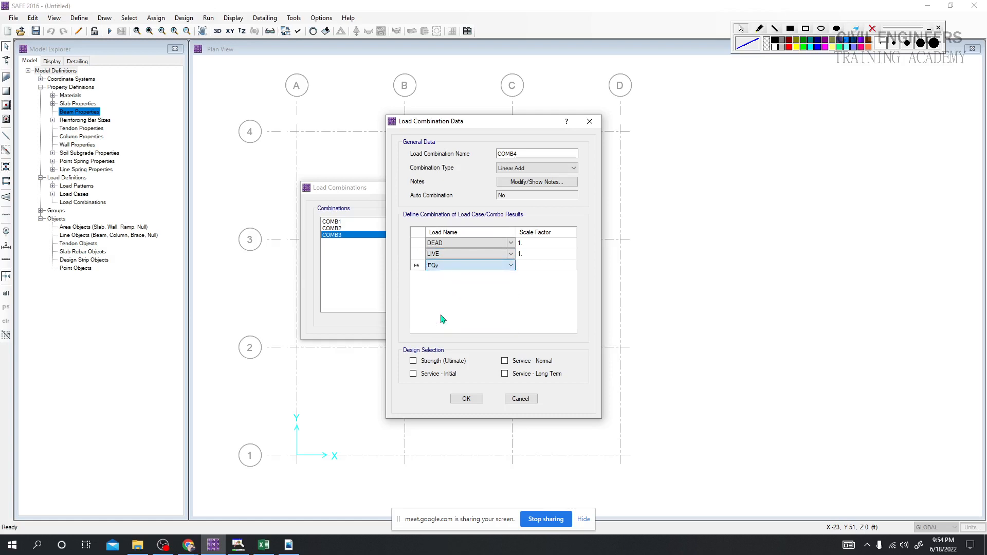
left_click(522, 265)
left_click(504, 360)
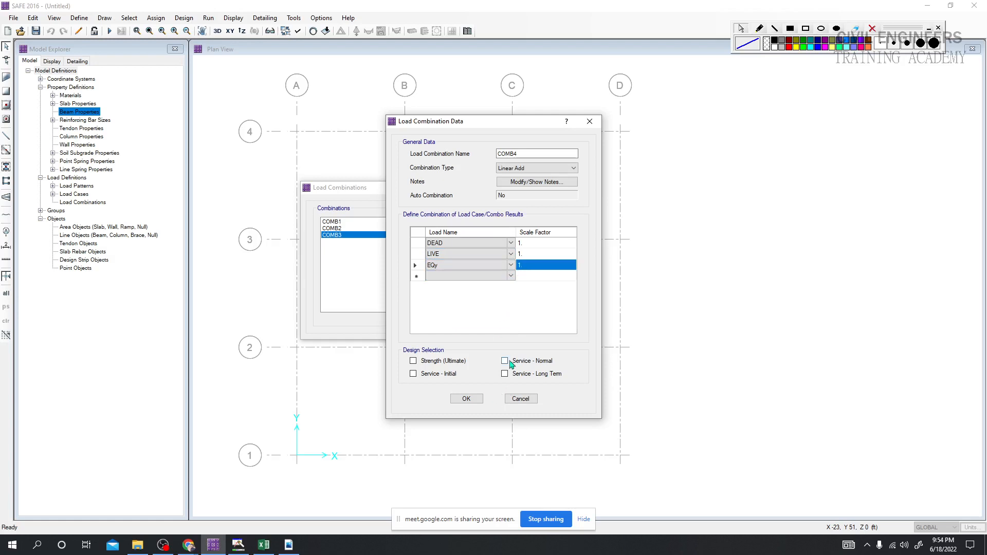
left_click(466, 398)
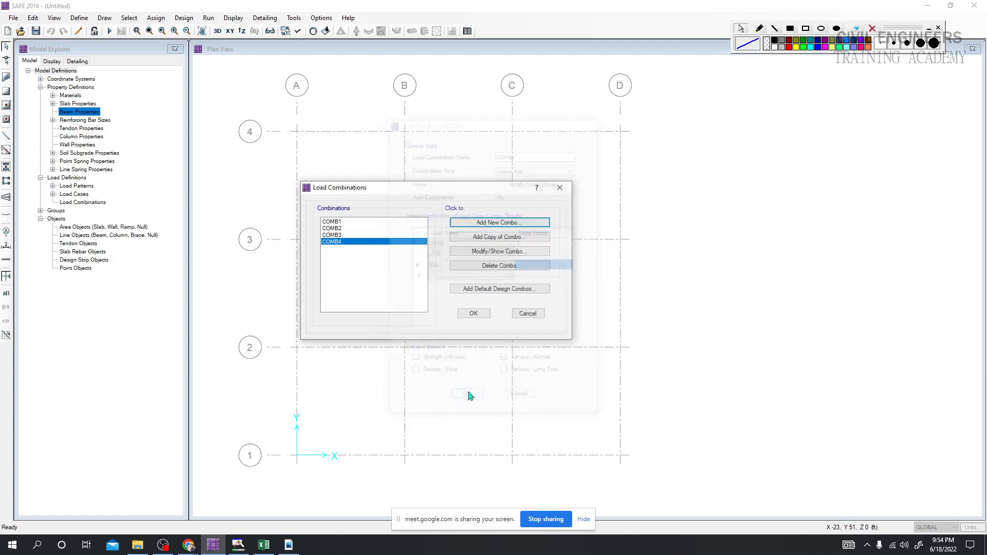
Add a fifth load combination of DEAD, LIVE and EQy, each with scale factor 1, without any design selection.
left_click(494, 224)
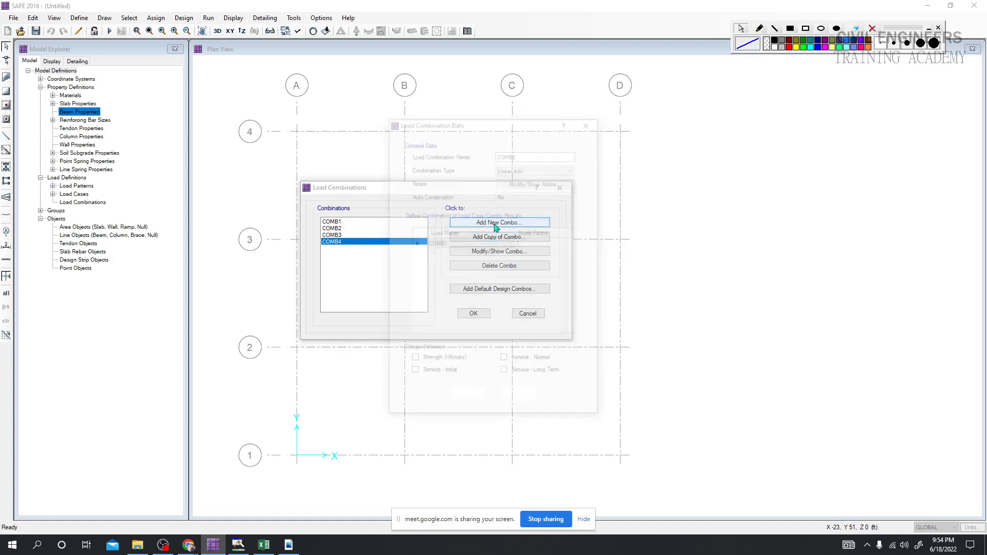
left_click(474, 244)
left_click(511, 243)
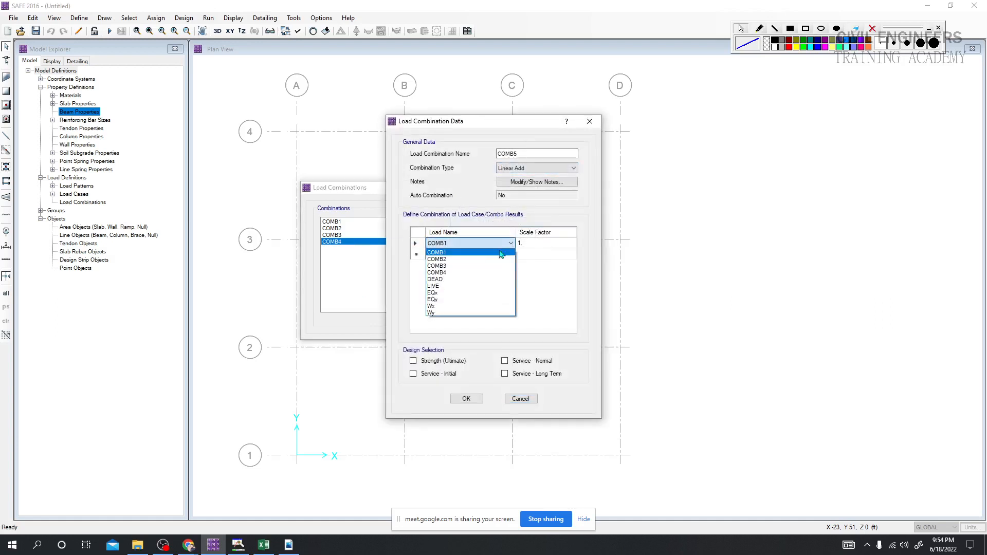
left_click(505, 279)
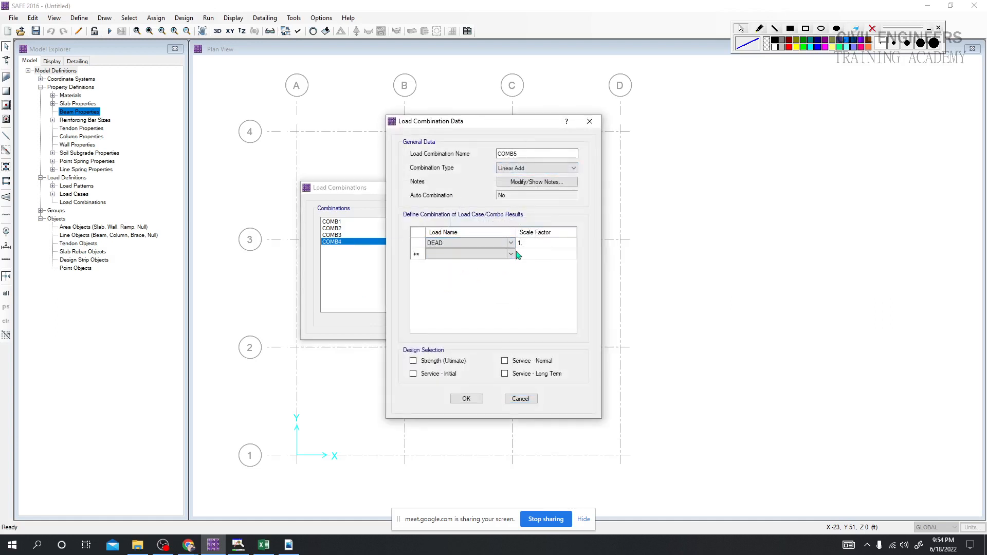
left_click(511, 254)
left_click(452, 300)
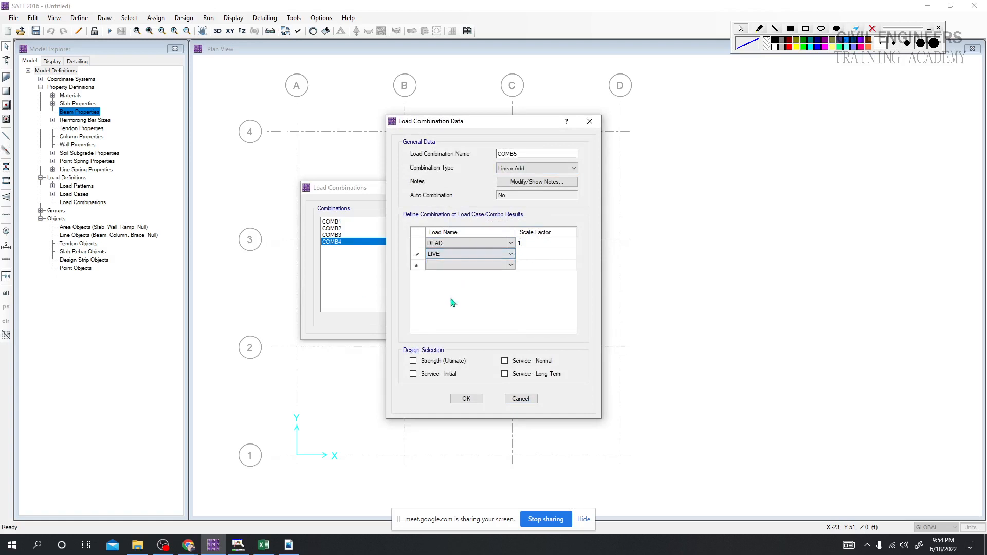
left_click(512, 266)
left_click(506, 265)
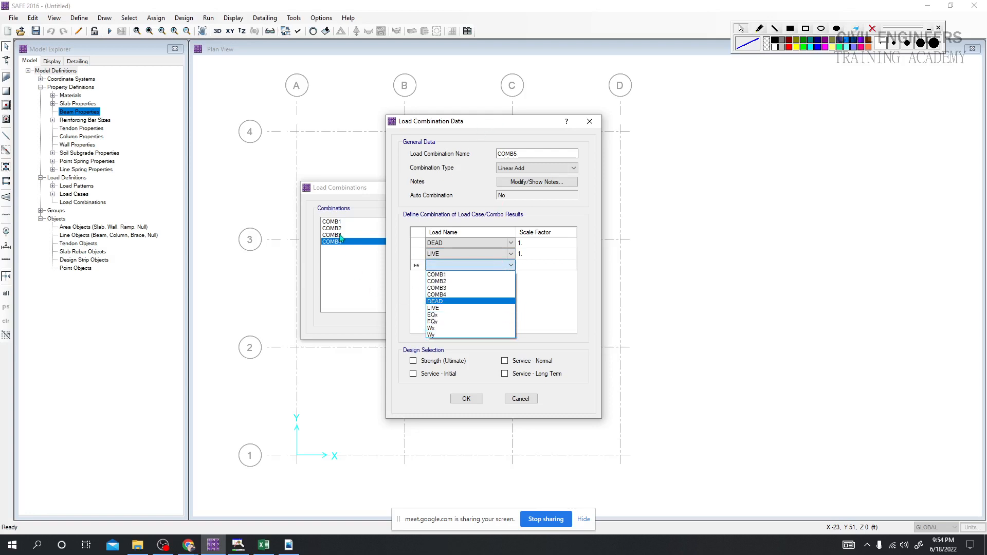
left_click(447, 322)
left_click(531, 267)
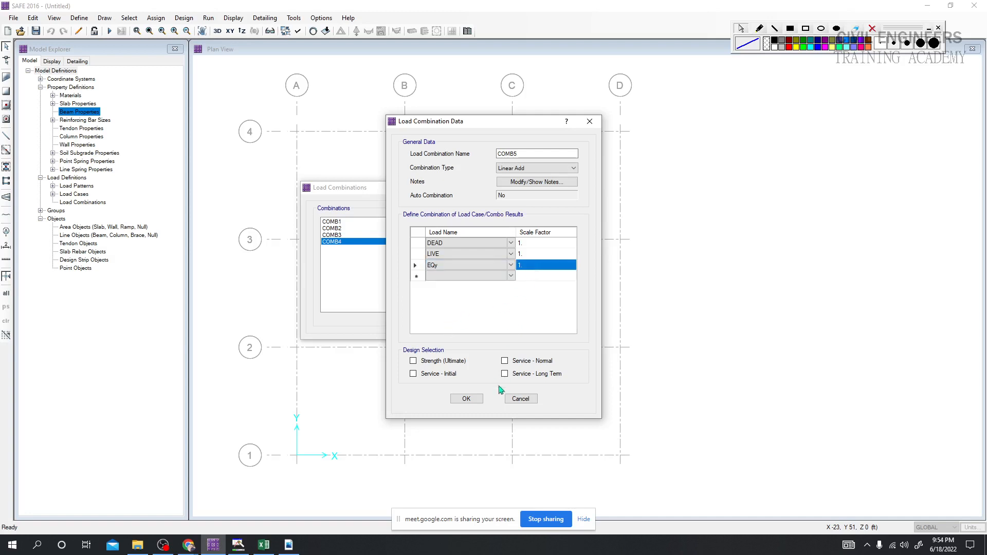
left_click(466, 399)
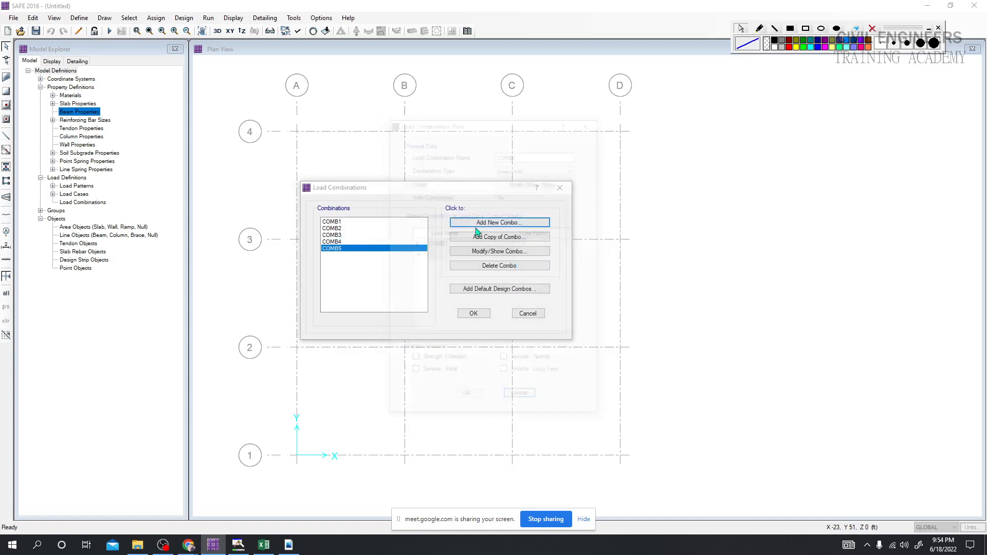
Add a sixth load combination of DEAD and LIVE with scale factor 1 and EQy with -1, selected for Service - Normal design.
left_click(476, 225)
left_click(493, 244)
left_click(510, 243)
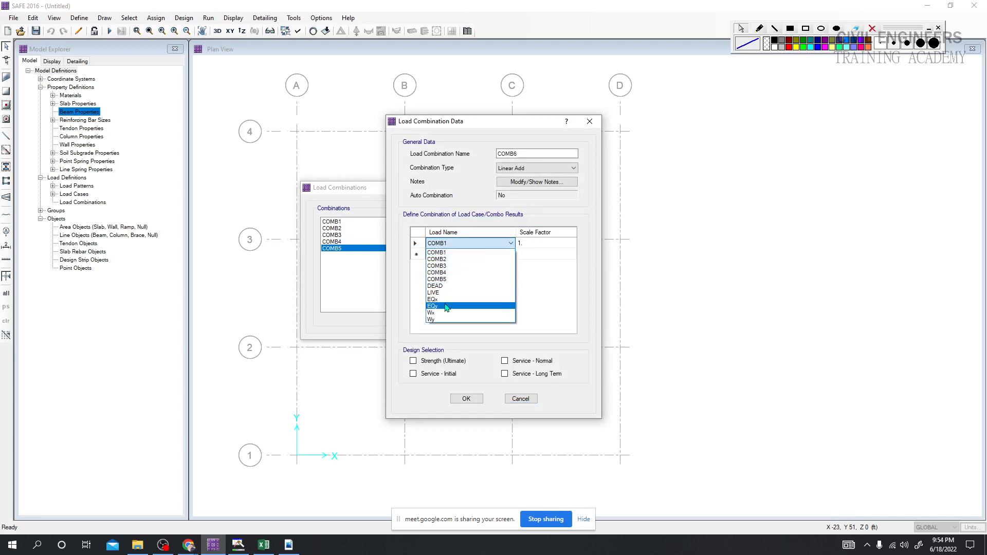
left_click(451, 286)
left_click(511, 255)
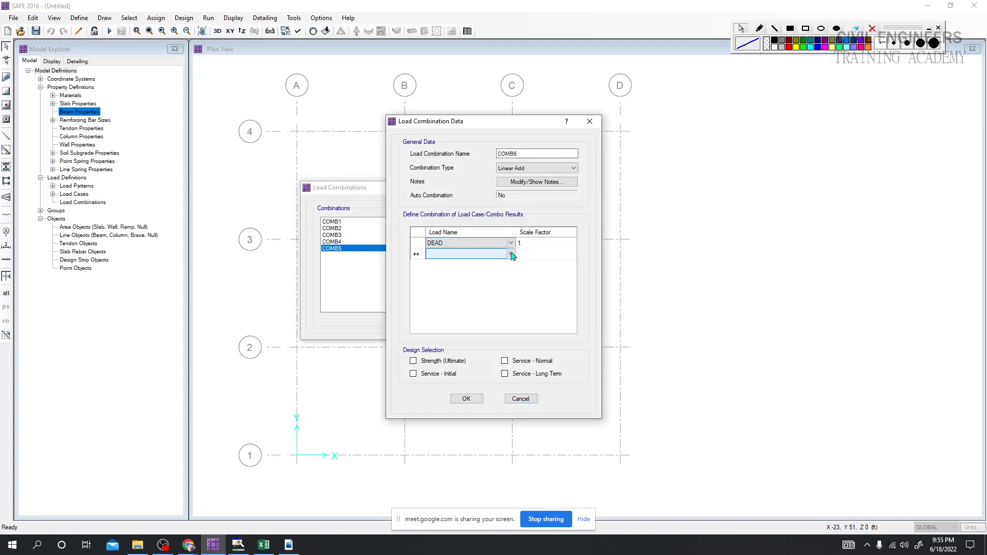
left_click(511, 254)
left_click(452, 304)
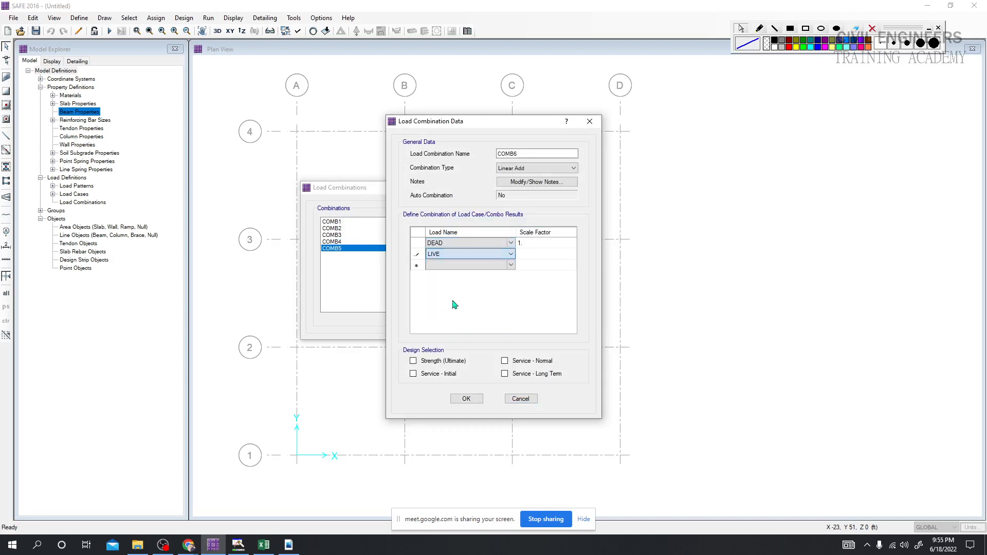
left_click(509, 266)
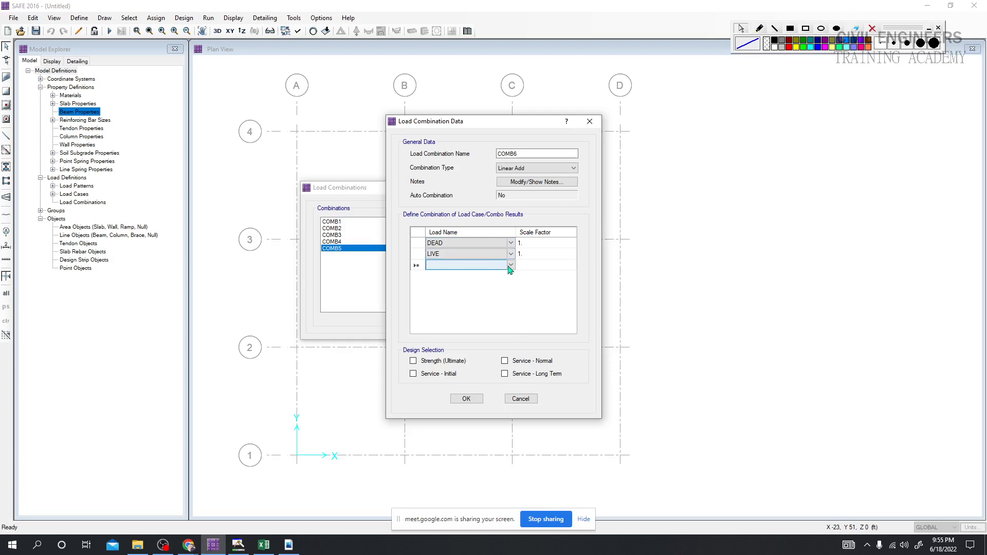
left_click(446, 264)
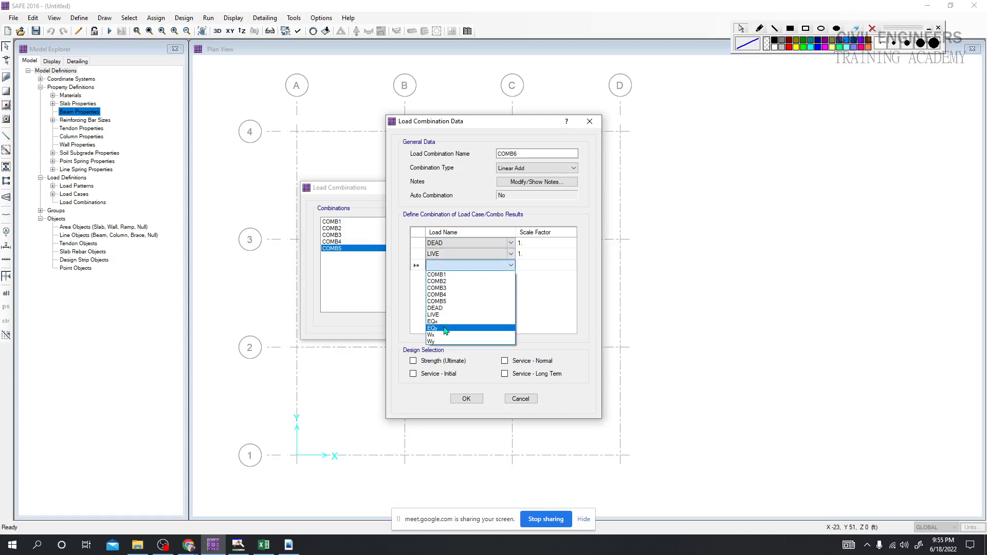
left_click(445, 329)
left_click(521, 266)
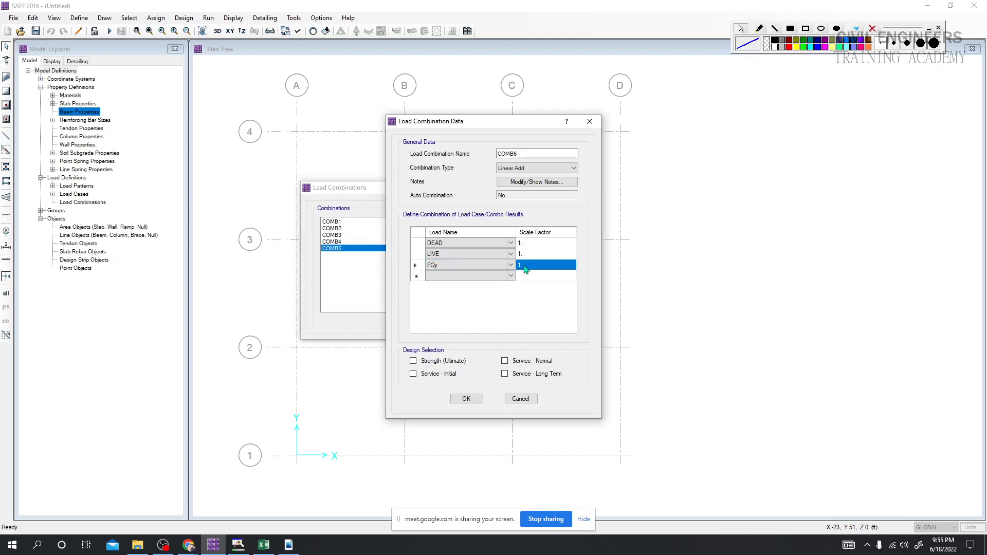
type("-")
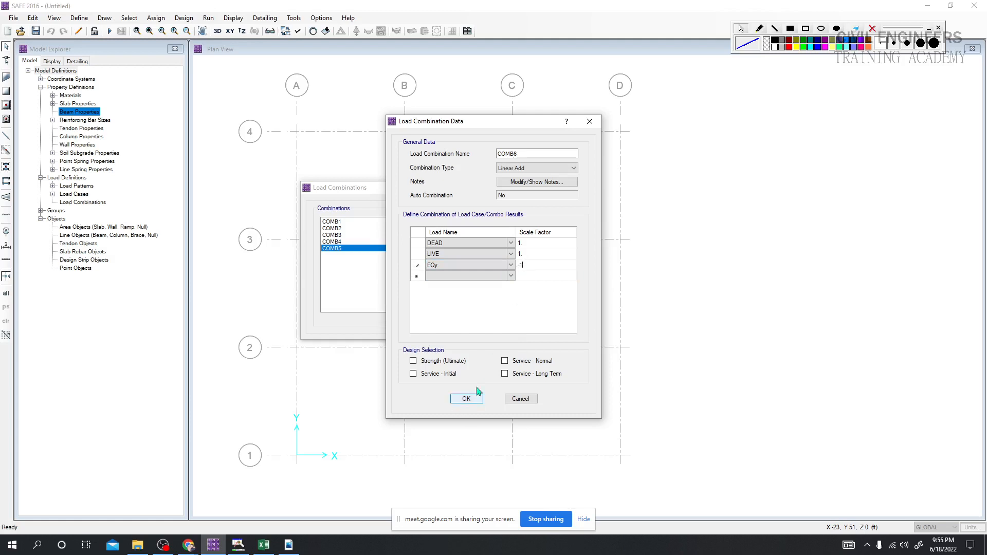
left_click(504, 361)
left_click(466, 399)
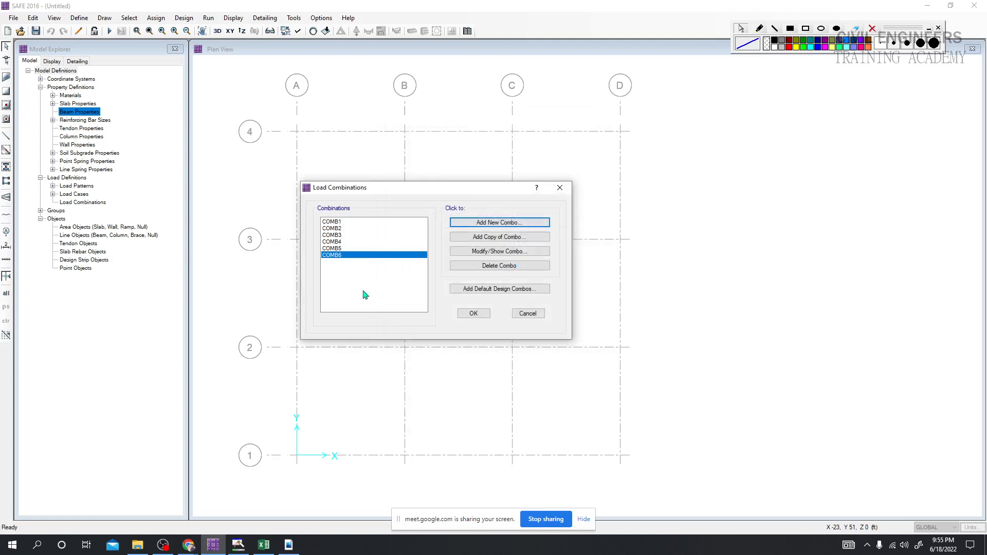
Review the loads, scale factors and design selection of COMB2, COMB3, COMB5 and COMB4 without changing them.
left_click(346, 235)
key("Up")
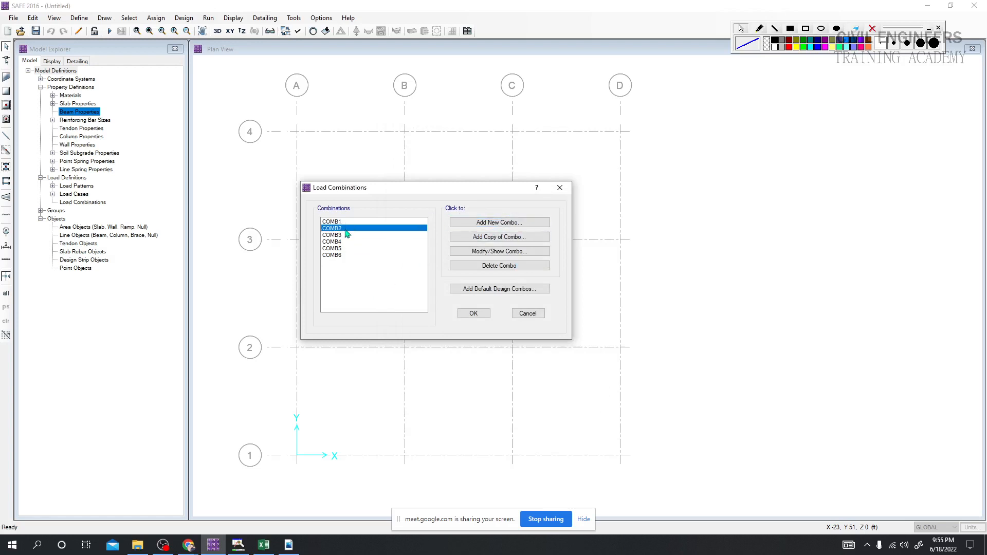
double_click(352, 229)
left_click_drag(446, 128, 507, 121)
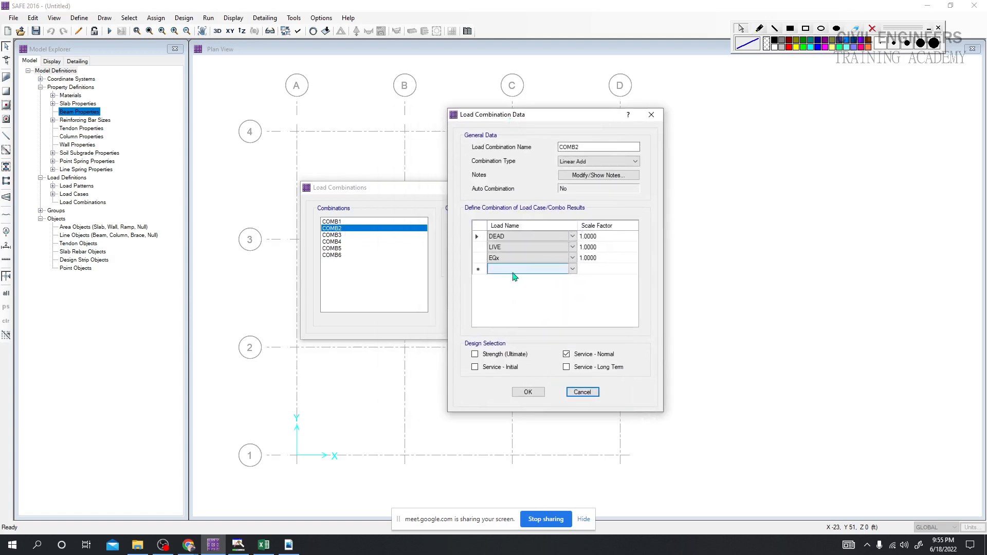
left_click(650, 115)
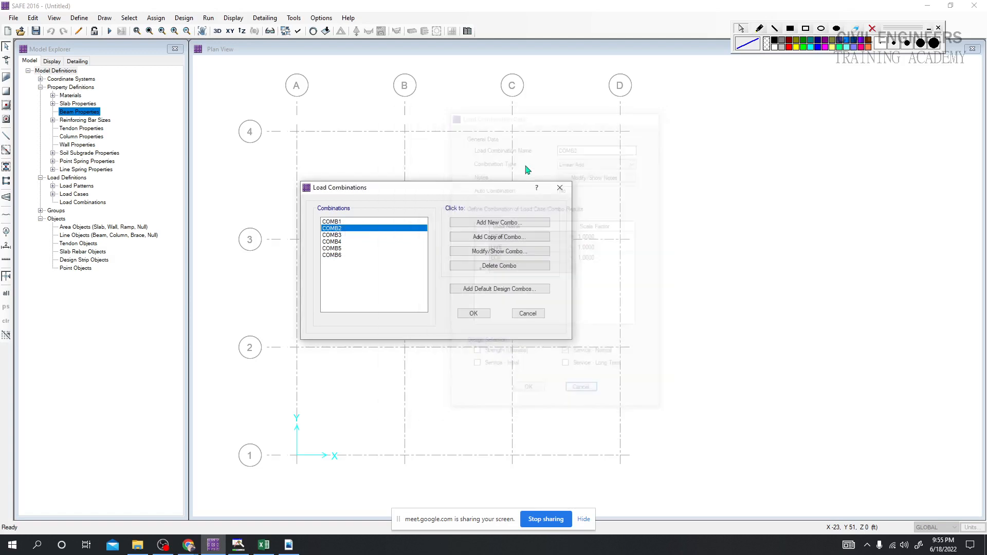
double_click(334, 234)
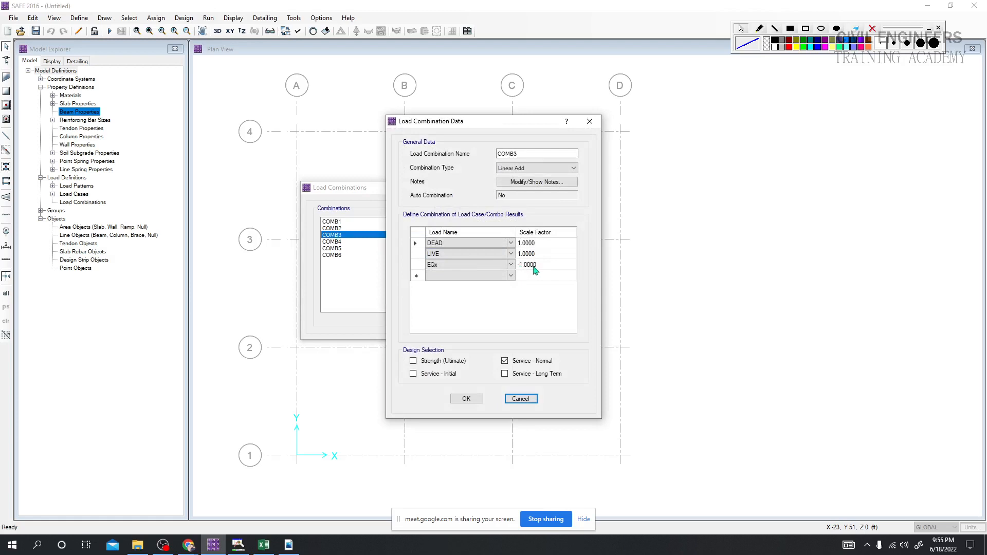
left_click(590, 122)
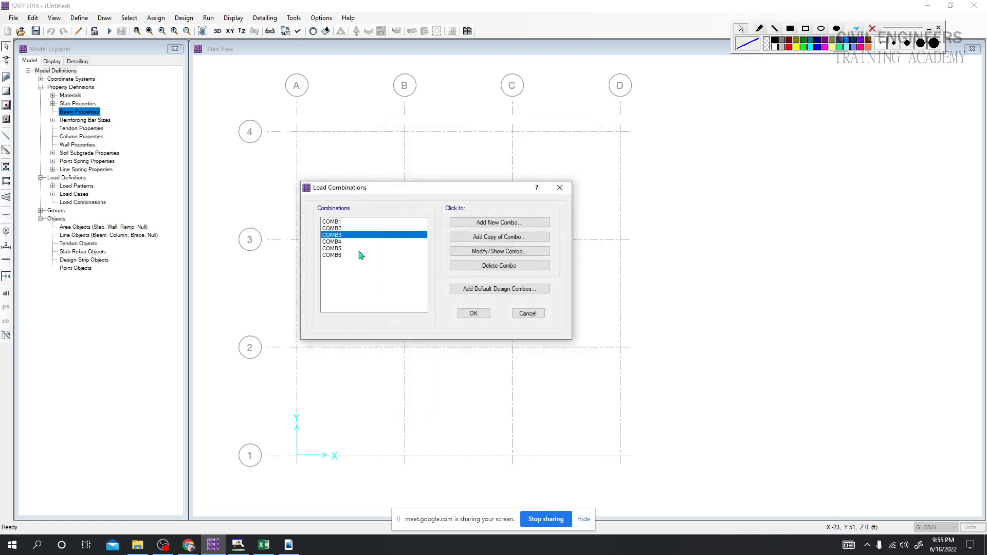
double_click(347, 249)
left_click(591, 122)
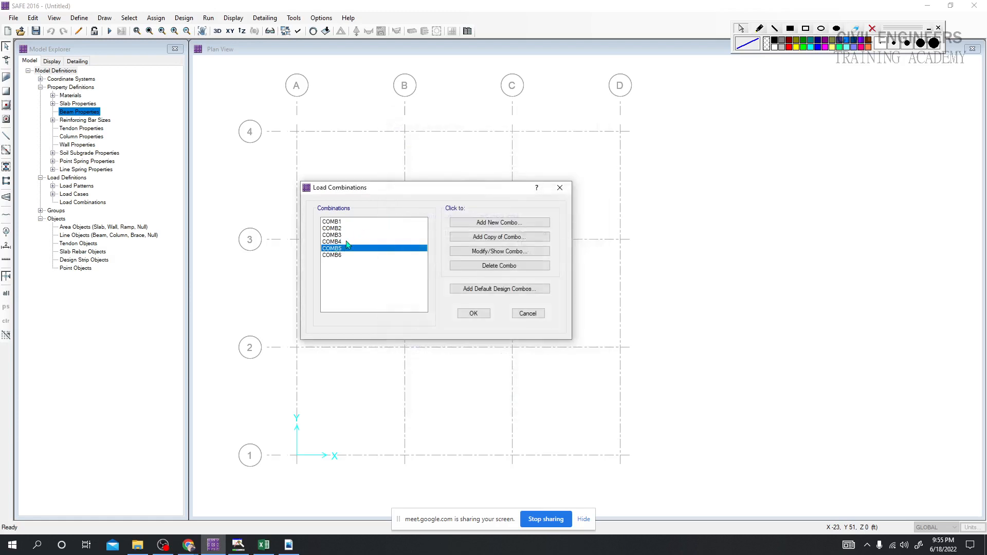
double_click(348, 241)
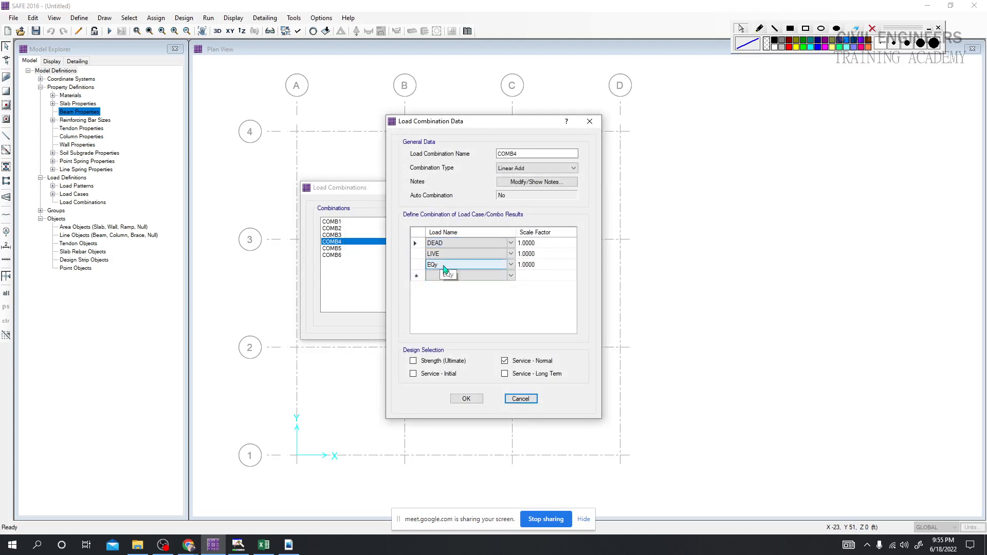
left_click(524, 399)
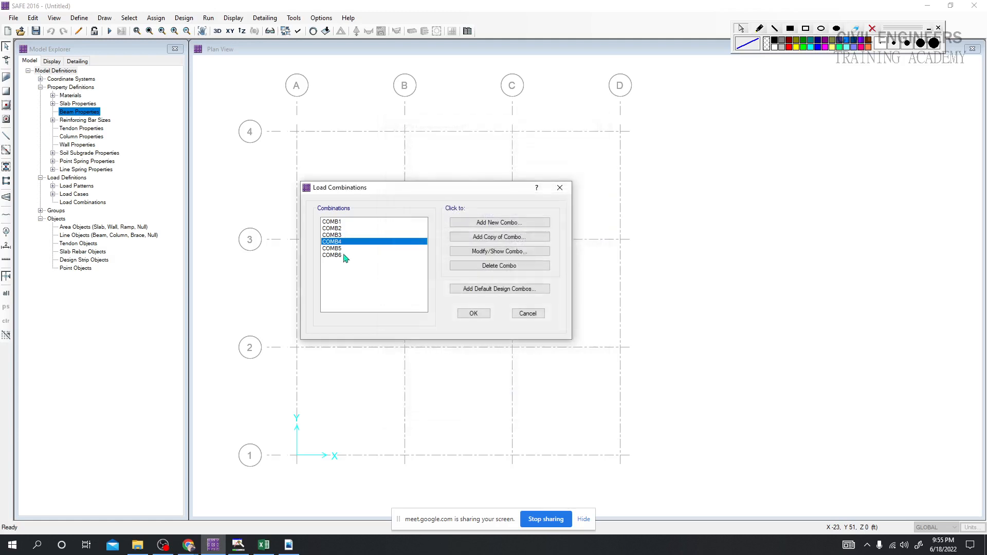
Edit the EQy scale factor of COMB5 and select the combination for Service - Normal design.
left_click(343, 249)
double_click(343, 250)
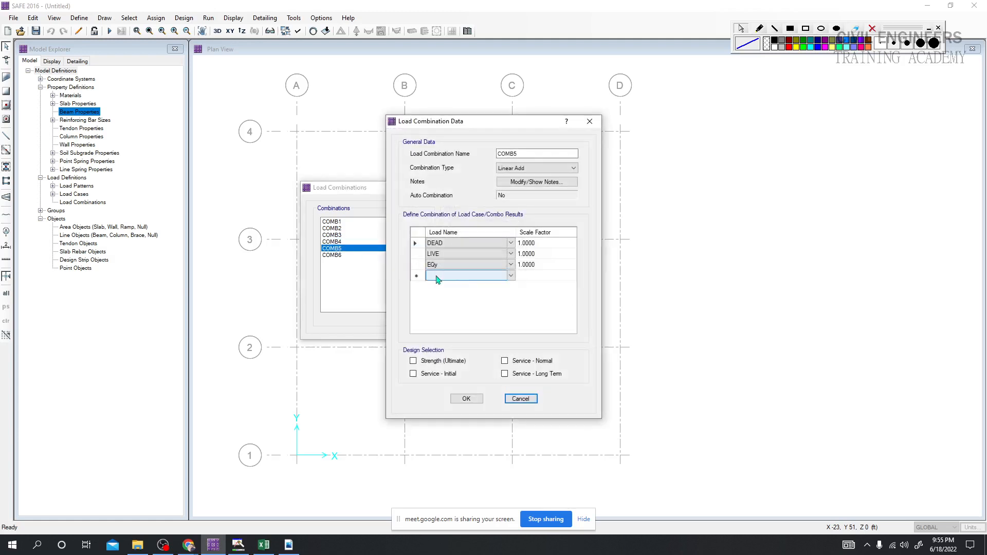
left_click(524, 257)
left_click(525, 265)
left_click(520, 264)
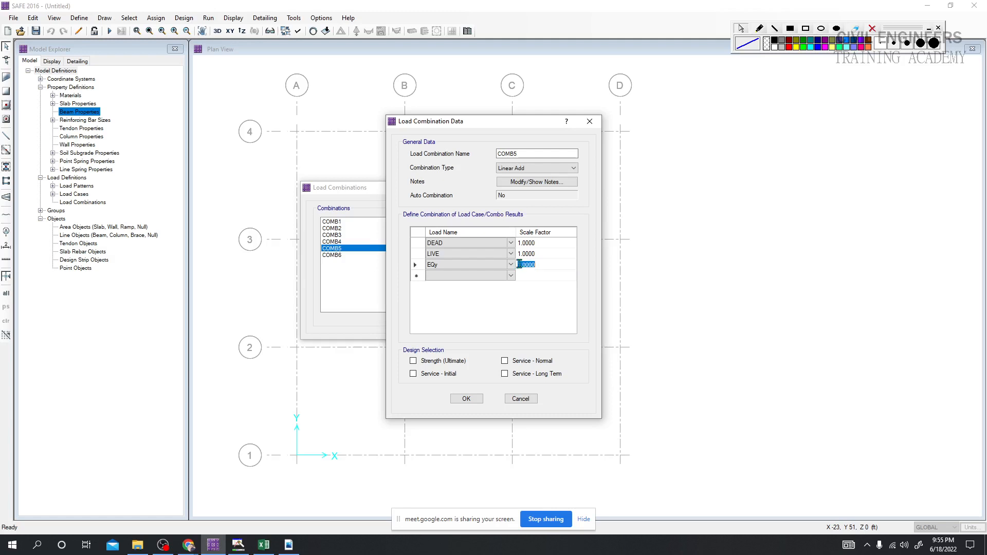
left_click(519, 266)
left_click(519, 264)
left_click(505, 361)
left_click(466, 399)
Check COMB4, and change the third load in COMB6 to Wx with a scale factor of 1.
double_click(341, 242)
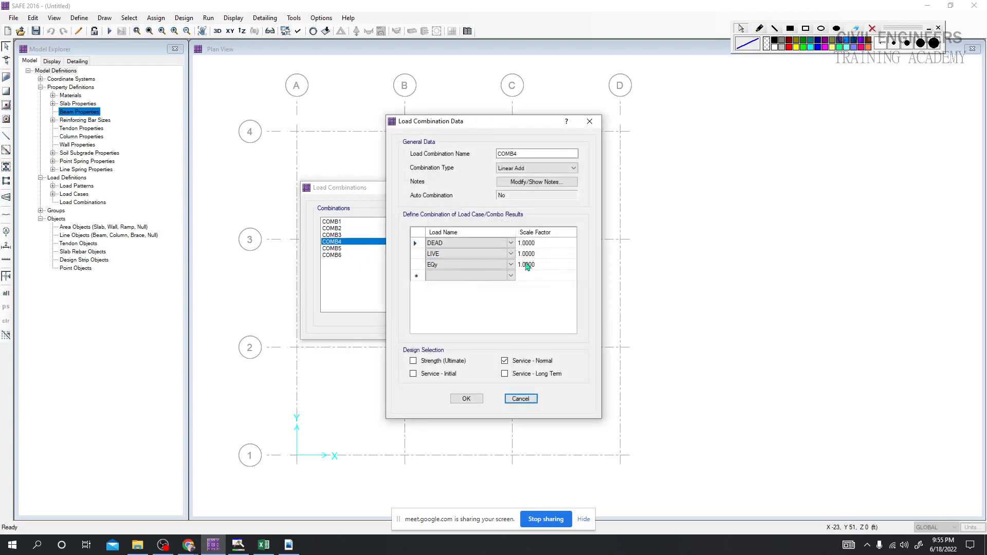
left_click(467, 399)
double_click(338, 255)
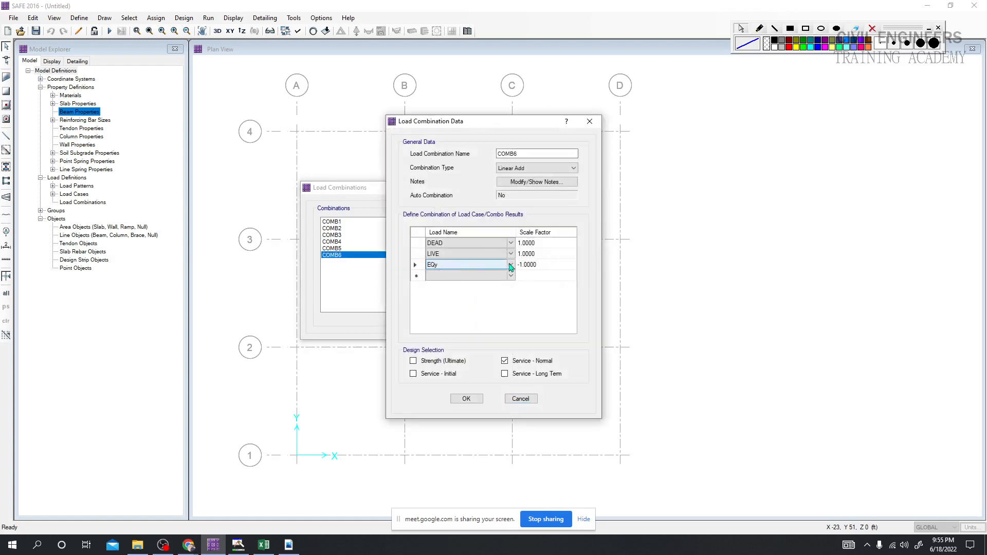
left_click(512, 265)
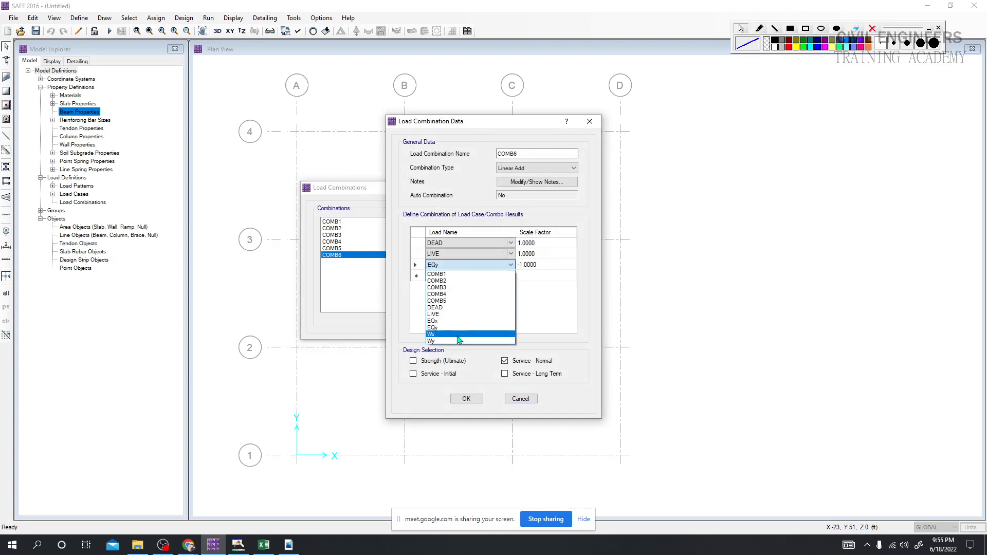
left_click(459, 335)
left_click(532, 266)
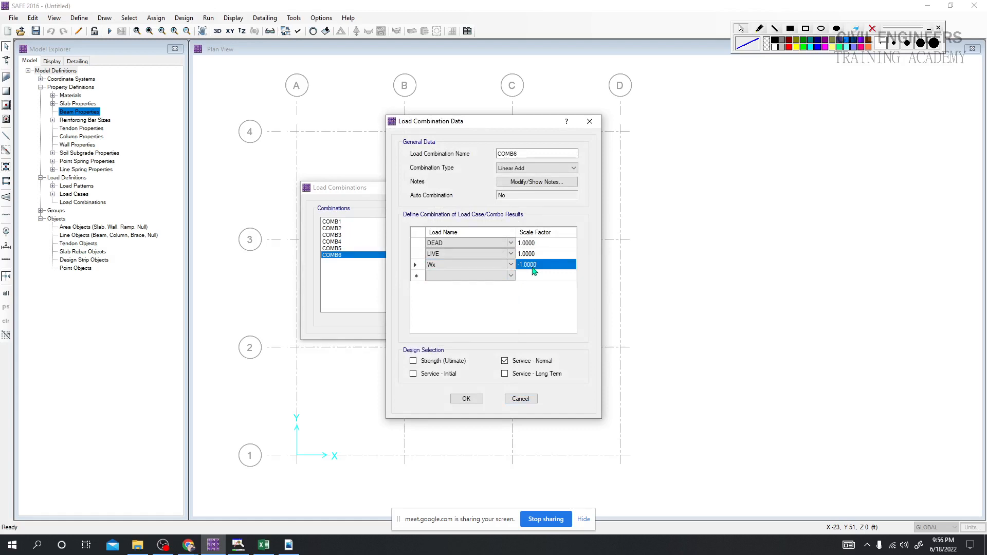
type("1")
left_click(466, 399)
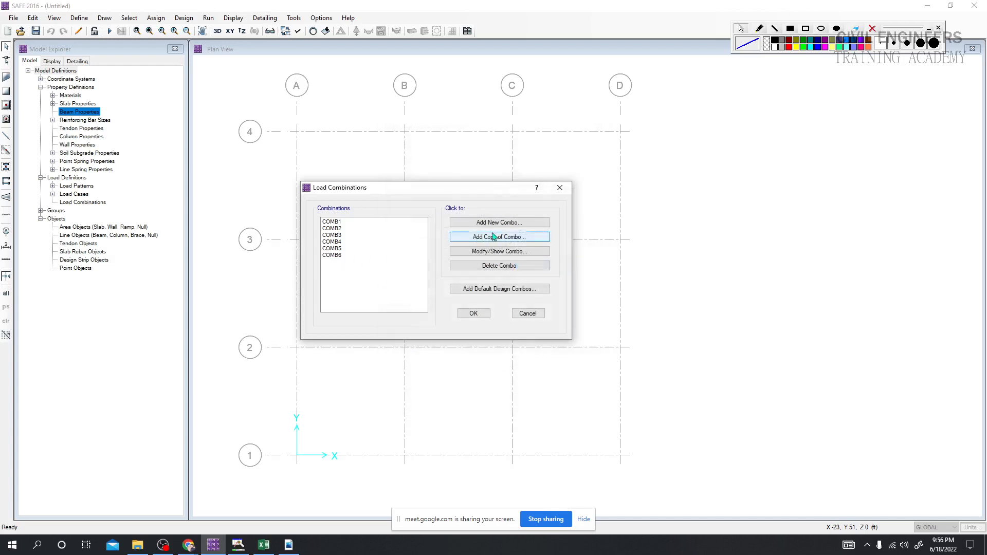
Add a seventh load combination of DEAD and LIVE with scale factor 1 and Wx with -1, selected for Service - Normal design.
left_click(507, 223)
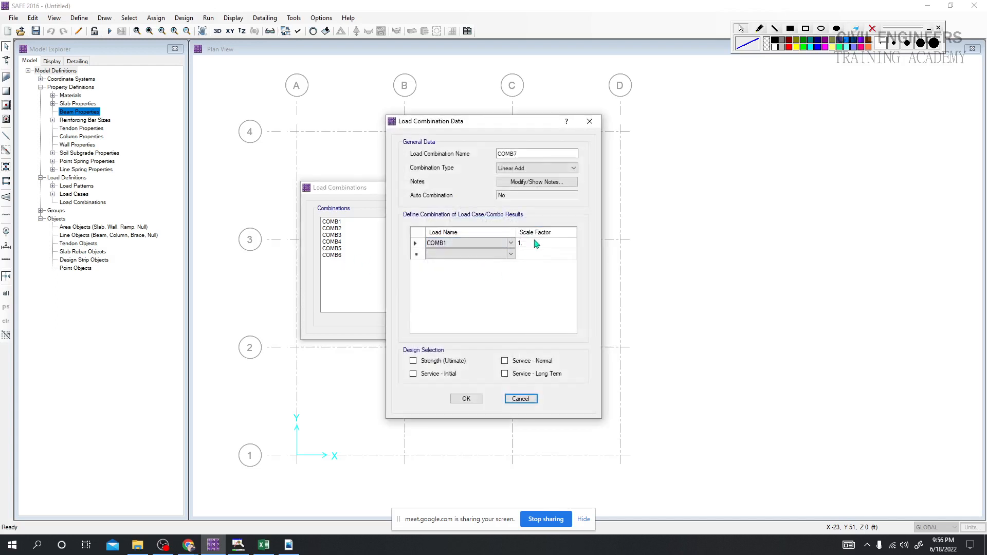
left_click(511, 243)
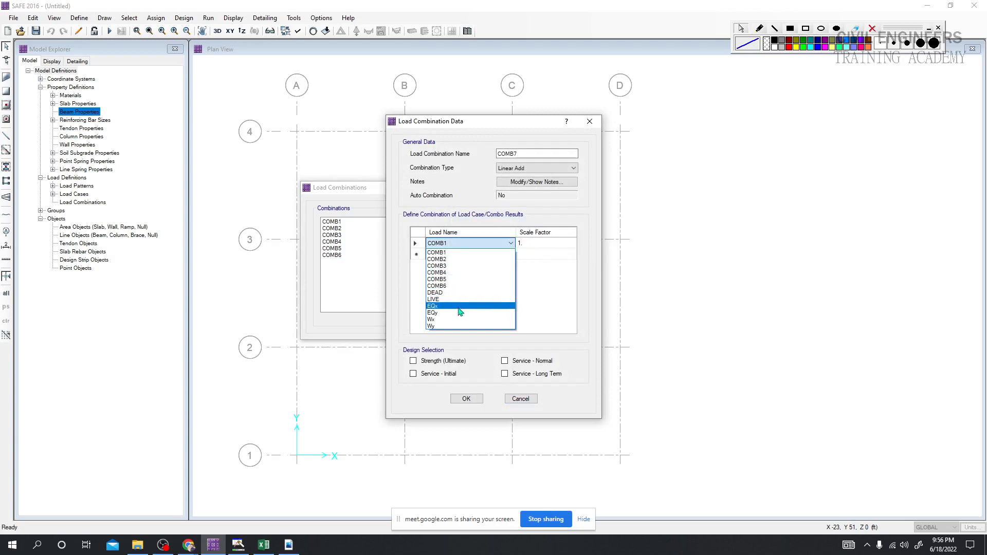
left_click(478, 292)
left_click(511, 254)
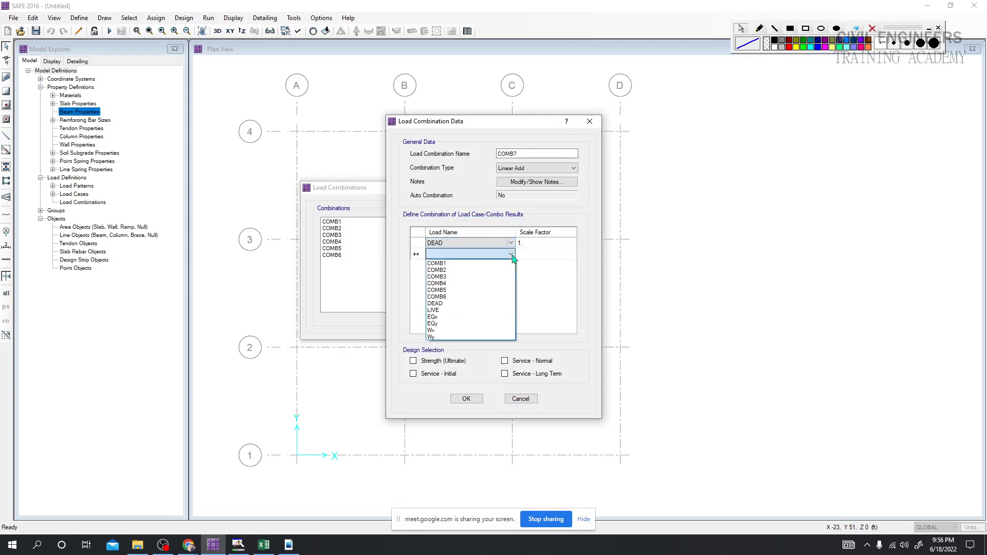
left_click(451, 315)
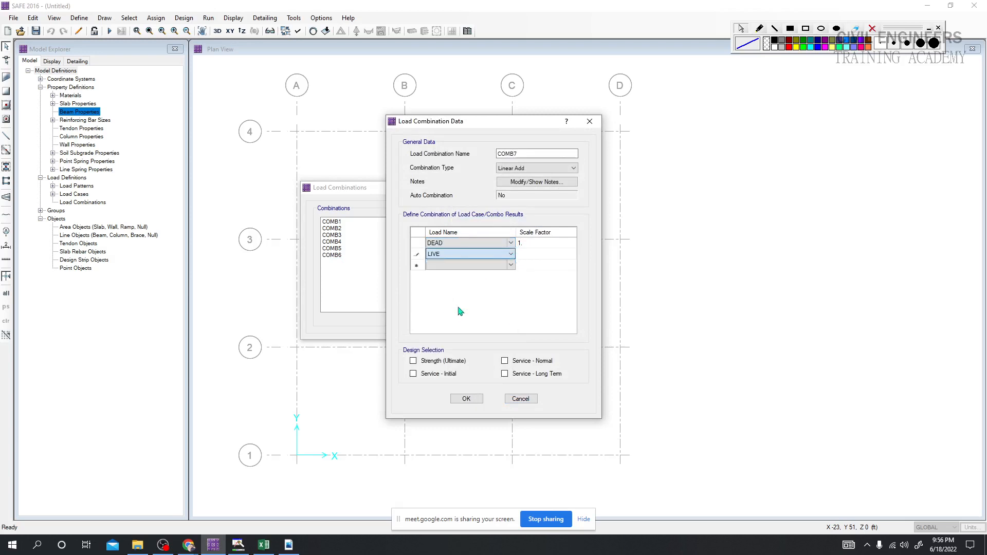
left_click(511, 266)
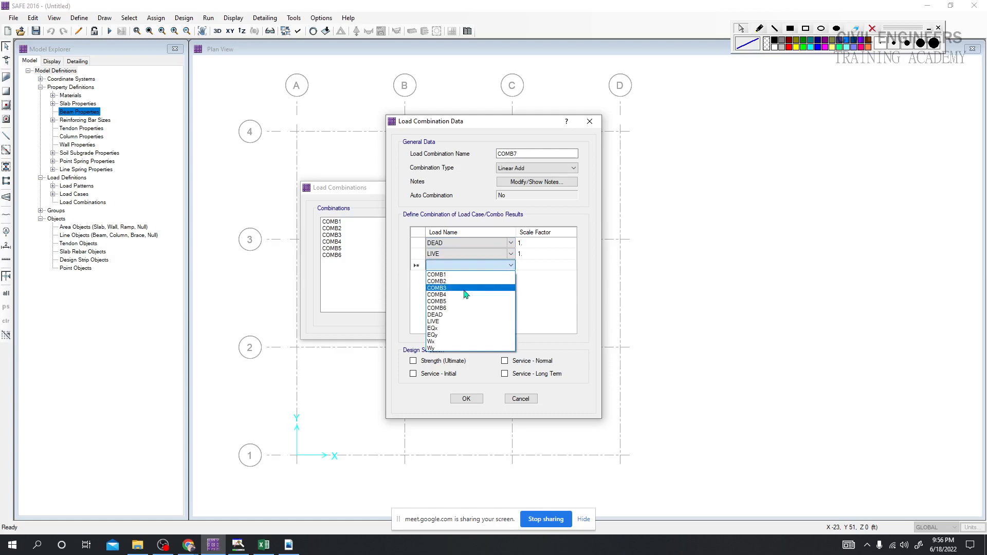
left_click(446, 341)
left_click(528, 267)
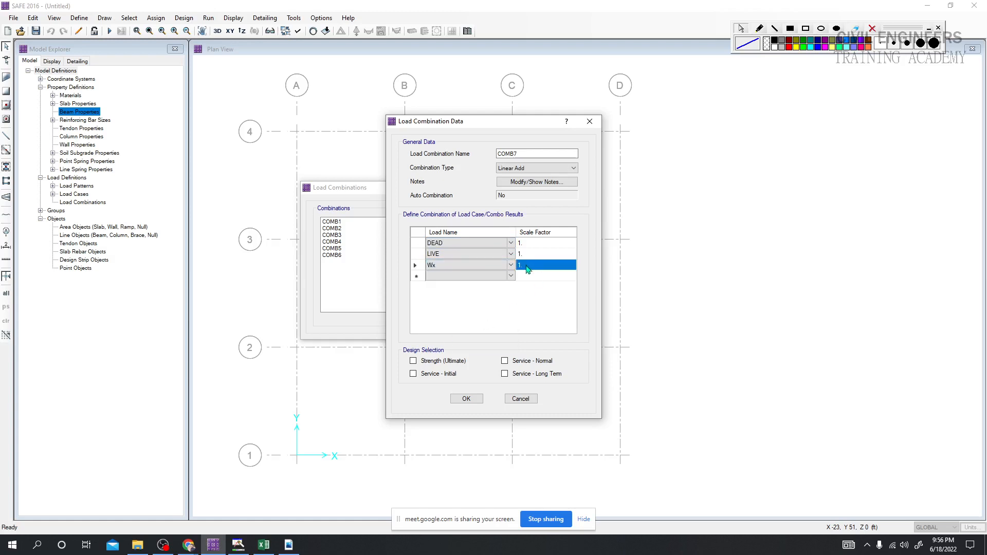
type("-1")
left_click(504, 360)
left_click(466, 399)
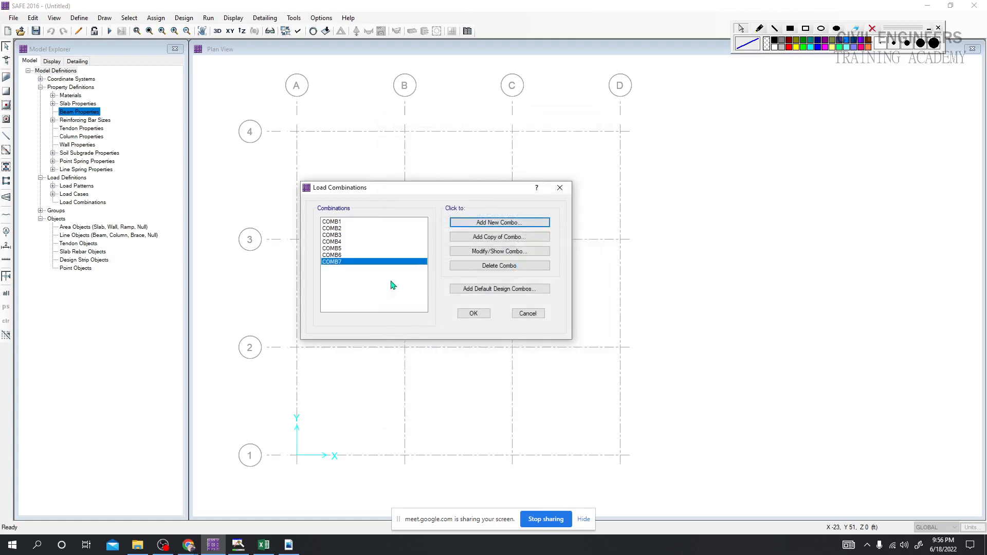
Add an eighth load combination of DEAD, LIVE and Wy, each with scale factor 1, selected for Service - Normal design.
left_click(491, 222)
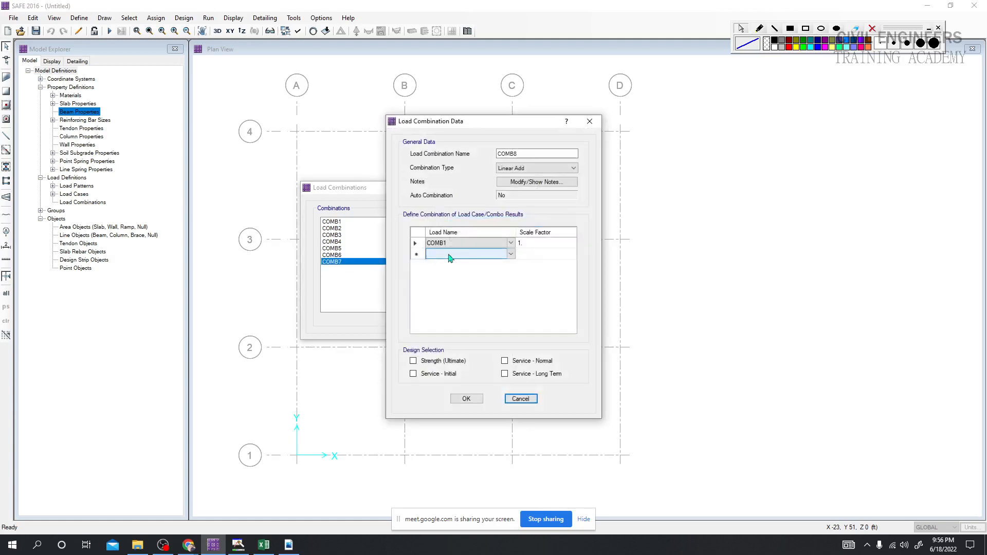
left_click(509, 256)
left_click(509, 255)
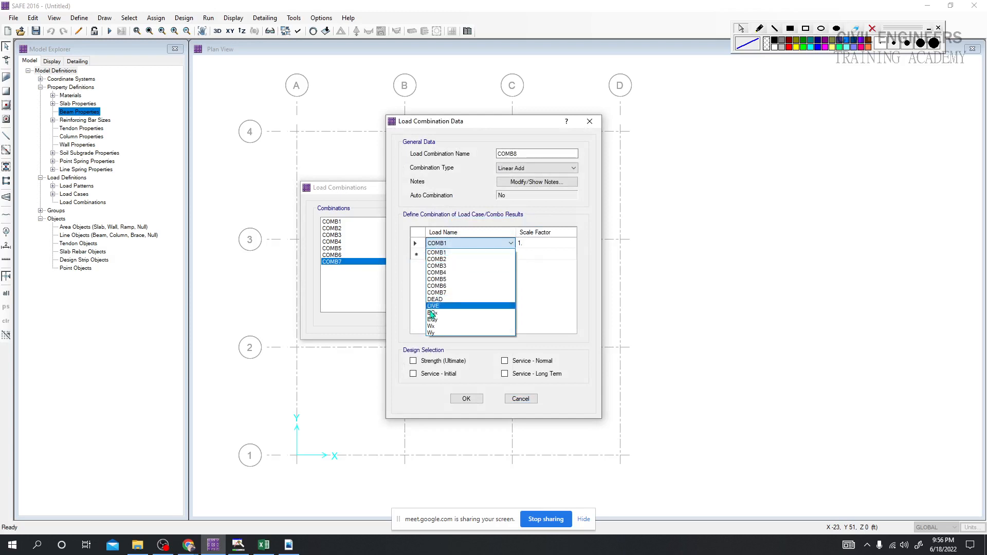
left_click(441, 299)
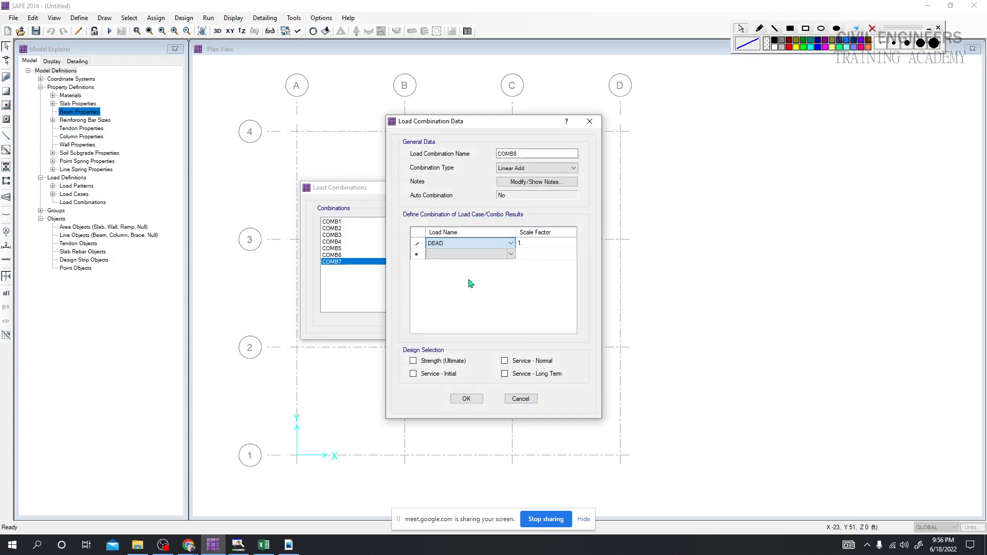
left_click(511, 255)
left_click(511, 256)
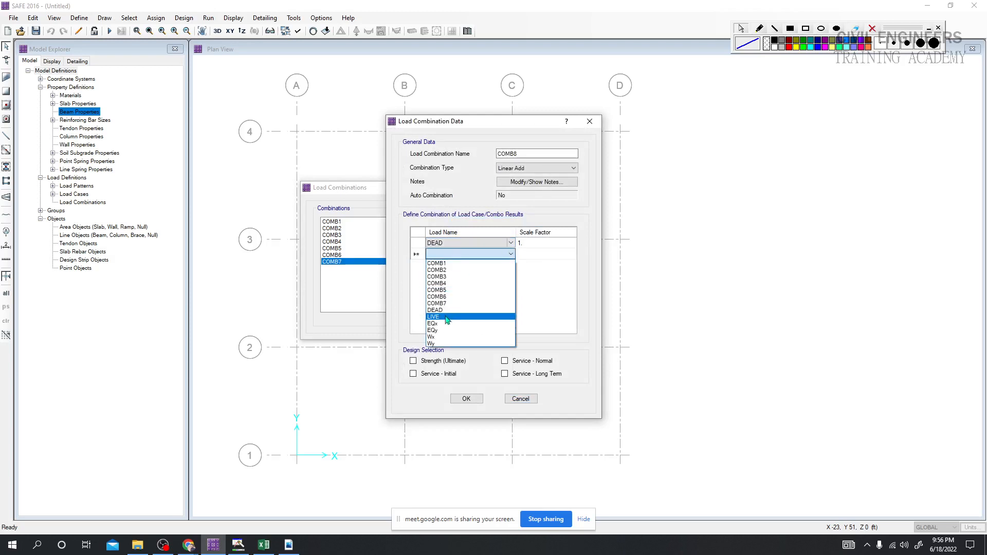
left_click(442, 318)
left_click(488, 266)
left_click(512, 267)
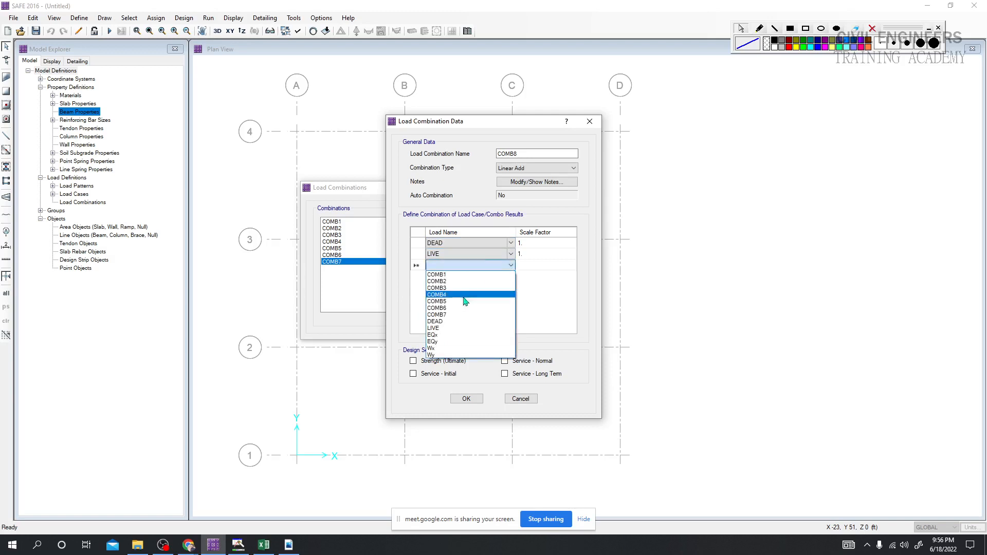
left_click(446, 355)
left_click(522, 268)
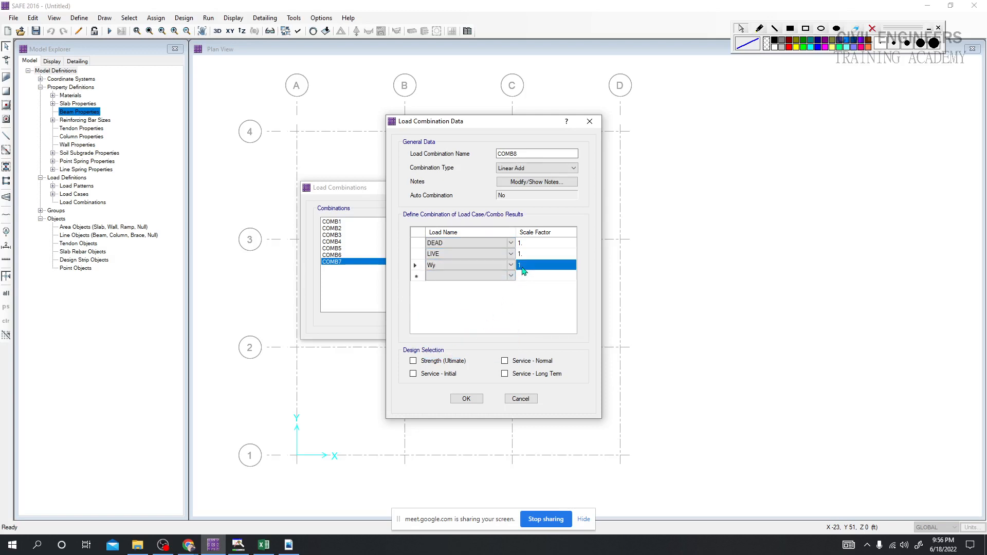
left_click(504, 361)
left_click(466, 399)
Add a ninth load combination of DEAD and LIVE with scale factor 1 and Wy with -1, without any design selection.
left_click(488, 224)
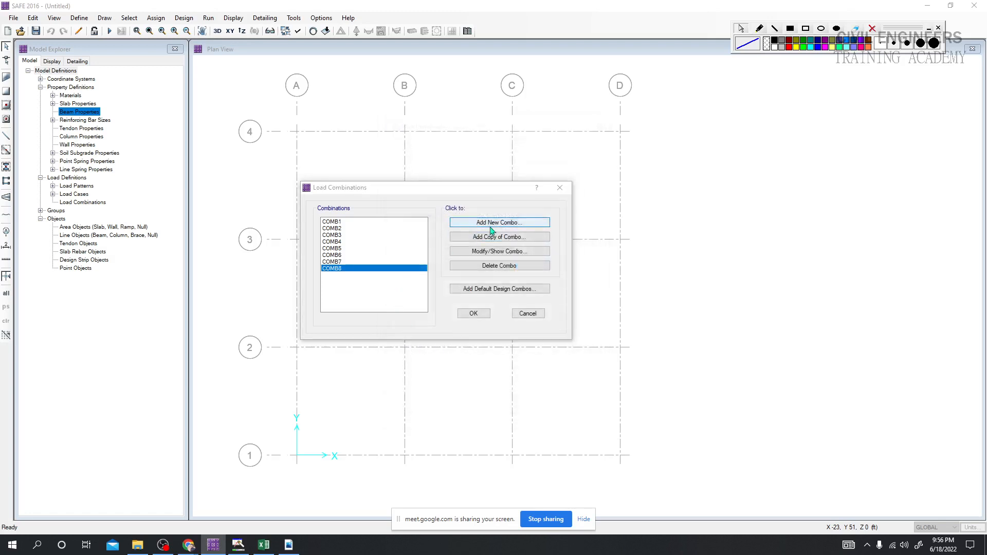
left_click(511, 242)
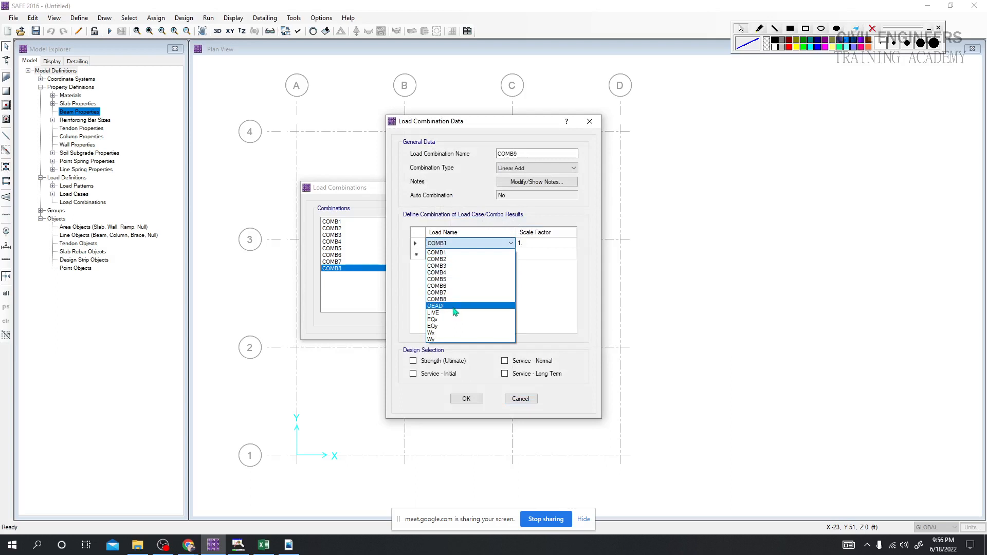
left_click(457, 304)
left_click(509, 255)
left_click(461, 318)
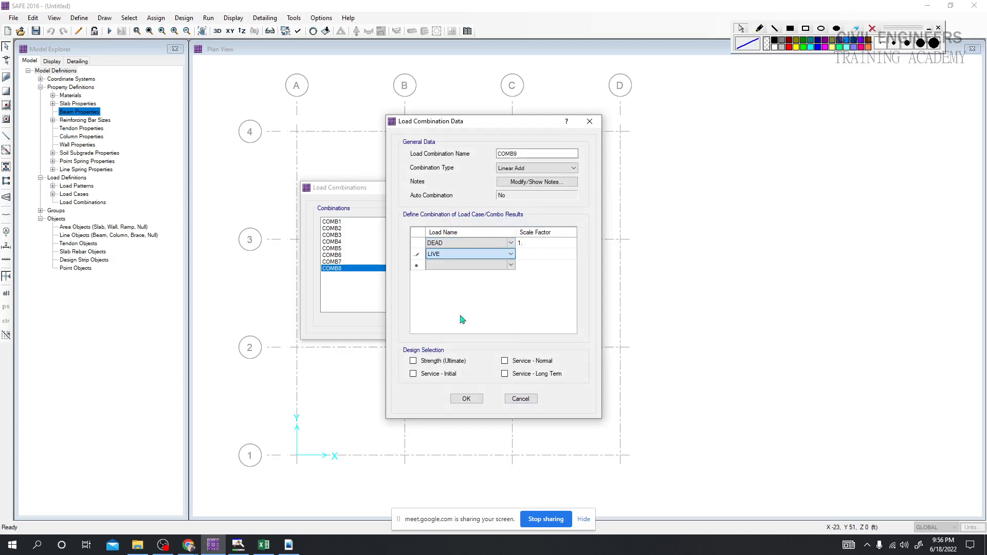
left_click(510, 265)
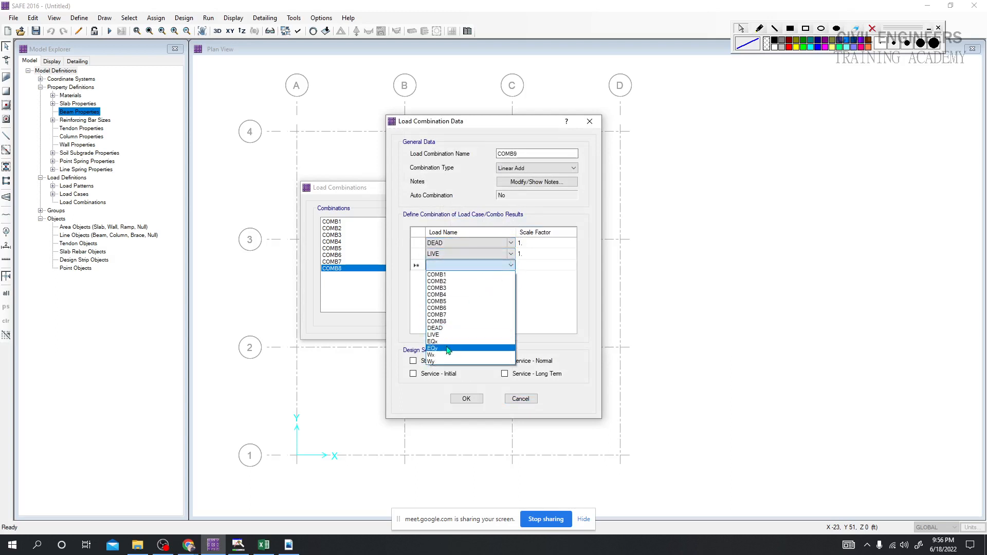
left_click(445, 362)
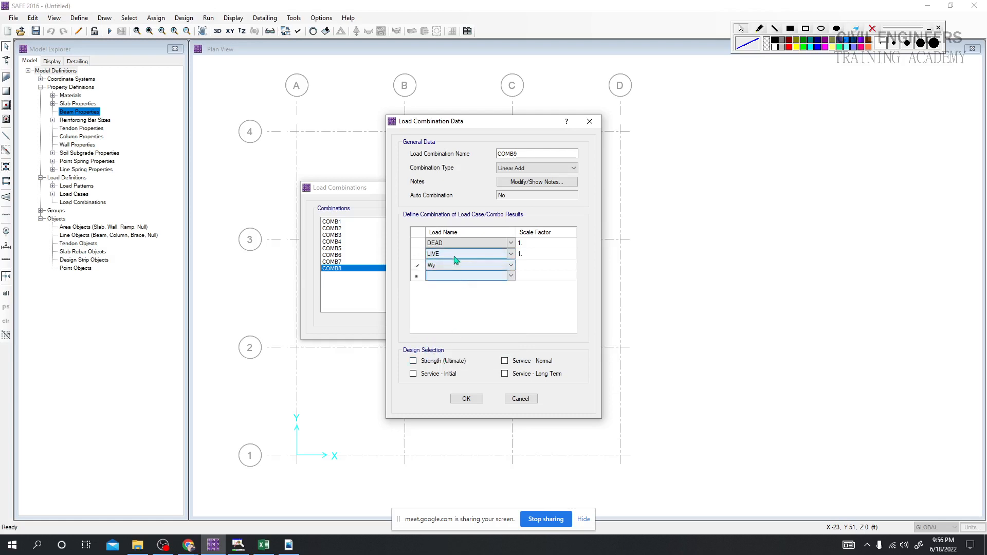
left_click(529, 268)
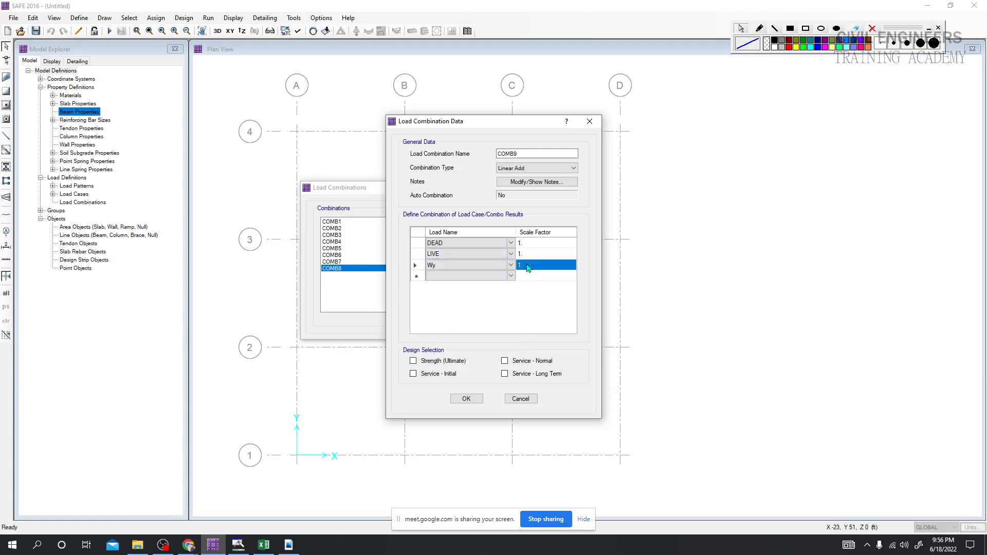
type("-")
left_click(469, 400)
Review the loads, scale factors and design selection of COMB2 through COMB5 without changing them.
left_click_drag(343, 266, 345, 222)
double_click(339, 228)
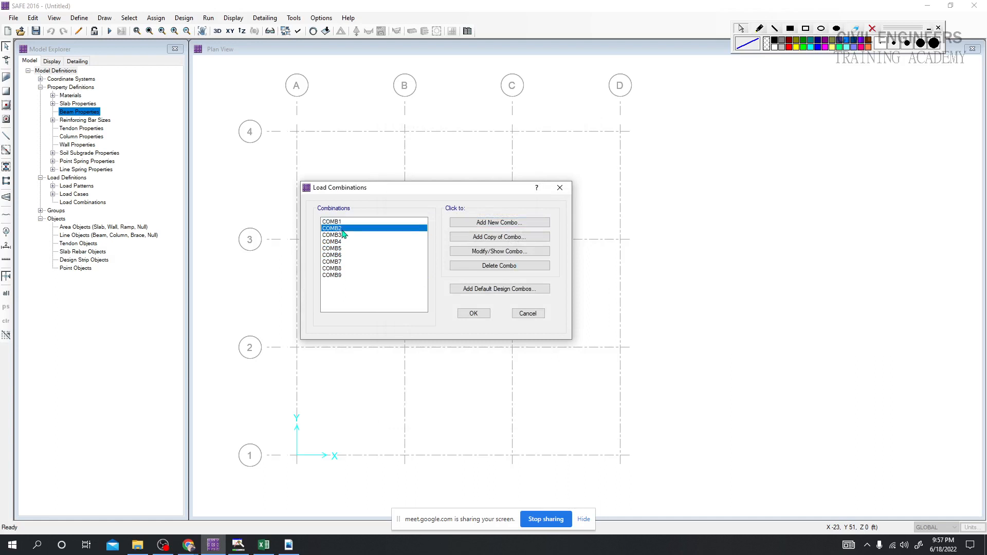
left_click(532, 403)
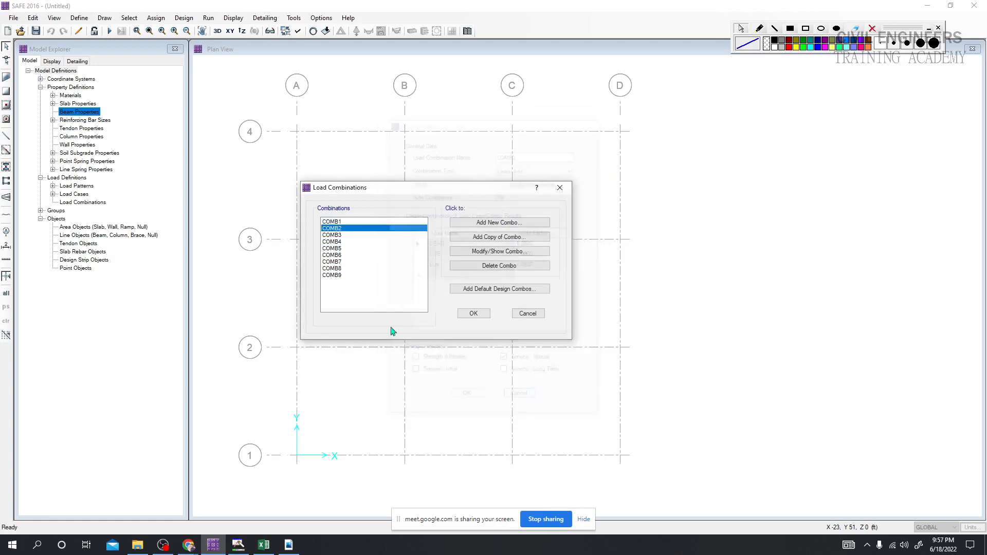
double_click(339, 235)
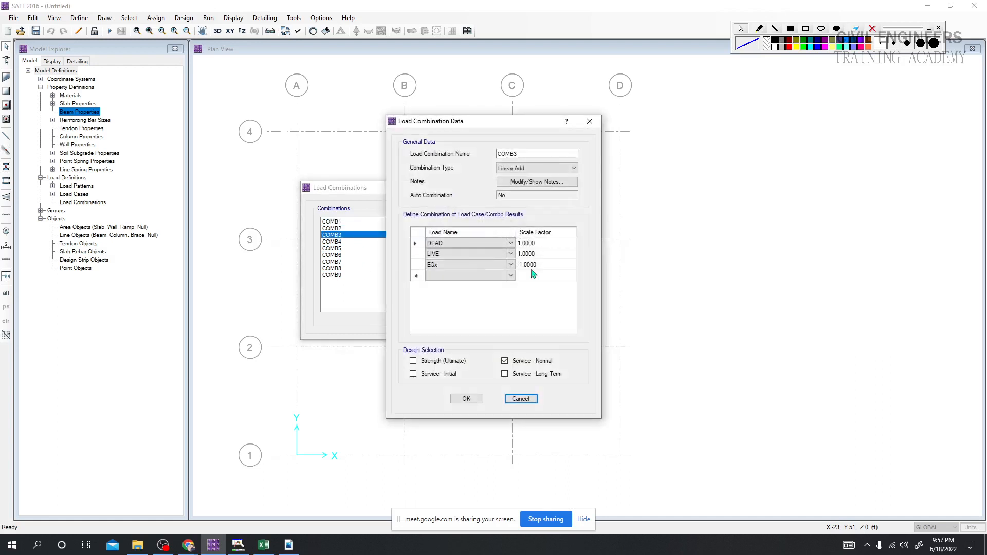
left_click(521, 399)
left_click(356, 242)
double_click(356, 247)
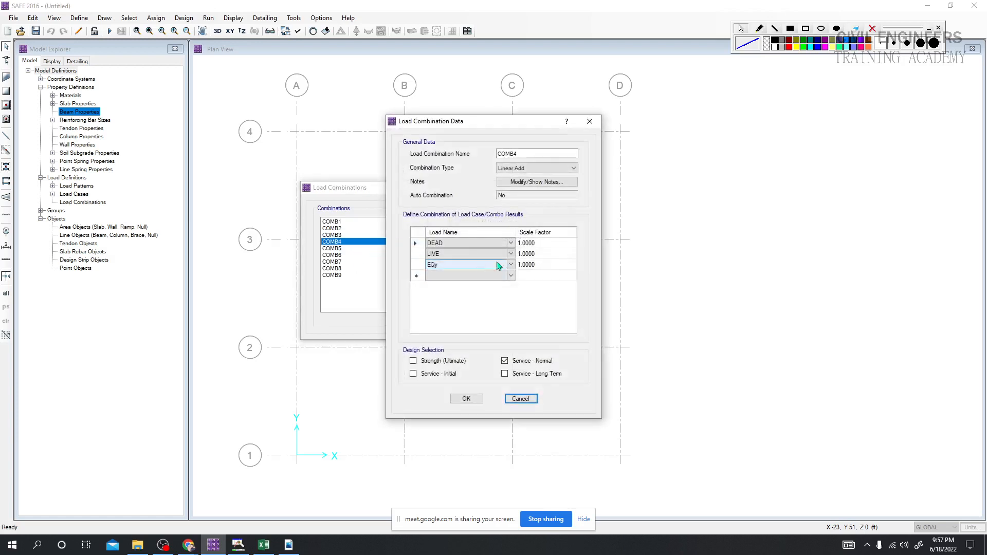
left_click(519, 398)
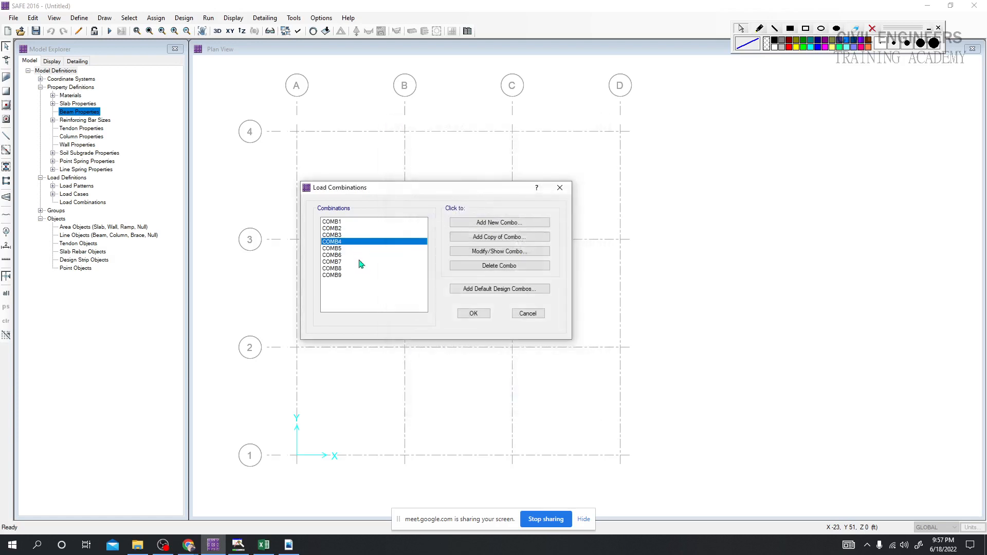
left_click(356, 249)
double_click(356, 249)
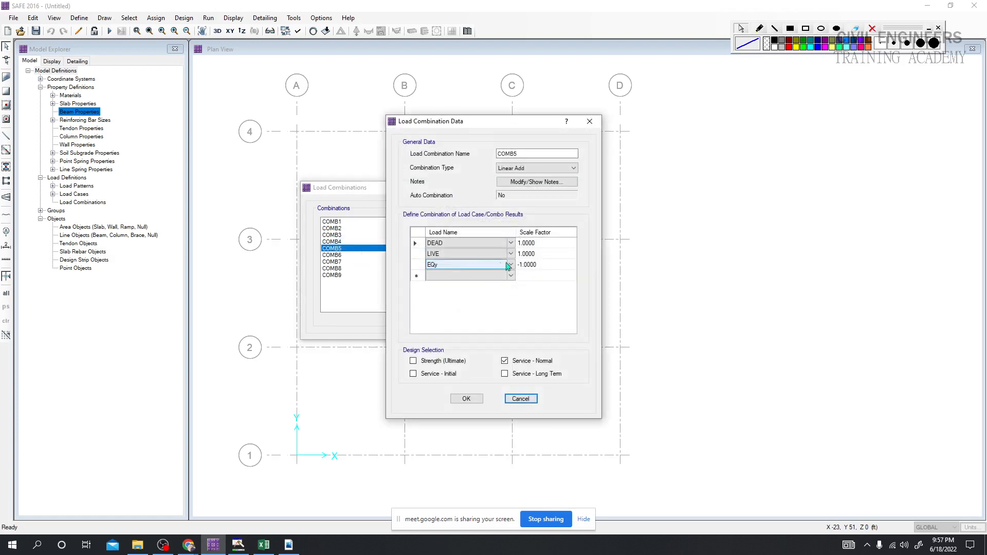
left_click(521, 399)
Review the loads, scale factors and design selection of the wind combinations COMB6 through COMB9.
left_click(354, 256)
double_click(354, 256)
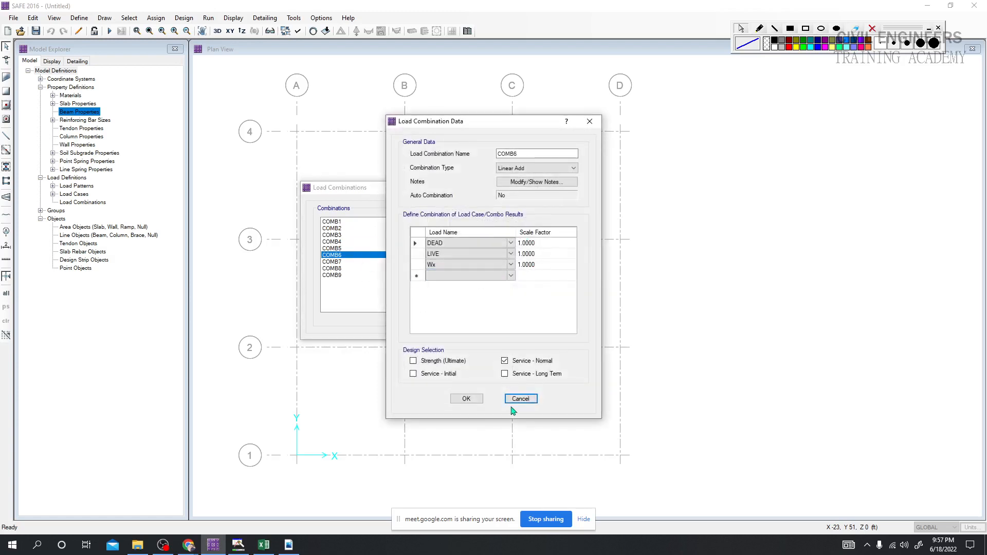
left_click(519, 399)
double_click(355, 262)
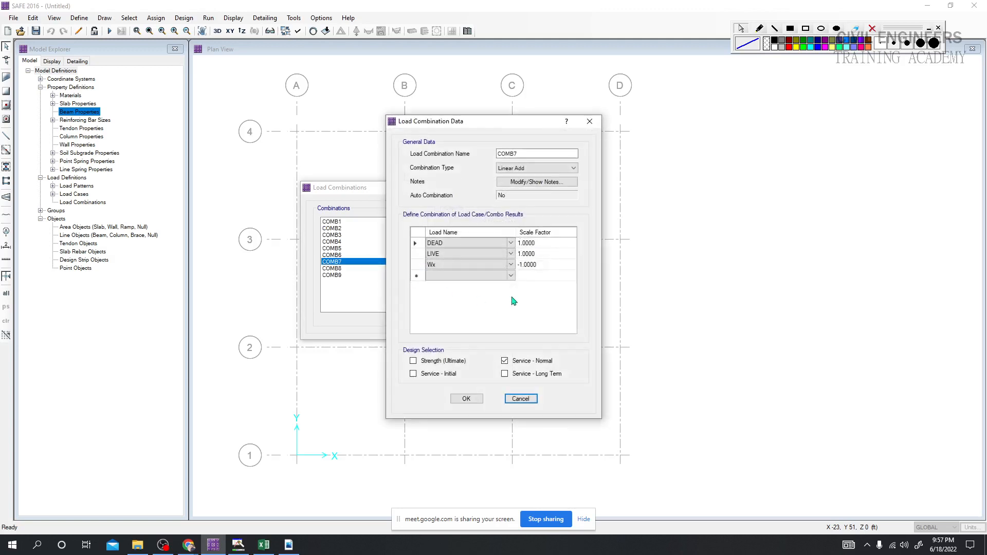
left_click(521, 398)
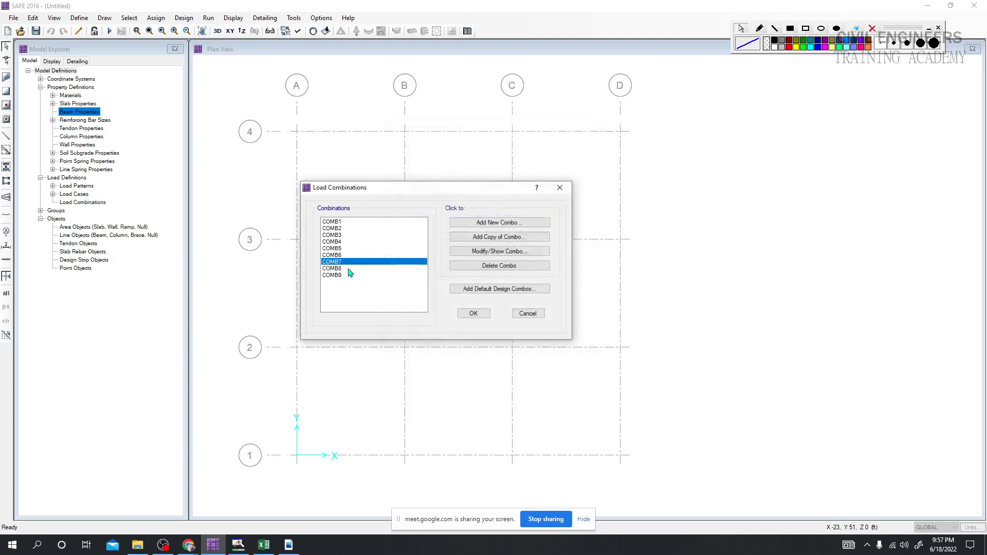
double_click(349, 269)
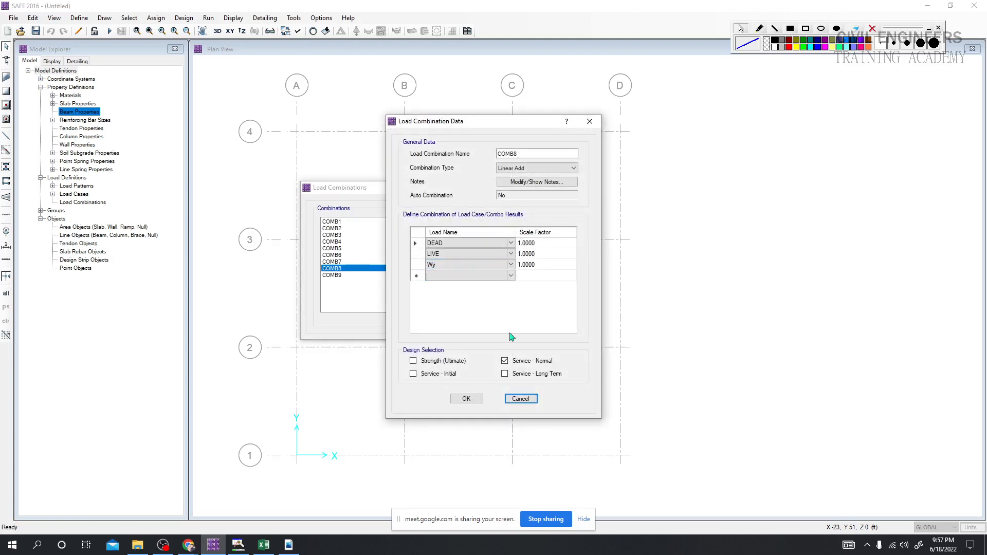
left_click(520, 399)
double_click(359, 275)
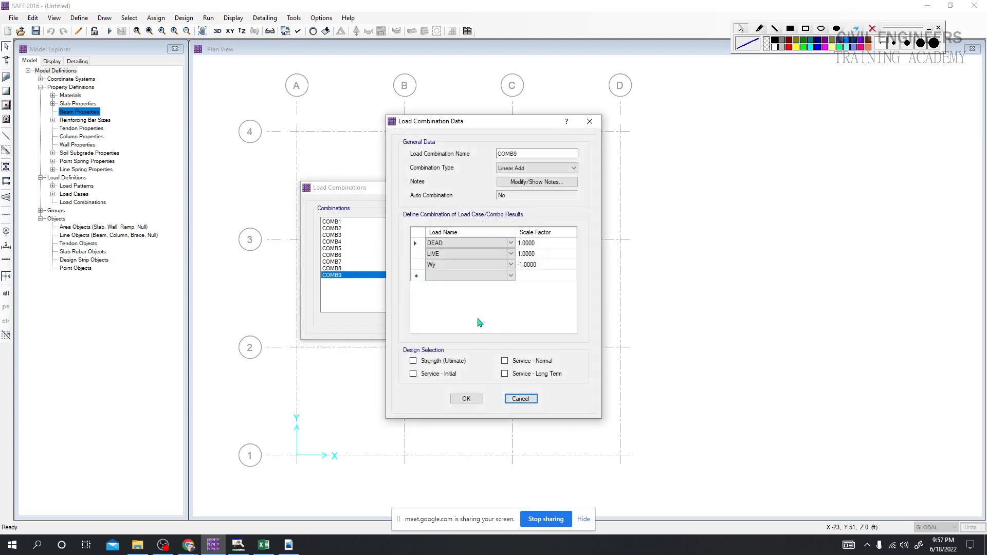
Close COMB9's definition and check the clay settlement load combination in section 3.9.2 of C-III.pdf in Acrobat.
left_click(466, 399)
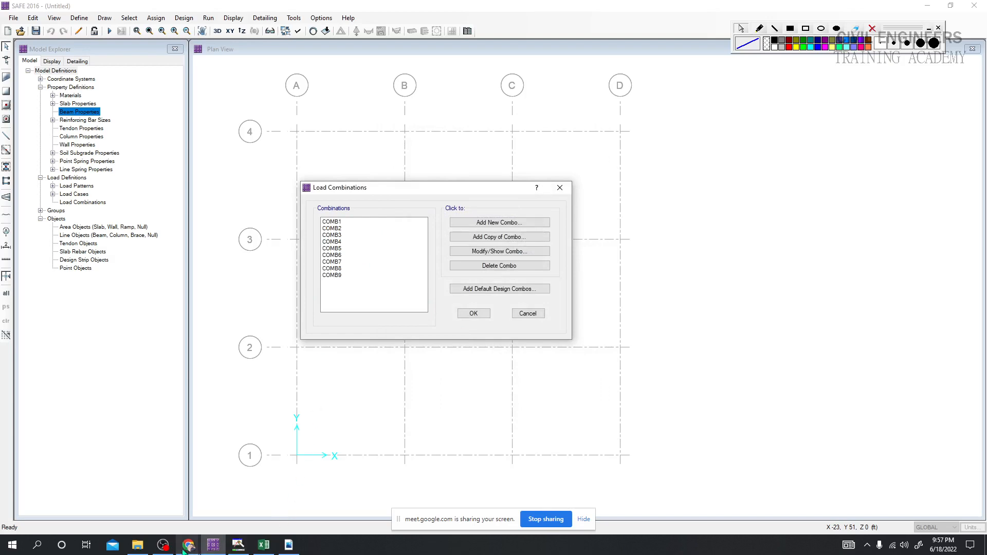
left_click(288, 547)
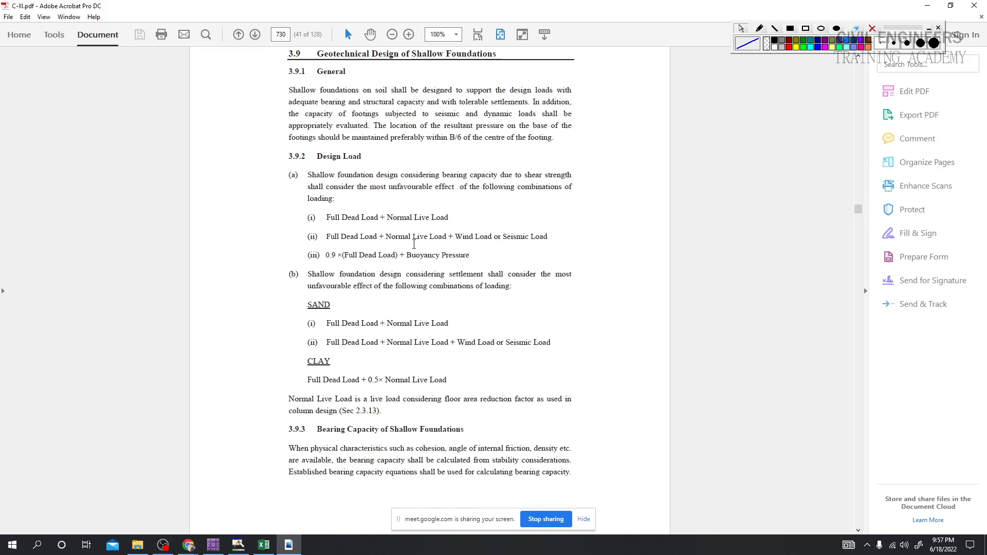
left_click_drag(309, 382, 512, 400)
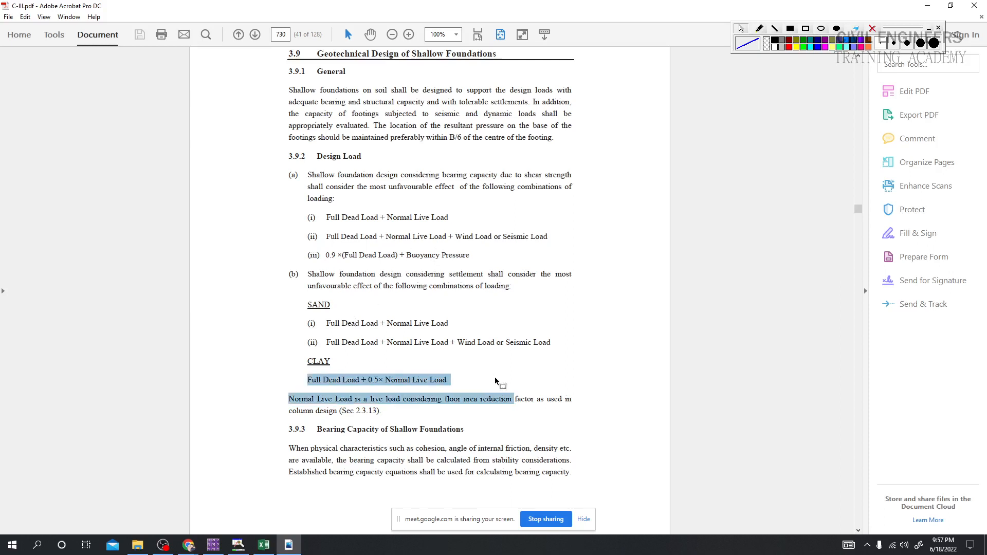
left_click(459, 378)
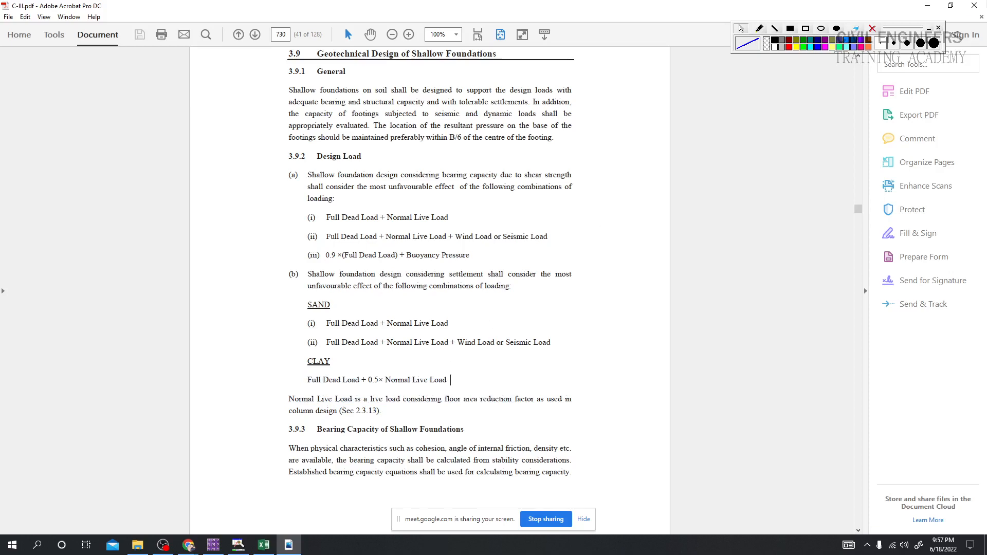
left_click(982, 7)
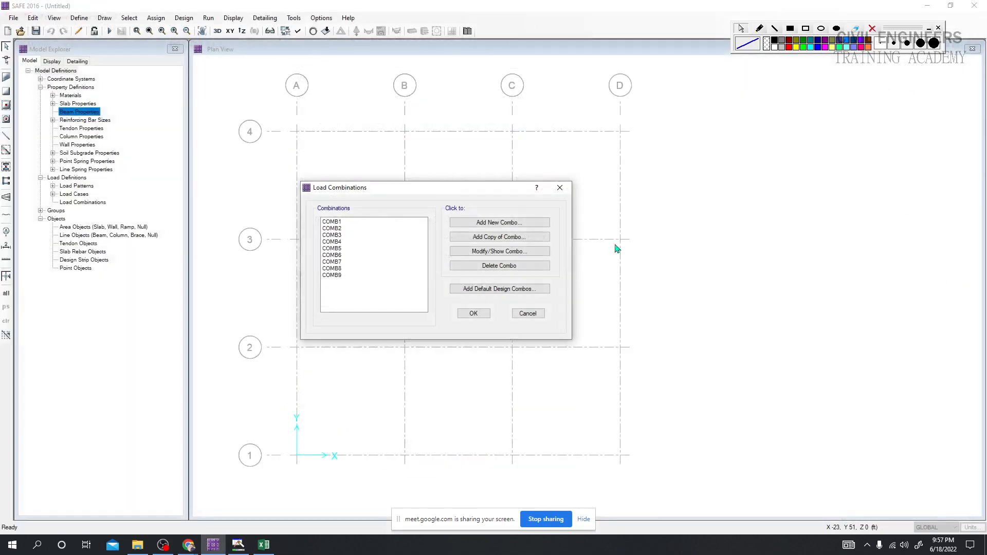
Add a load combination named Clay with DEAD at scale factor 1 and LIVE at 0.5, selected for Service - Normal design.
left_click(512, 226)
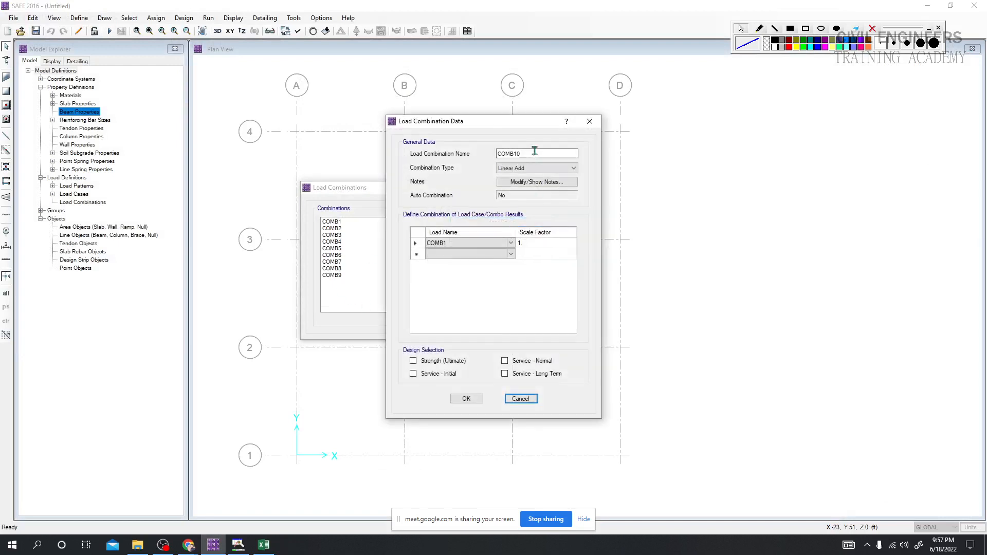
type("Clay")
left_click(511, 242)
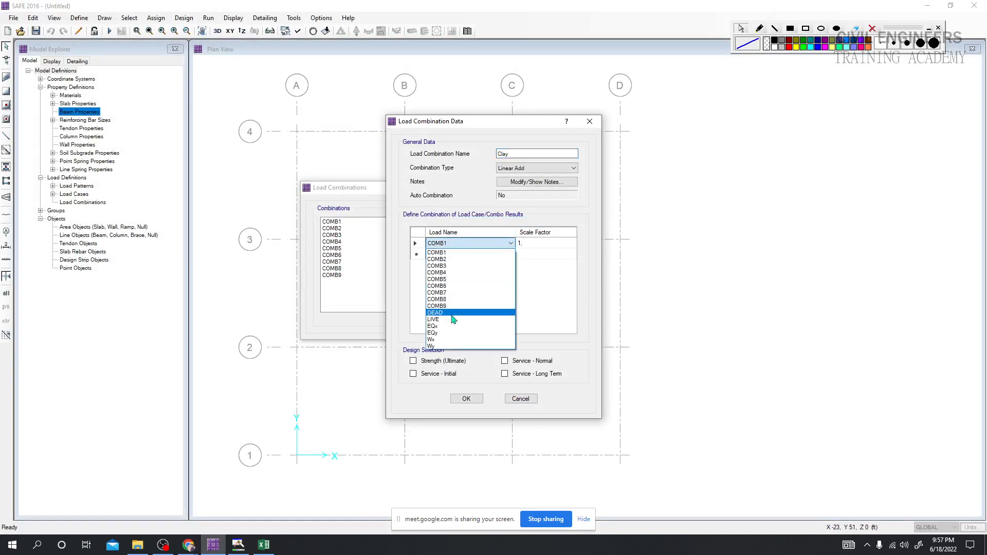
left_click(476, 313)
left_click(509, 258)
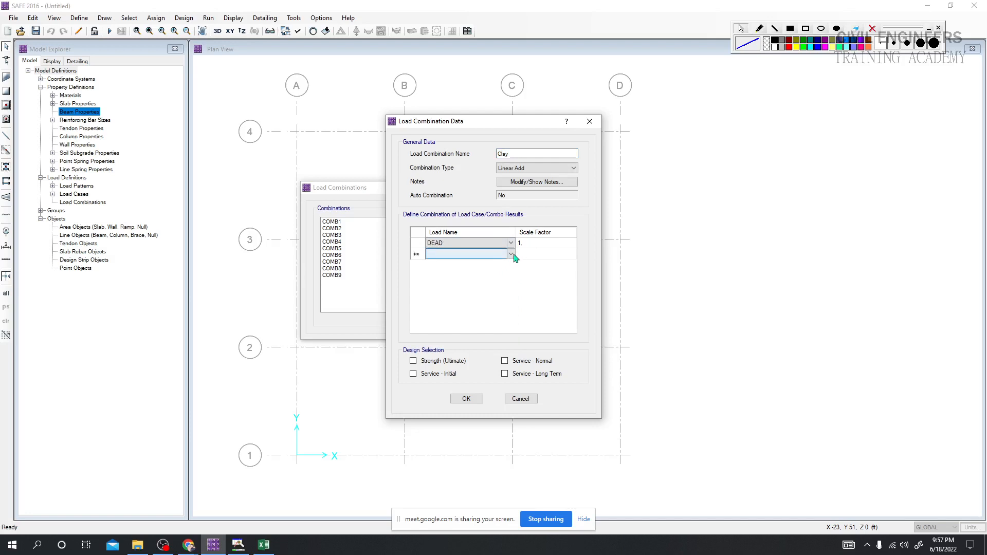
left_click(511, 255)
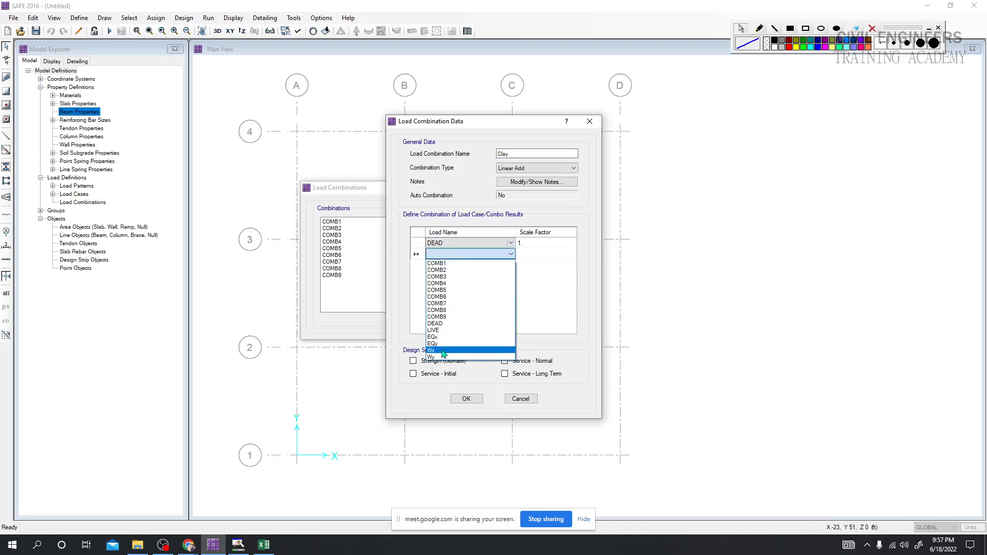
left_click(444, 331)
left_click(542, 255)
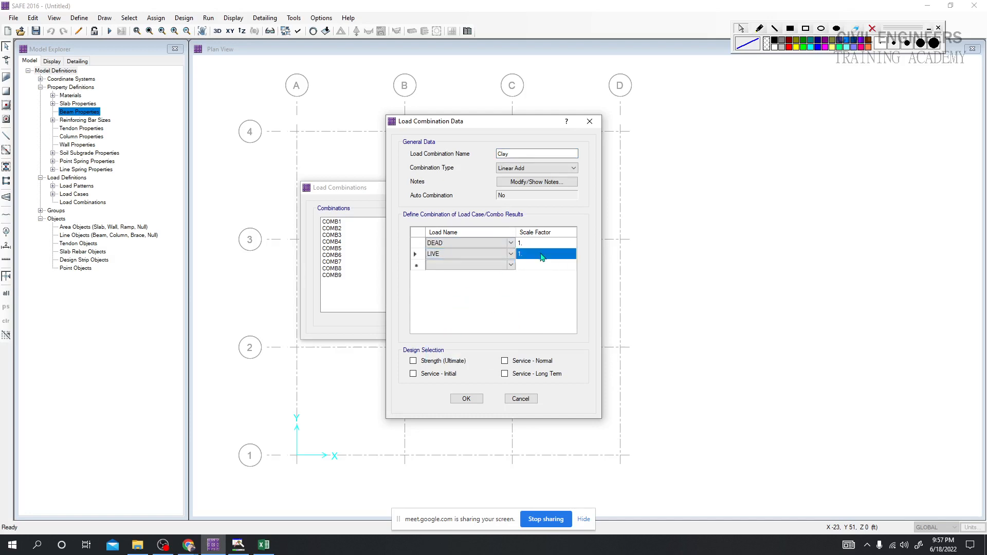
type("0.")
left_click(505, 361)
left_click(466, 399)
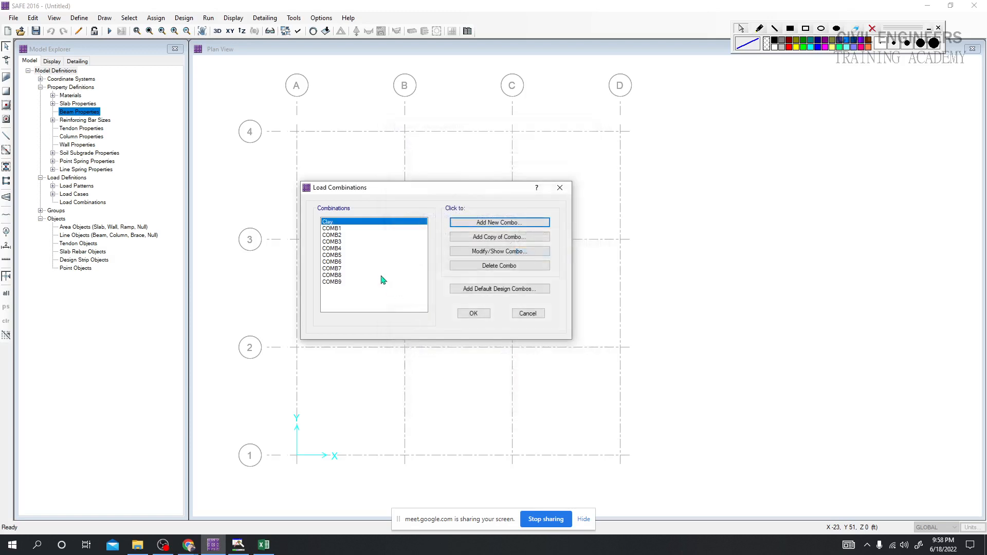
Check COMB8's definition and the list of combinations through COMB9, and accept the defined load combinations.
double_click(381, 276)
left_click(502, 402)
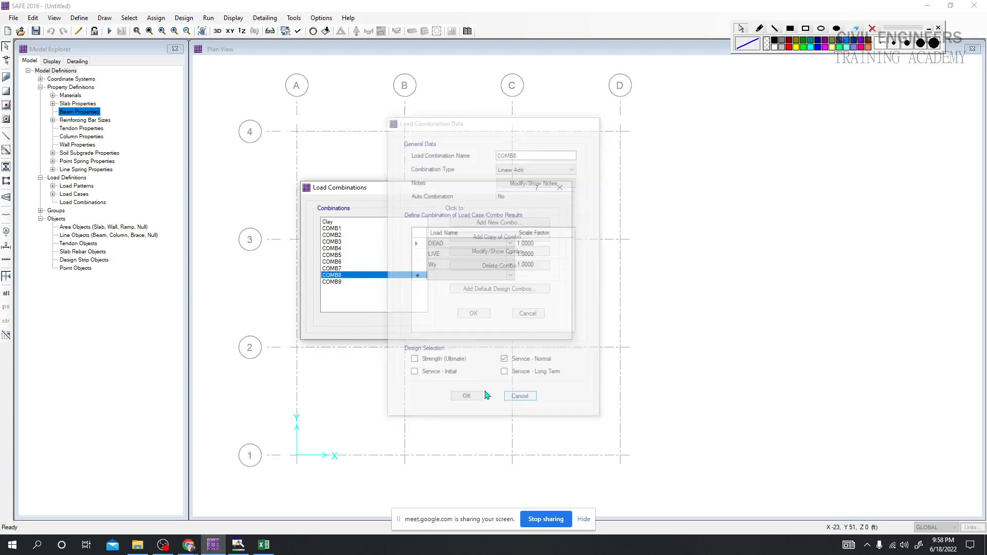
left_click(360, 282)
left_click_drag(351, 227, 340, 292)
left_click_drag(339, 234, 343, 256)
left_click(342, 256)
left_click(342, 263)
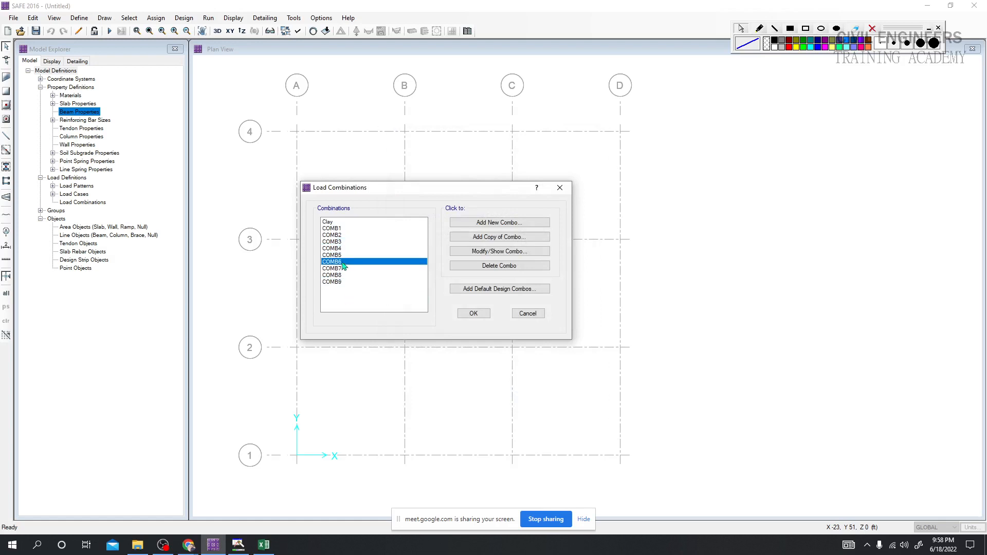
left_click(343, 269)
left_click(344, 276)
left_click(346, 282)
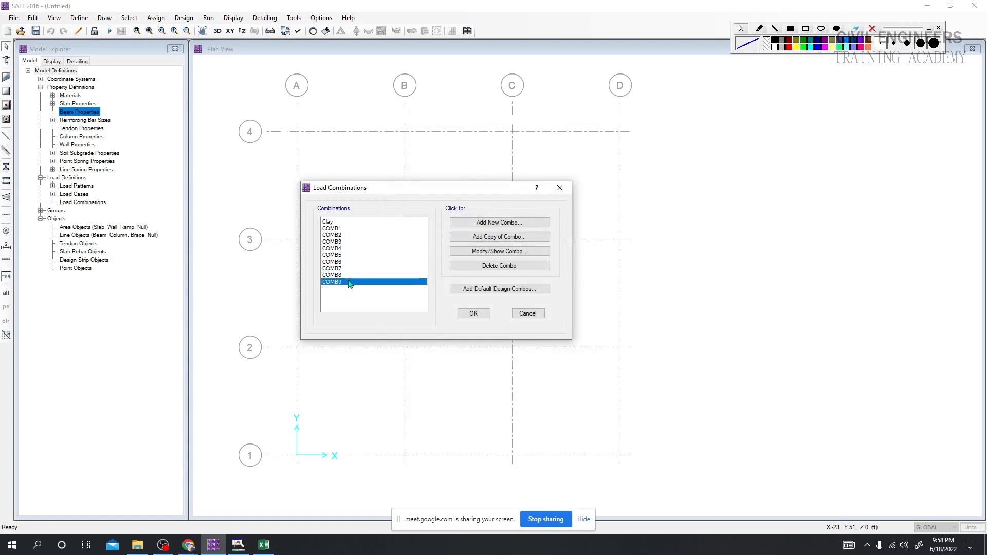
left_click(472, 314)
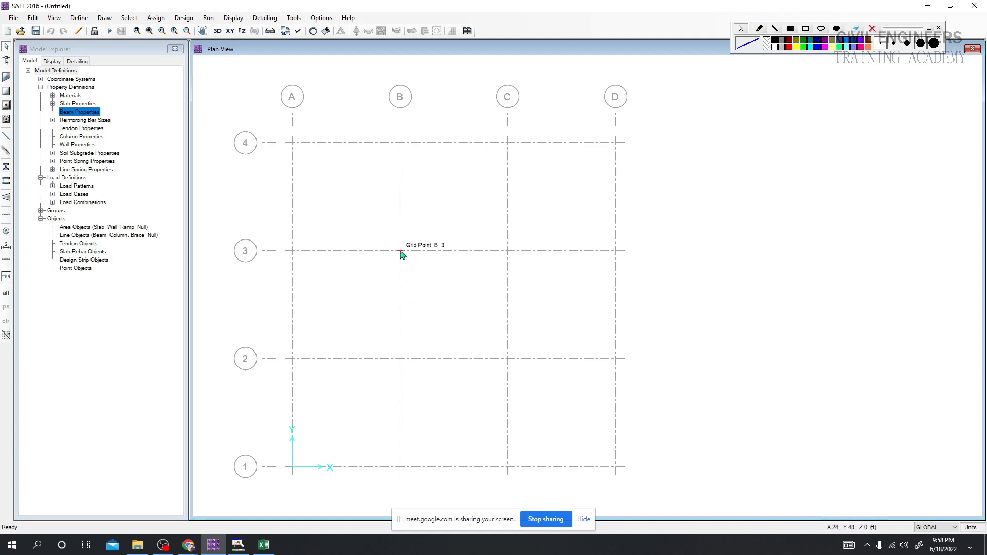
middle_click_drag(426, 313, 423, 319)
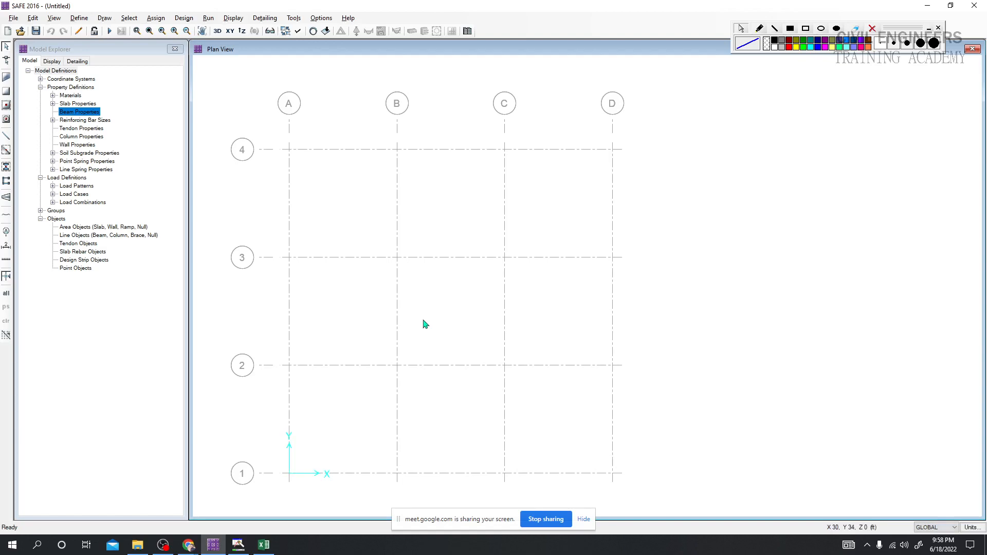